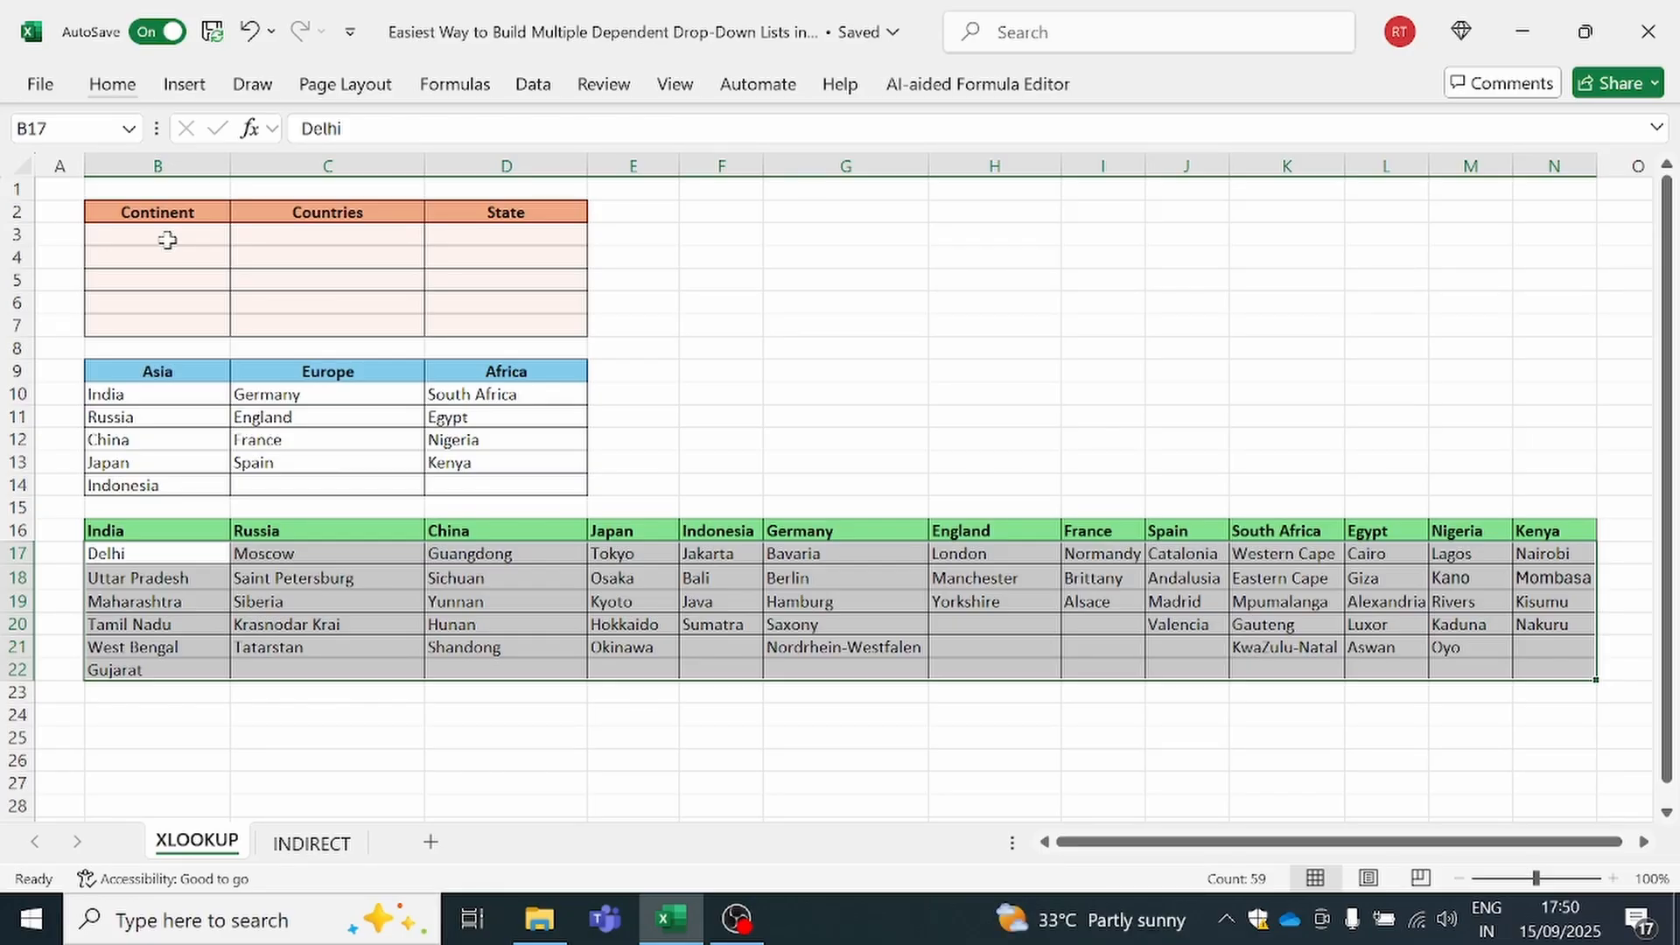
# Add a list data validation to the Continent cells B3:B7 with the source =$B$9:$D$9
pyautogui.moveTo(167, 240); pyautogui.dragTo(166, 327)
pyautogui.click(534, 88)
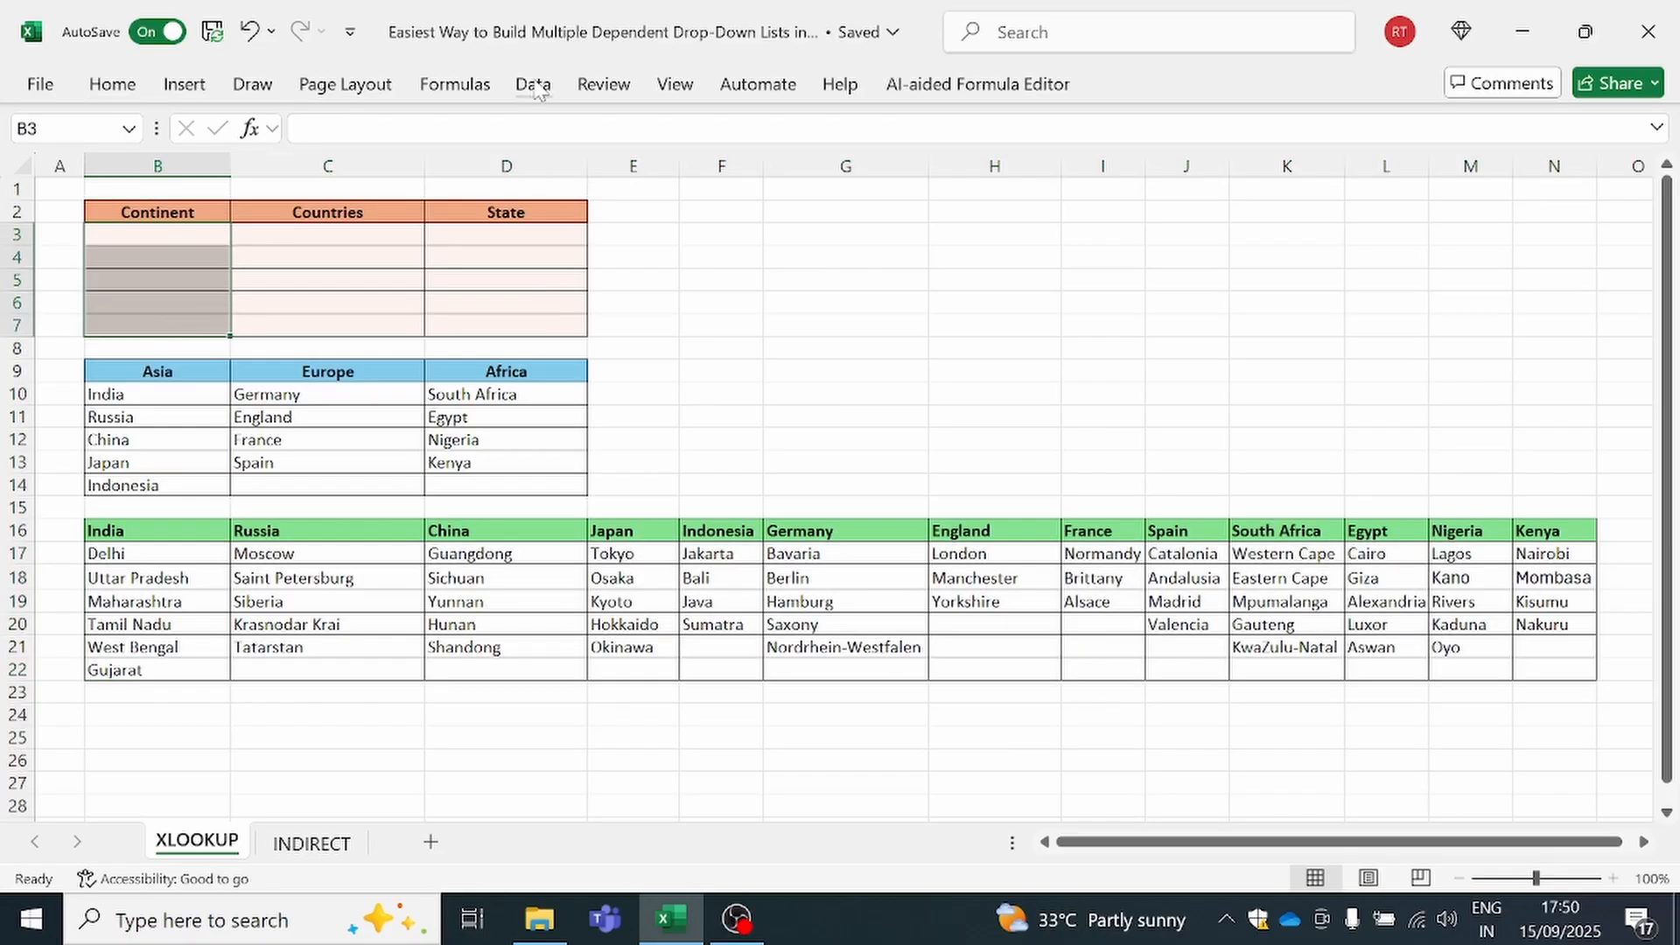
pyautogui.click(534, 87)
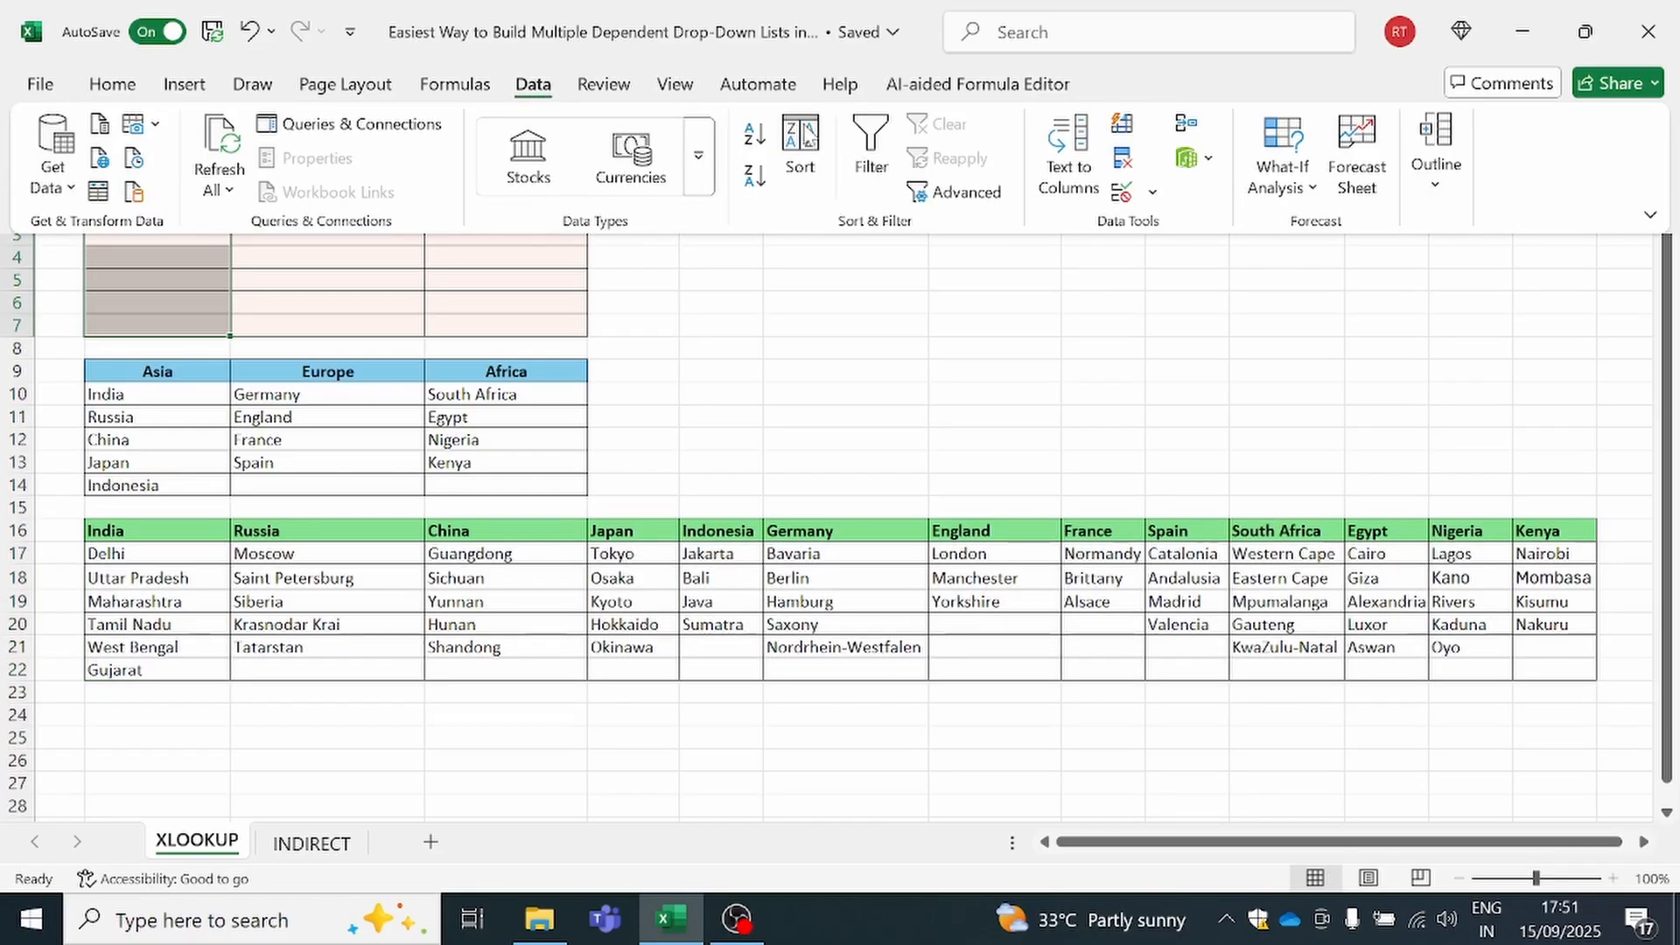
pyautogui.click(1123, 191)
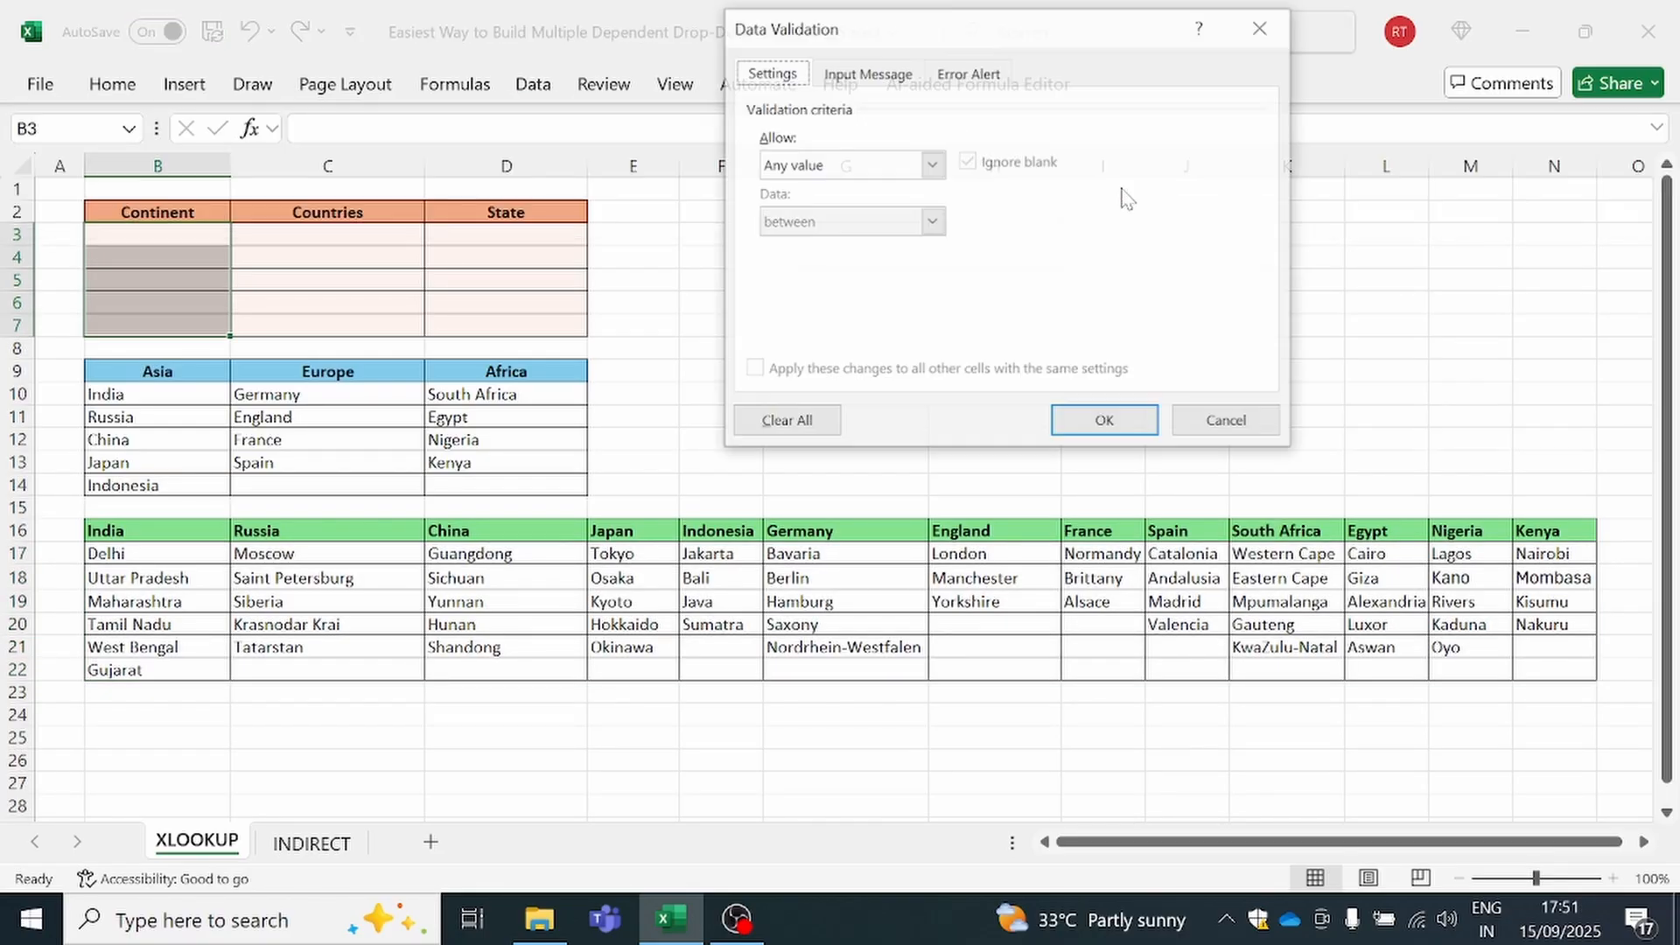
pyautogui.click(873, 163)
pyautogui.click(851, 246)
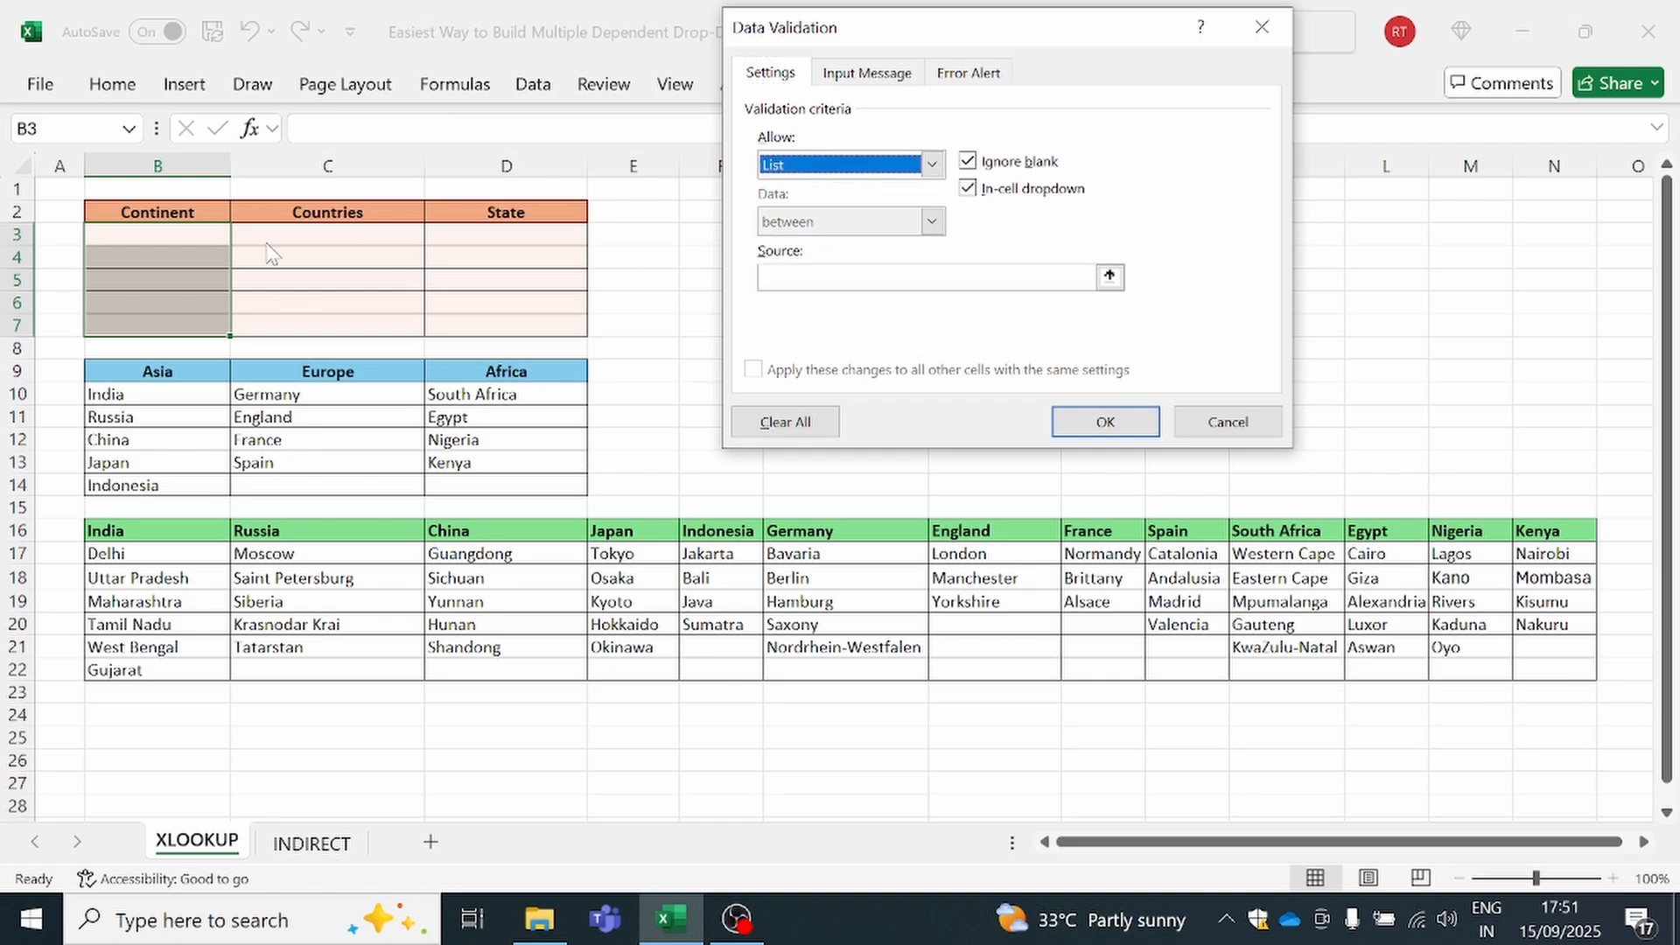
pyautogui.click(1050, 277)
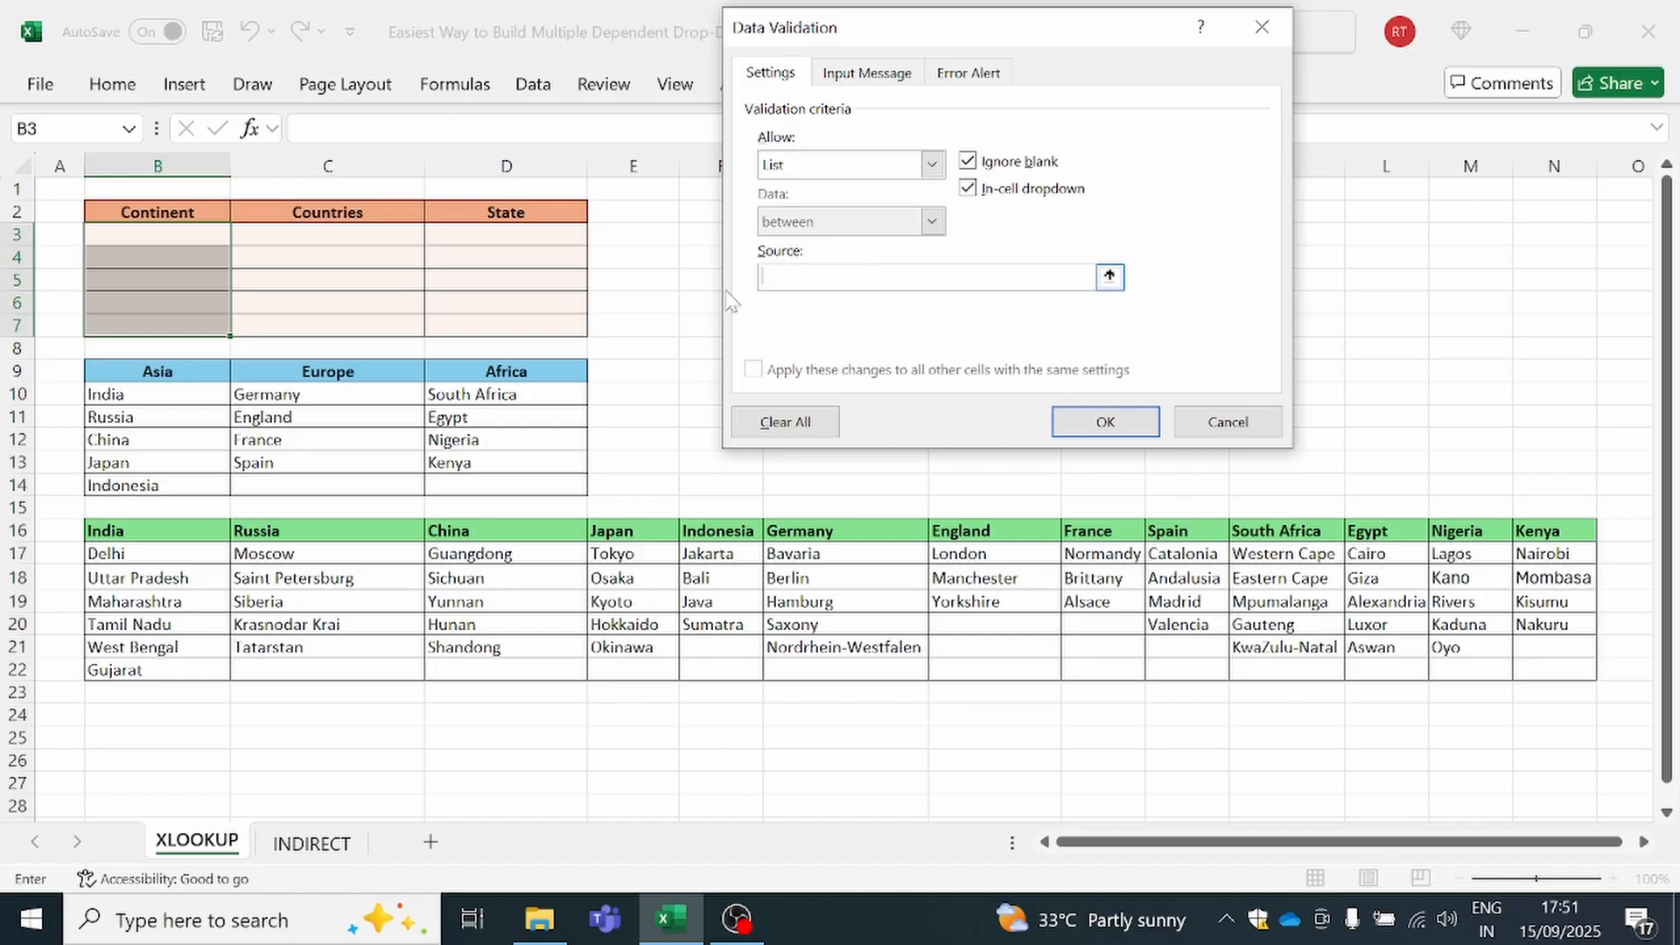
pyautogui.moveTo(157, 372); pyautogui.dragTo(512, 370)
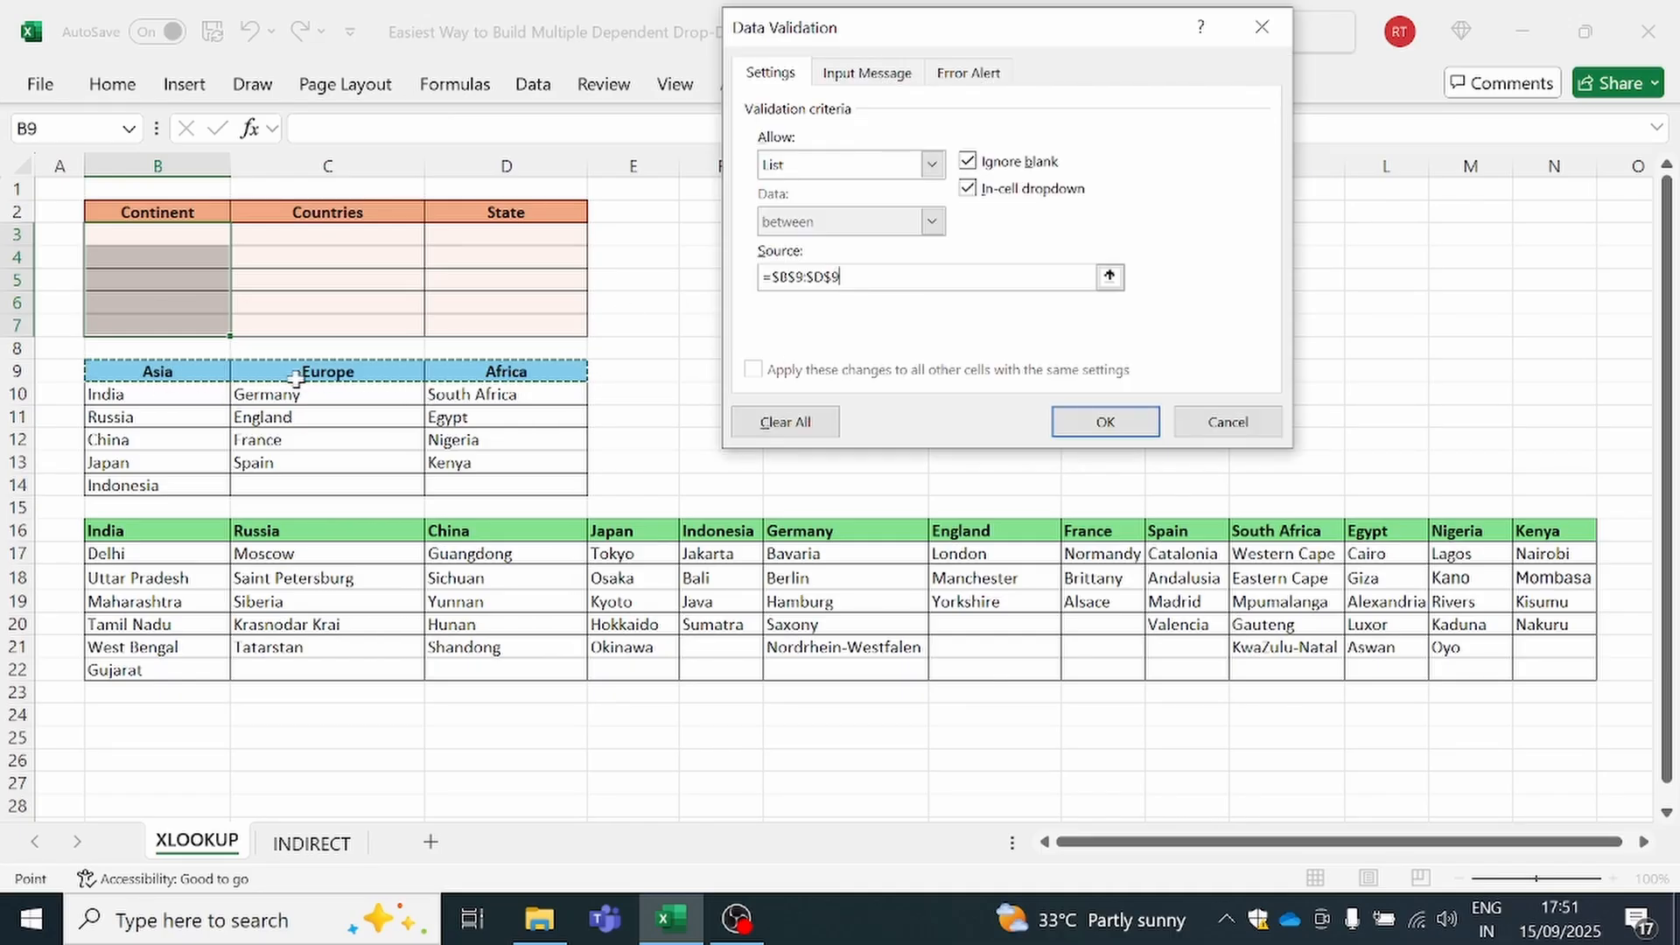
pyautogui.click(1085, 431)
# Check the drop-down options in the Continent column and choose Asia in B3
pyautogui.click(194, 272)
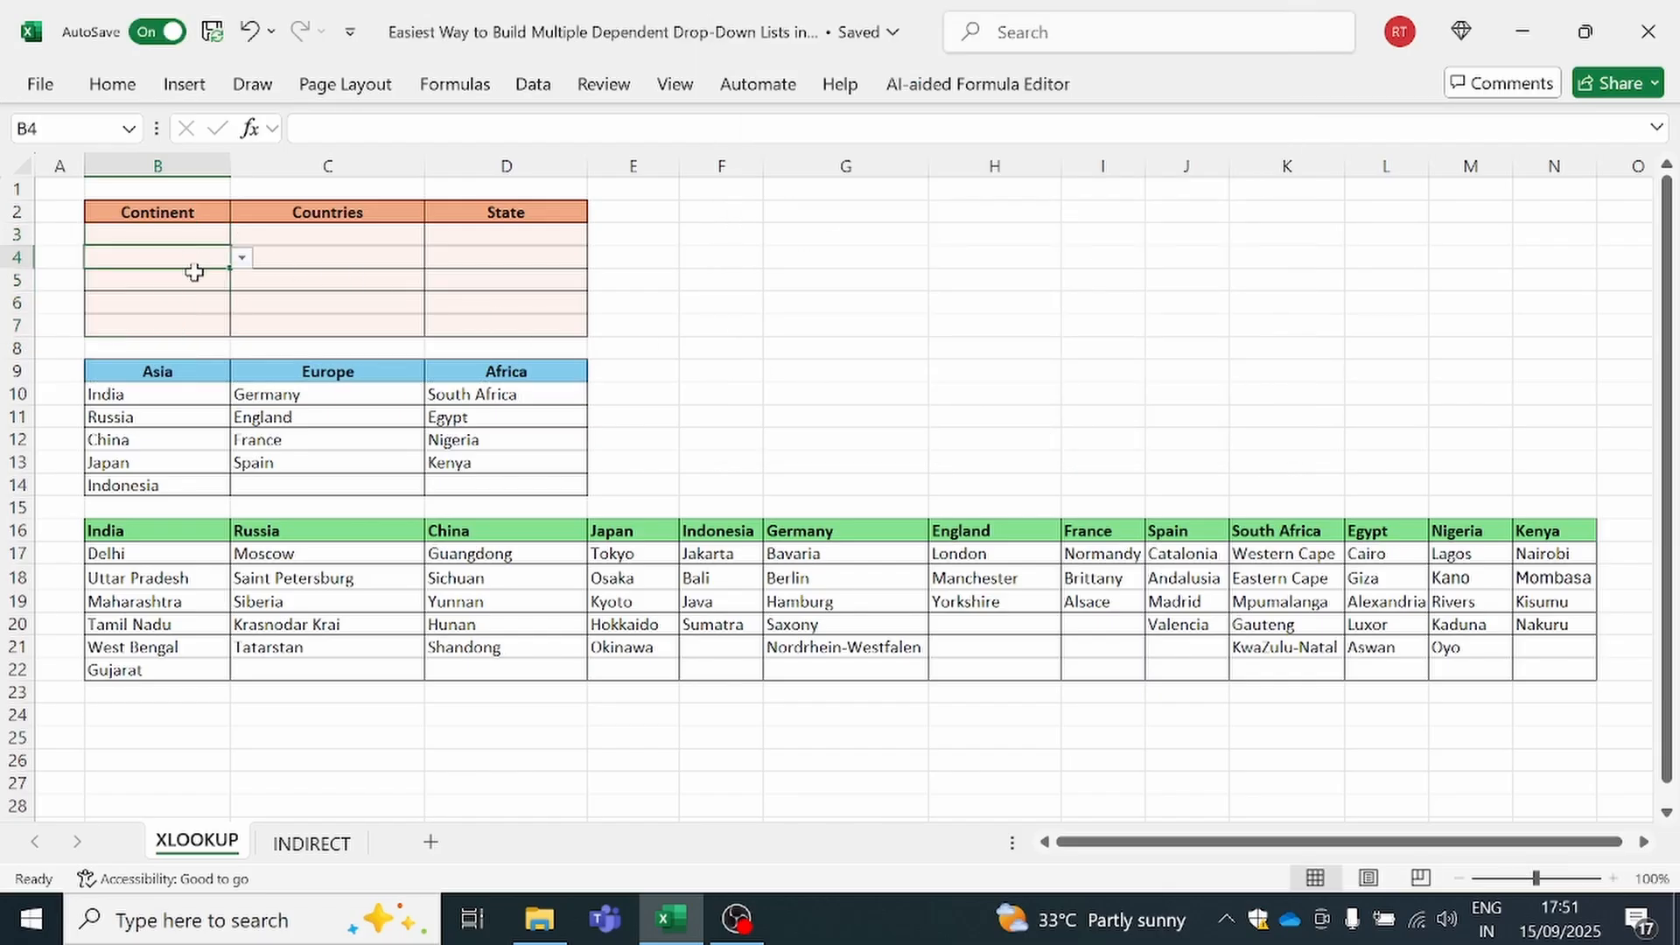
pyautogui.click(197, 281)
pyautogui.click(241, 281)
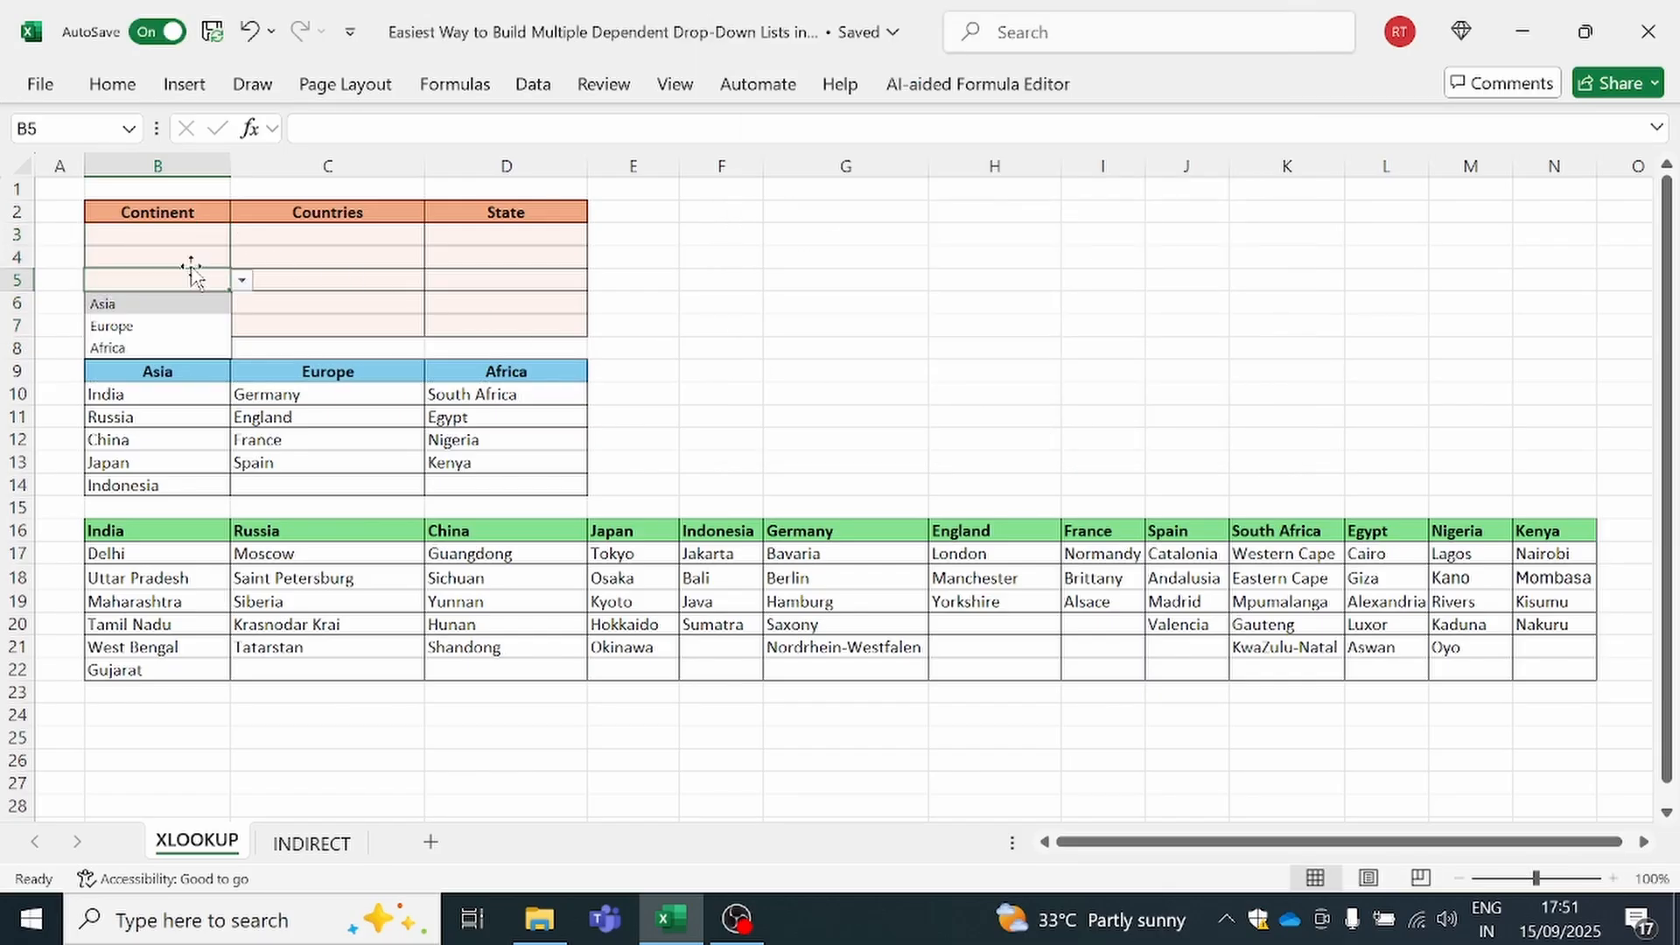
pyautogui.click(187, 258)
pyautogui.click(214, 235)
pyautogui.click(240, 238)
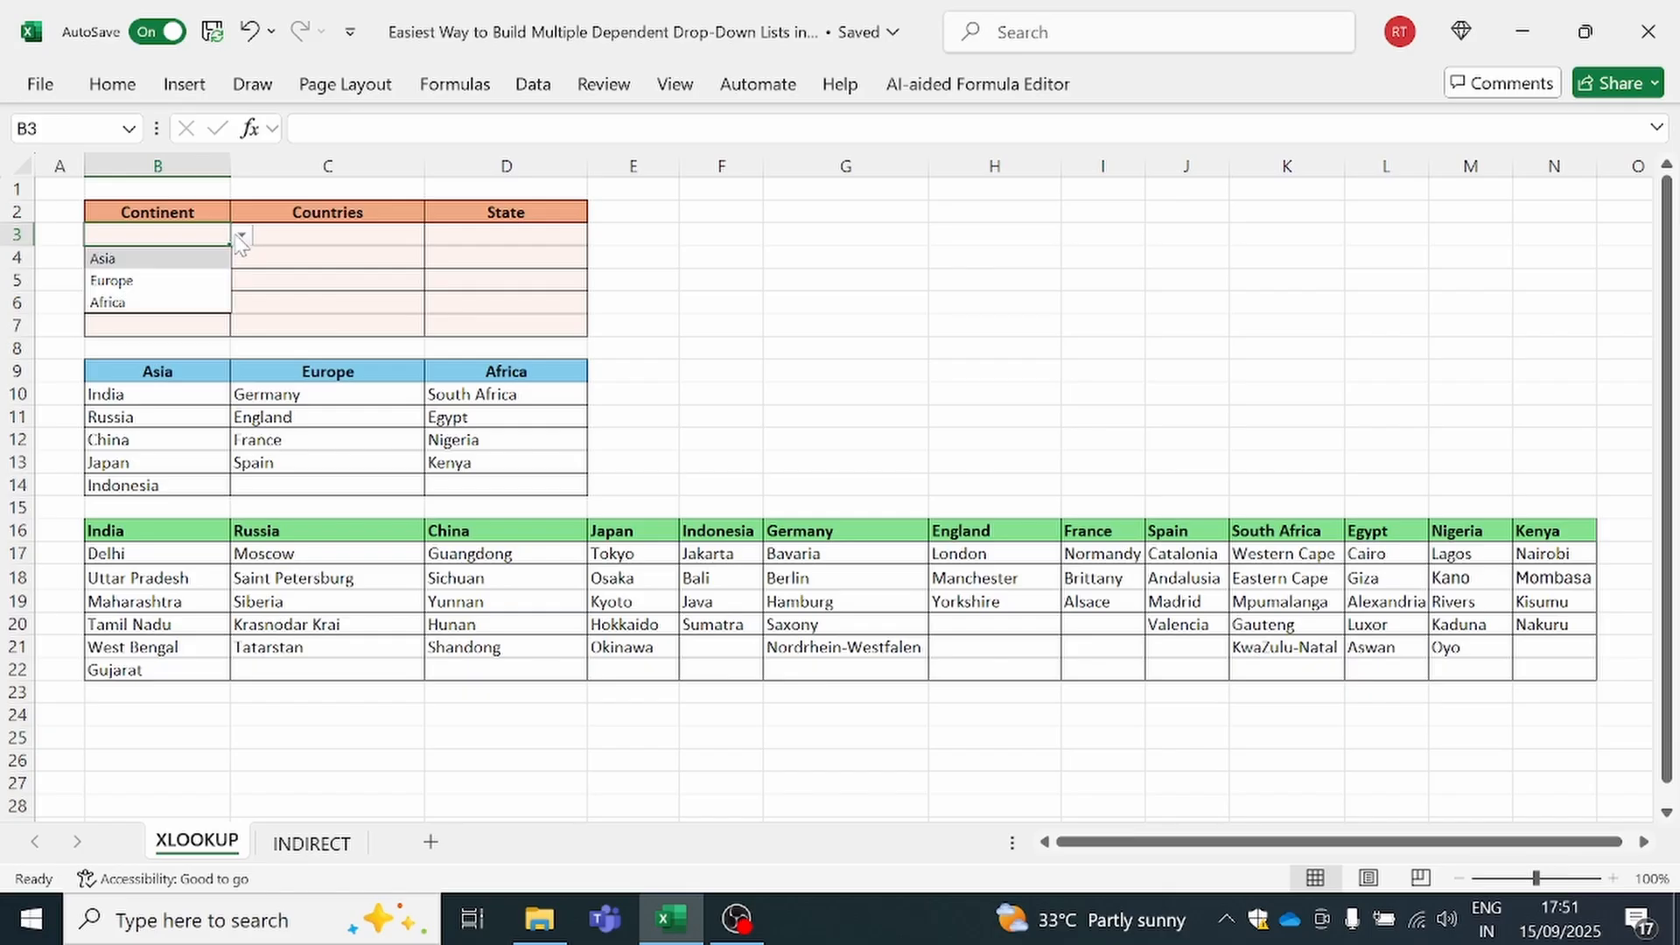
pyautogui.click(194, 258)
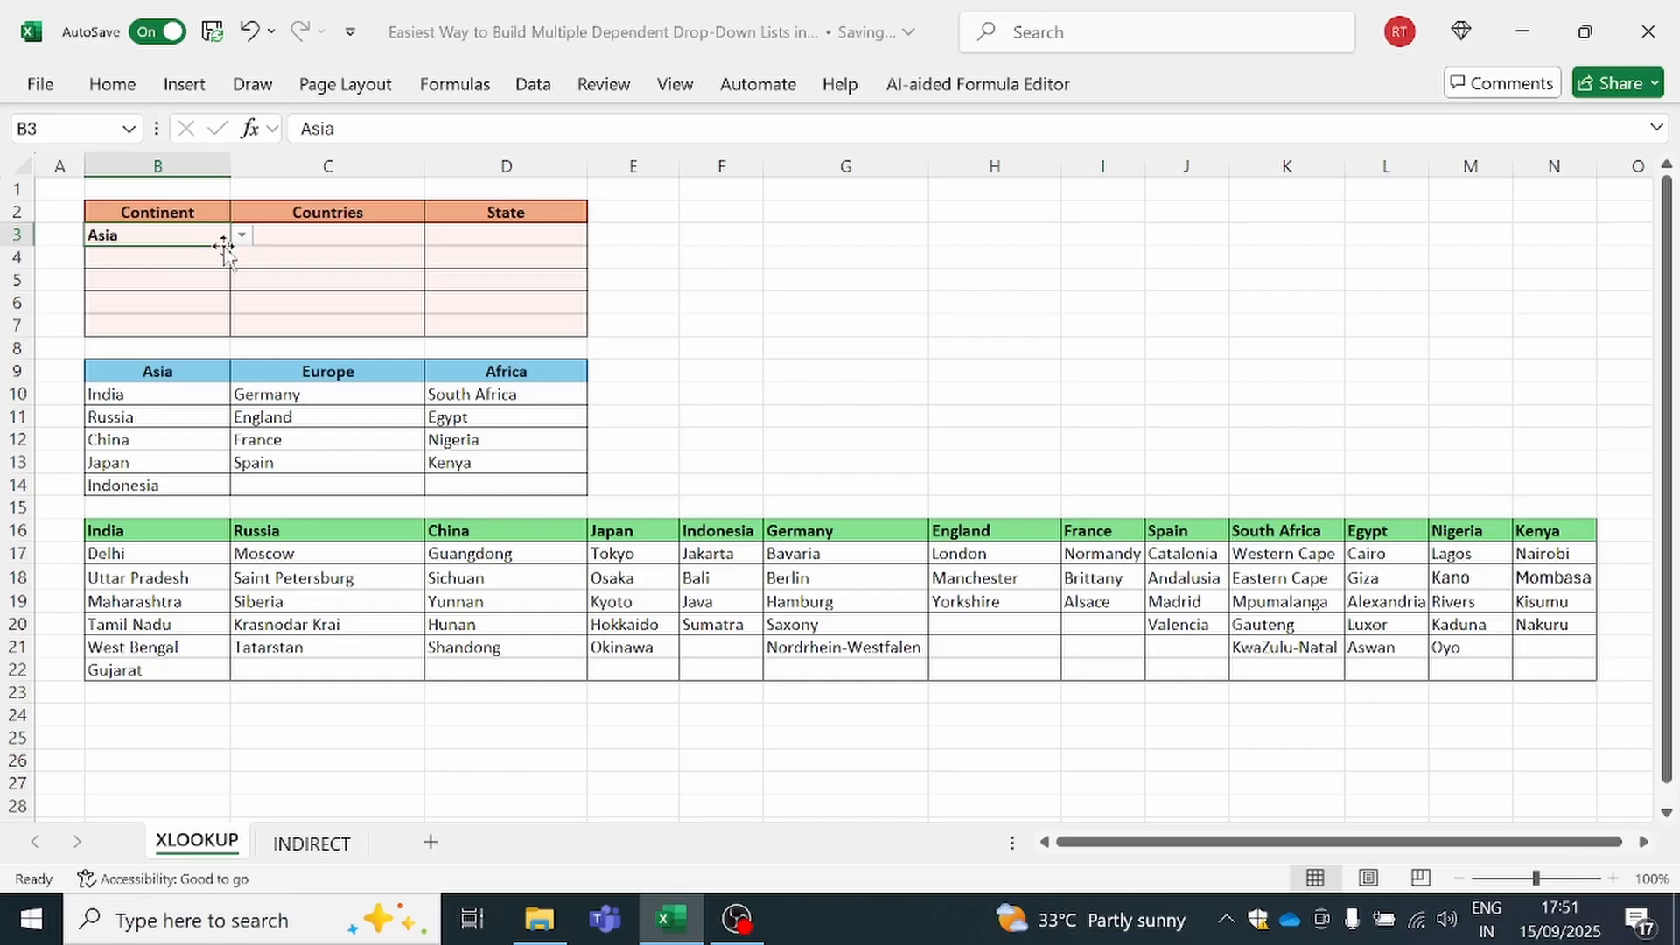
# Begin an XLOOKUP formula in the empty cell F5 with B3 as the lookup value
pyautogui.moveTo(333, 236); pyautogui.dragTo(337, 327)
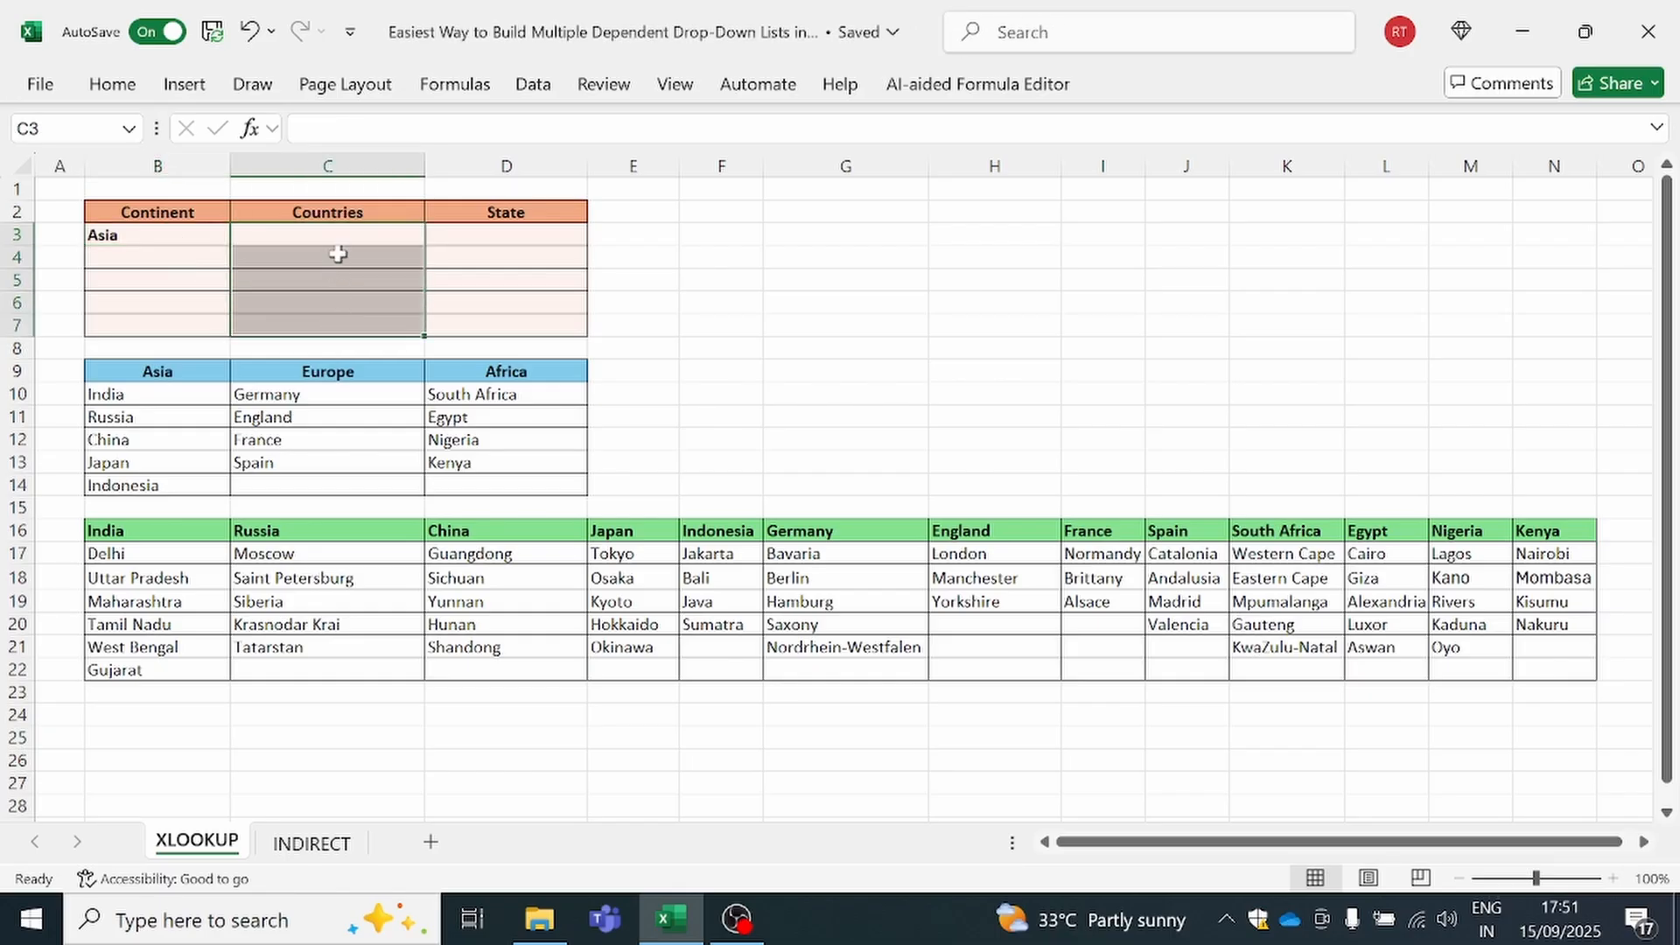
pyautogui.click(744, 282)
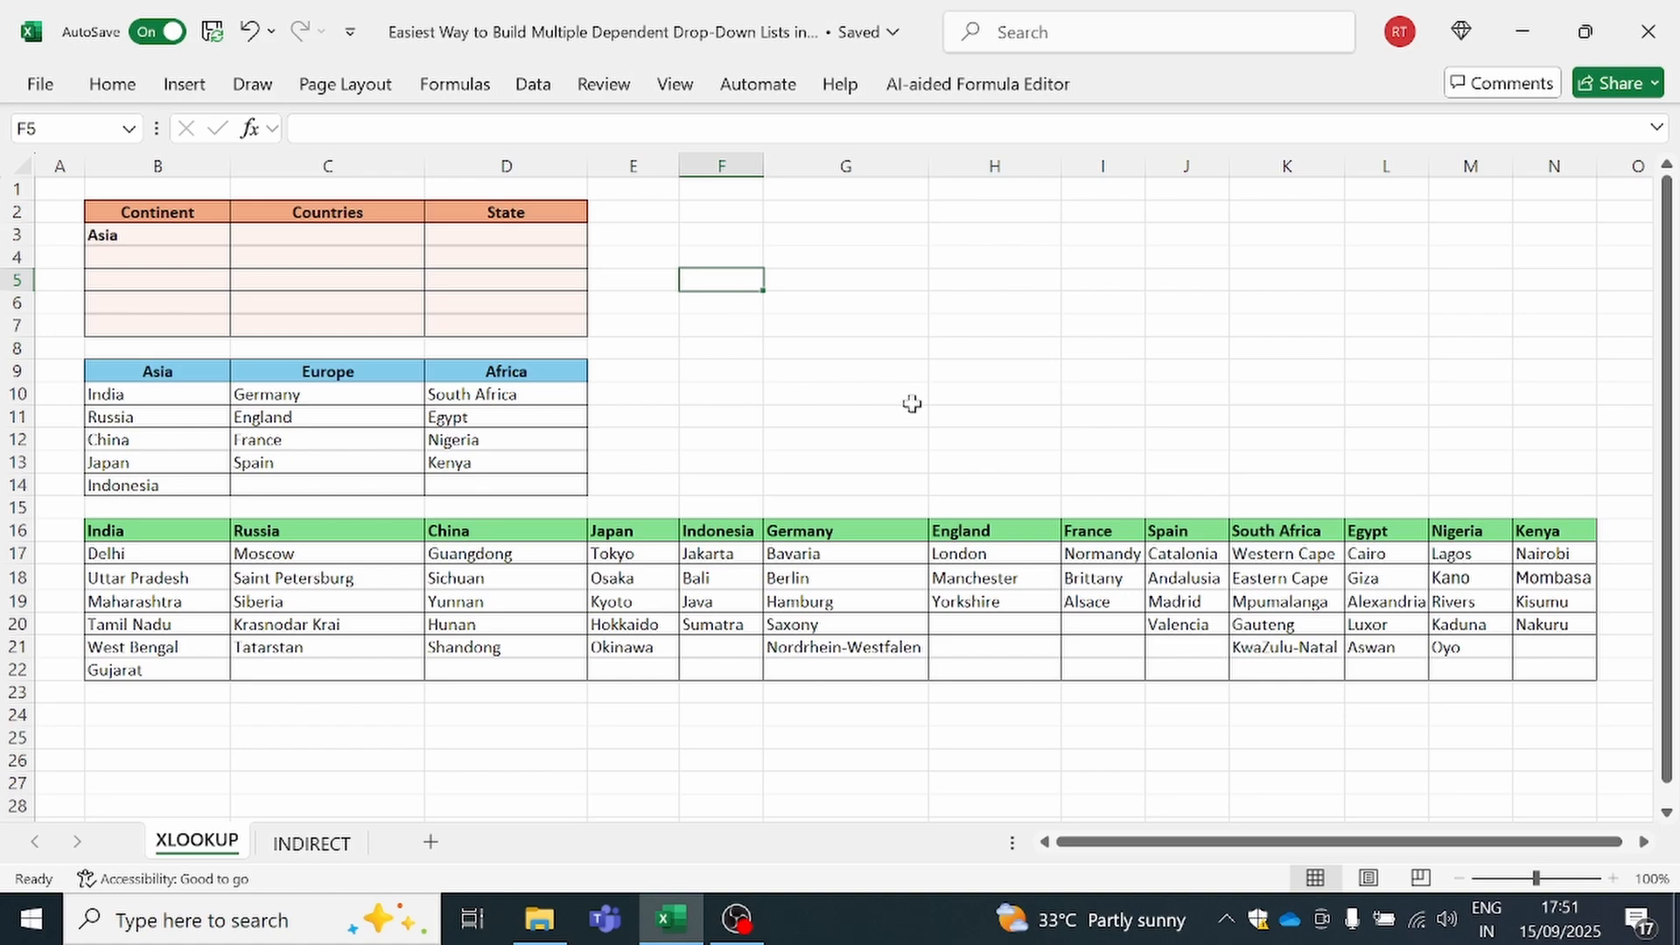
pyautogui.write('=xlo')
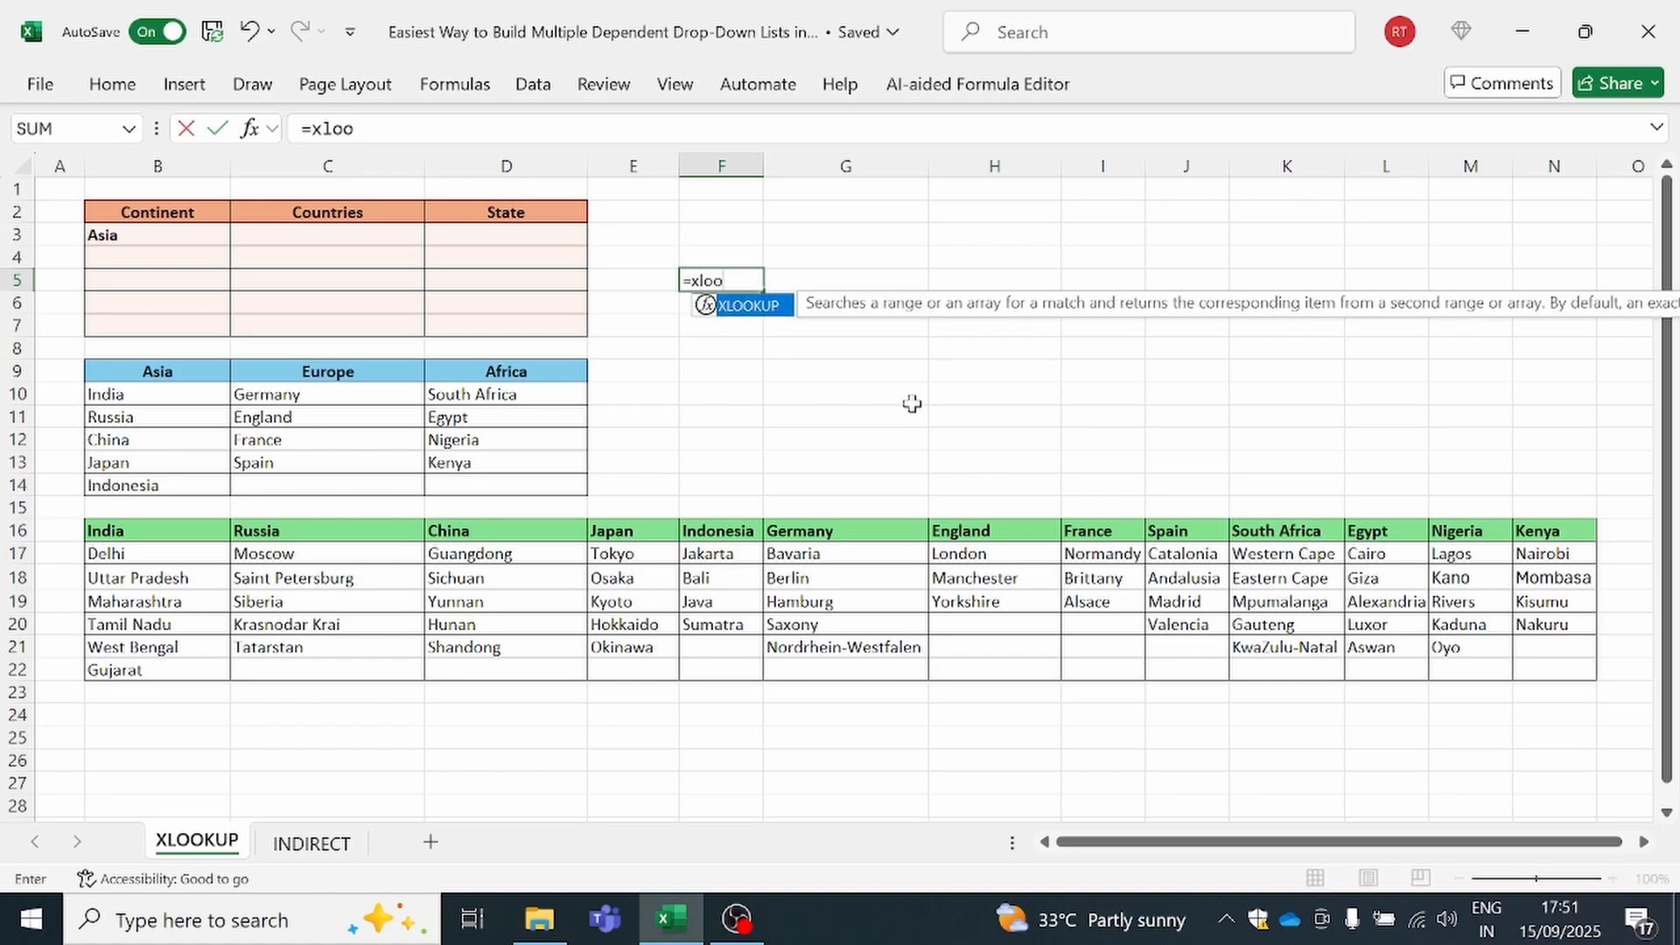
pyautogui.write('o')
pyautogui.press('Tab')
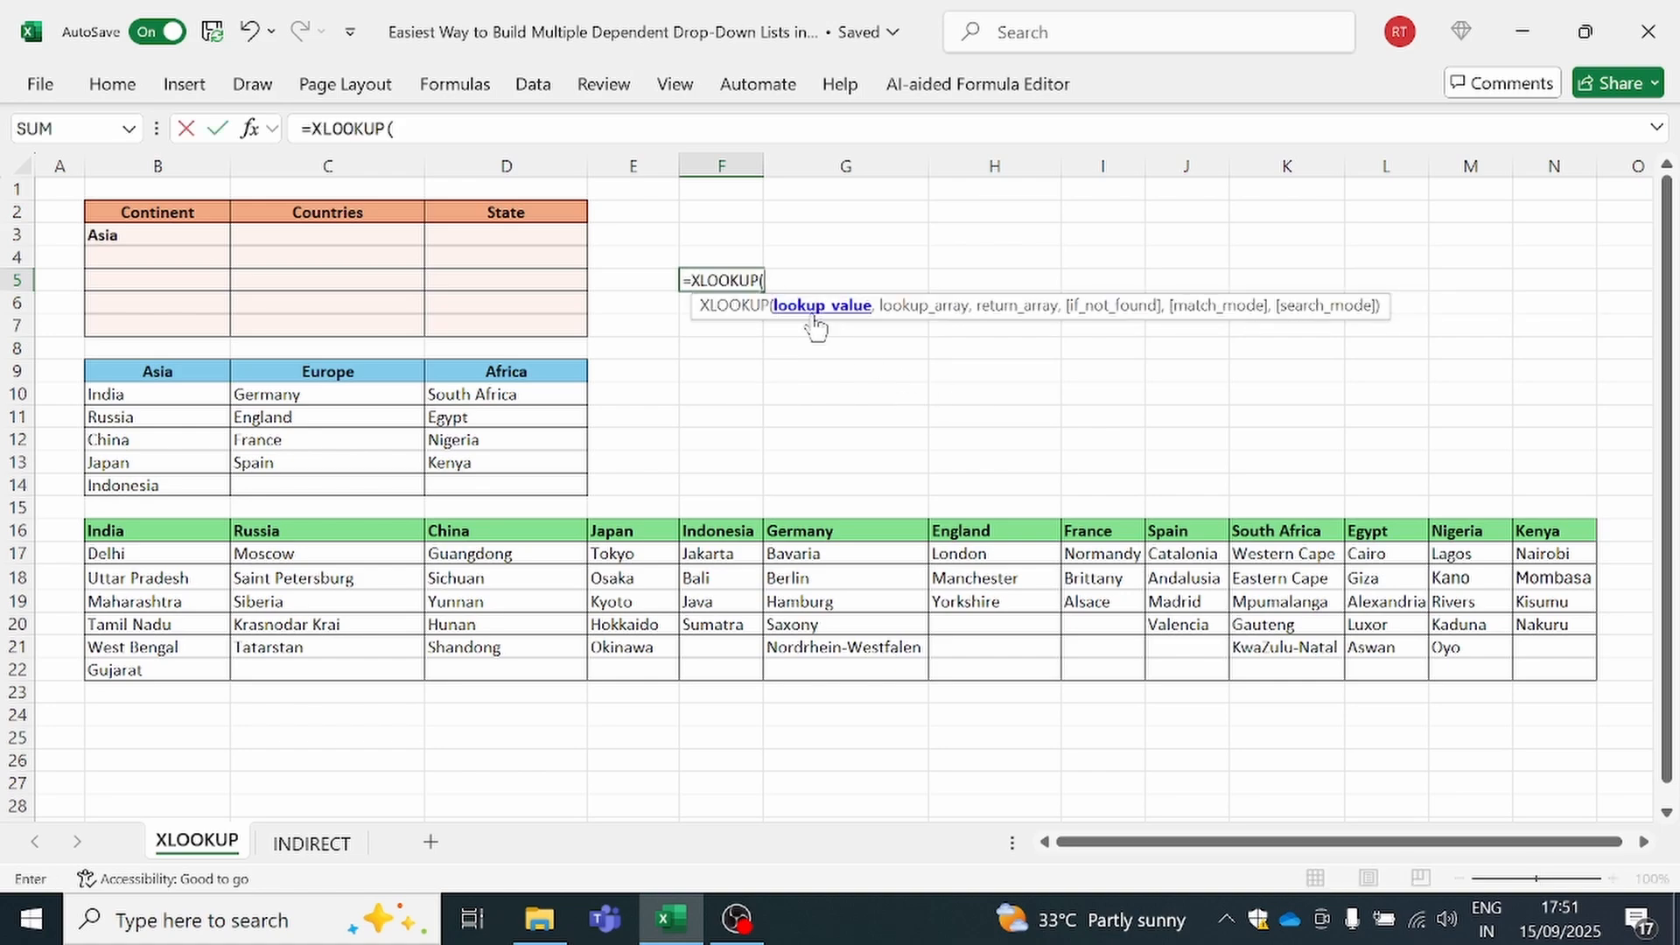
pyautogui.click(146, 236)
pyautogui.write(',')
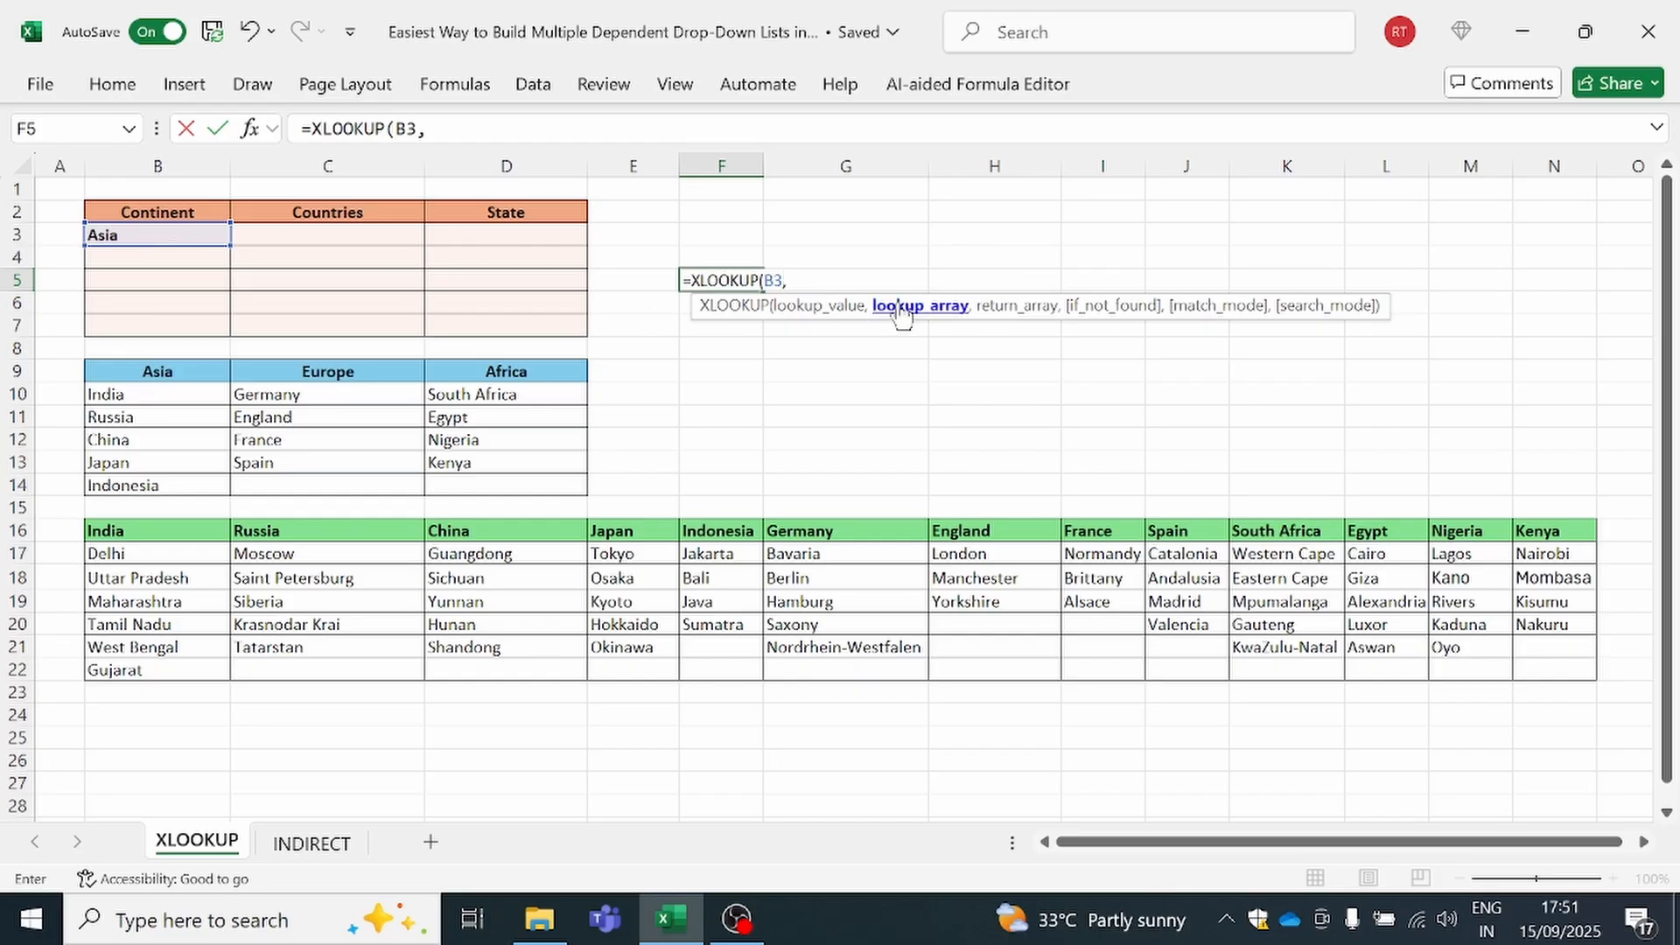
# Complete the XLOOKUP with the absolute lookup array $B$9:$D$9 and return array $B$10:$D$14
pyautogui.click(207, 369)
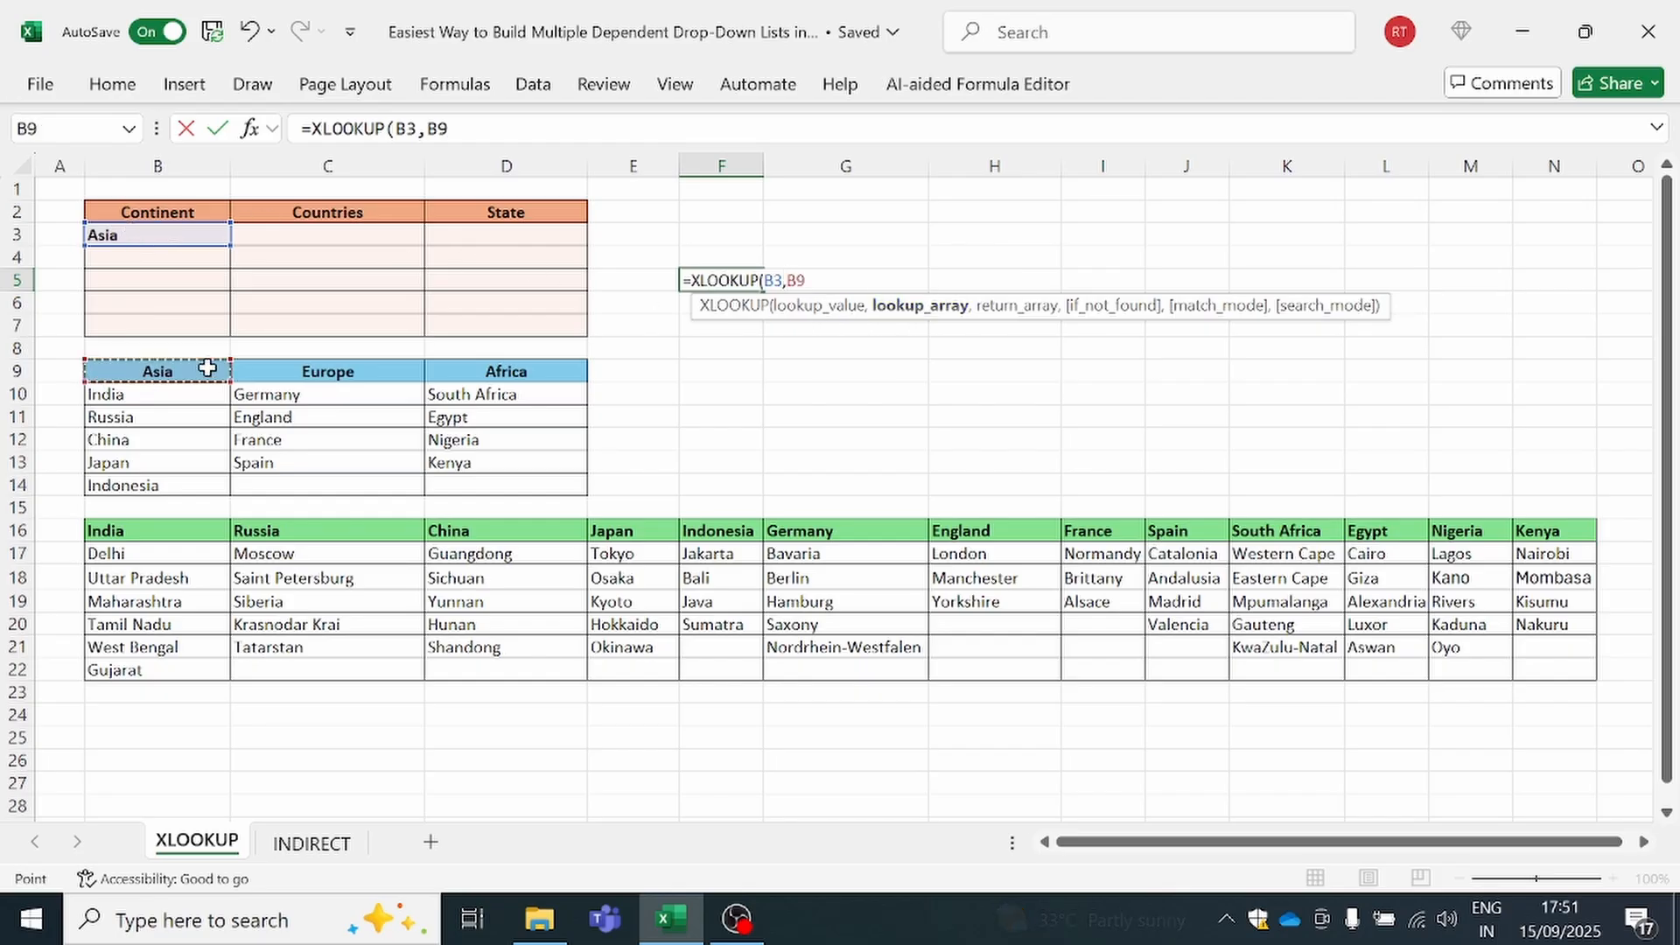
pyautogui.moveTo(207, 369); pyautogui.dragTo(507, 364)
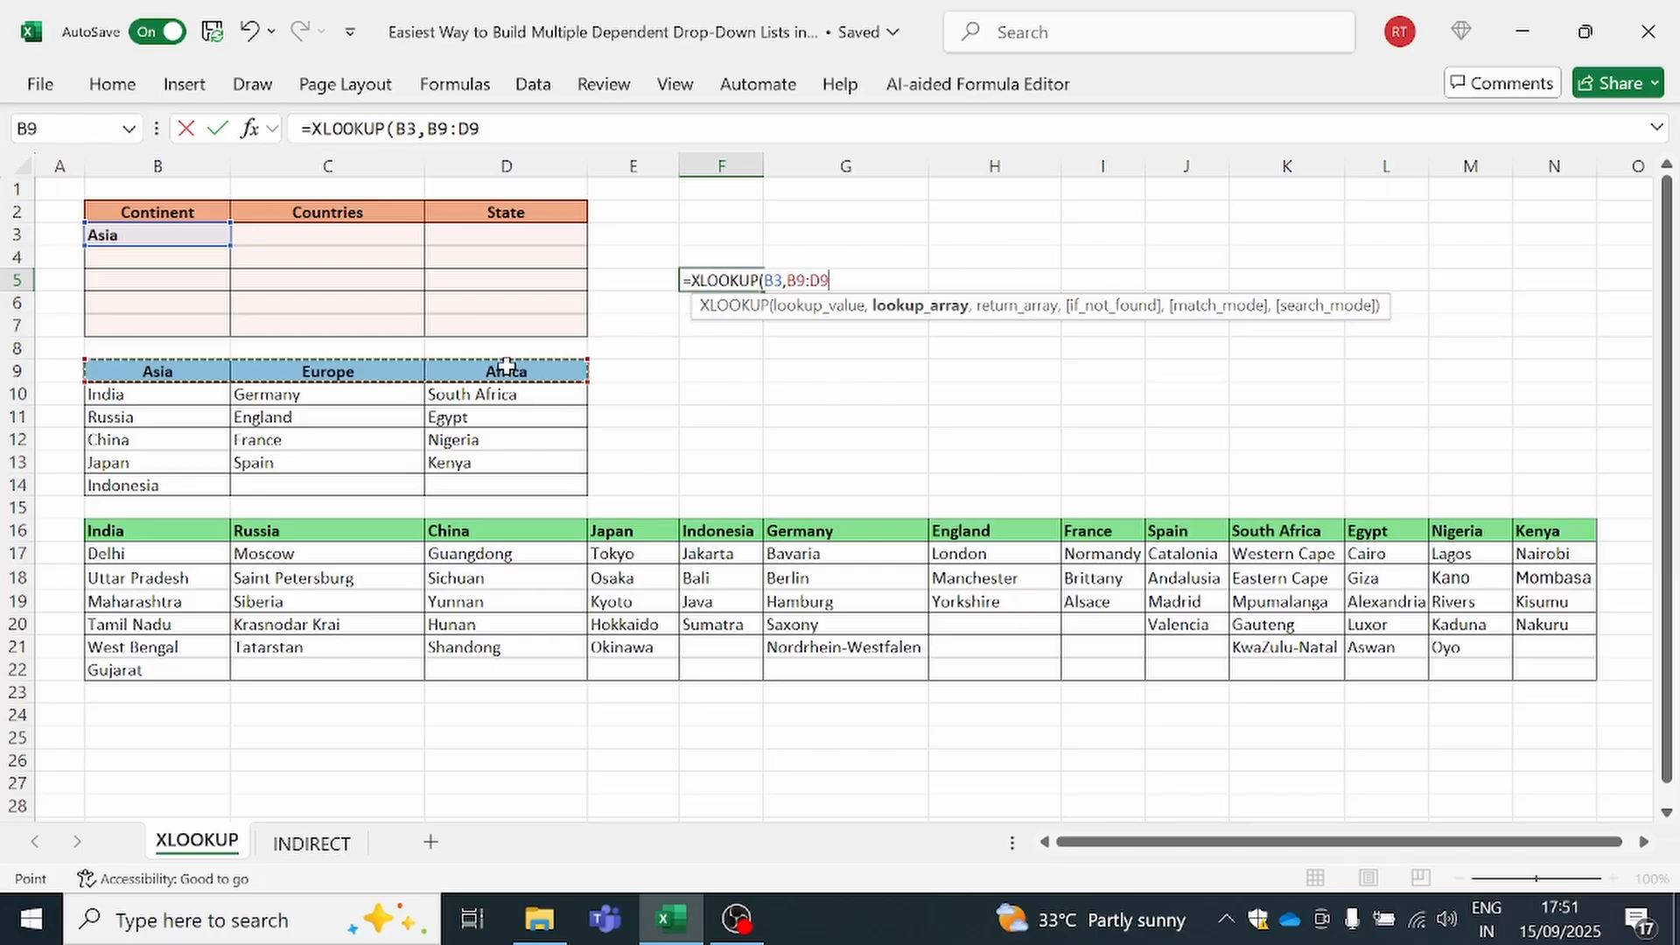
pyautogui.press('F4')
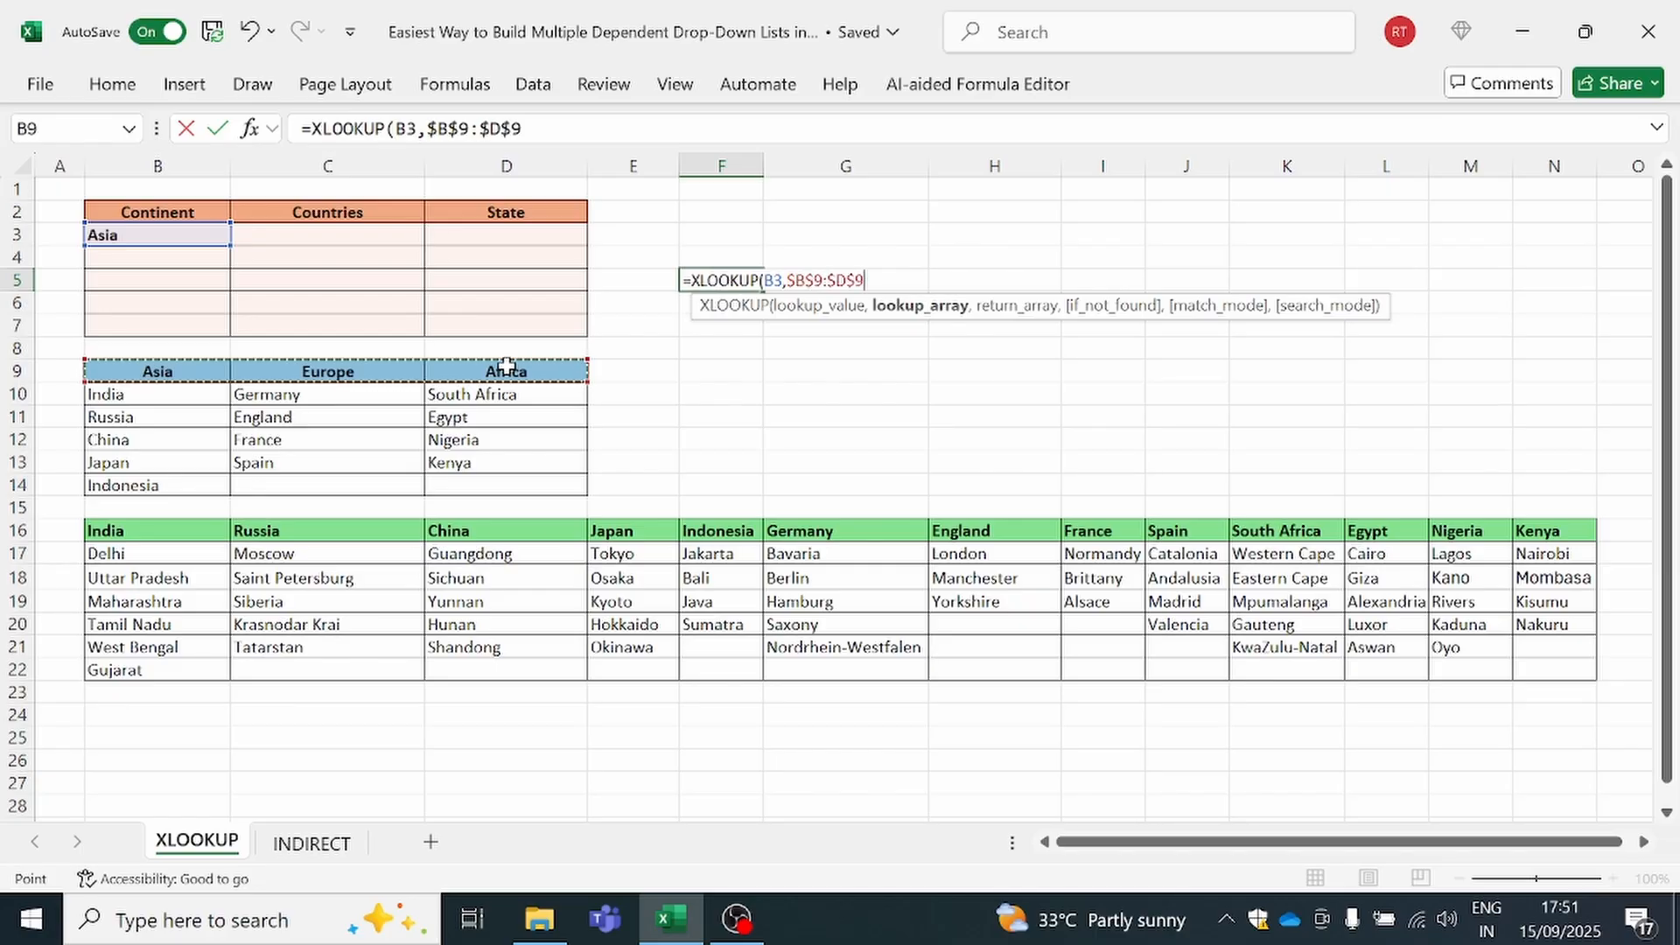
pyautogui.write(',')
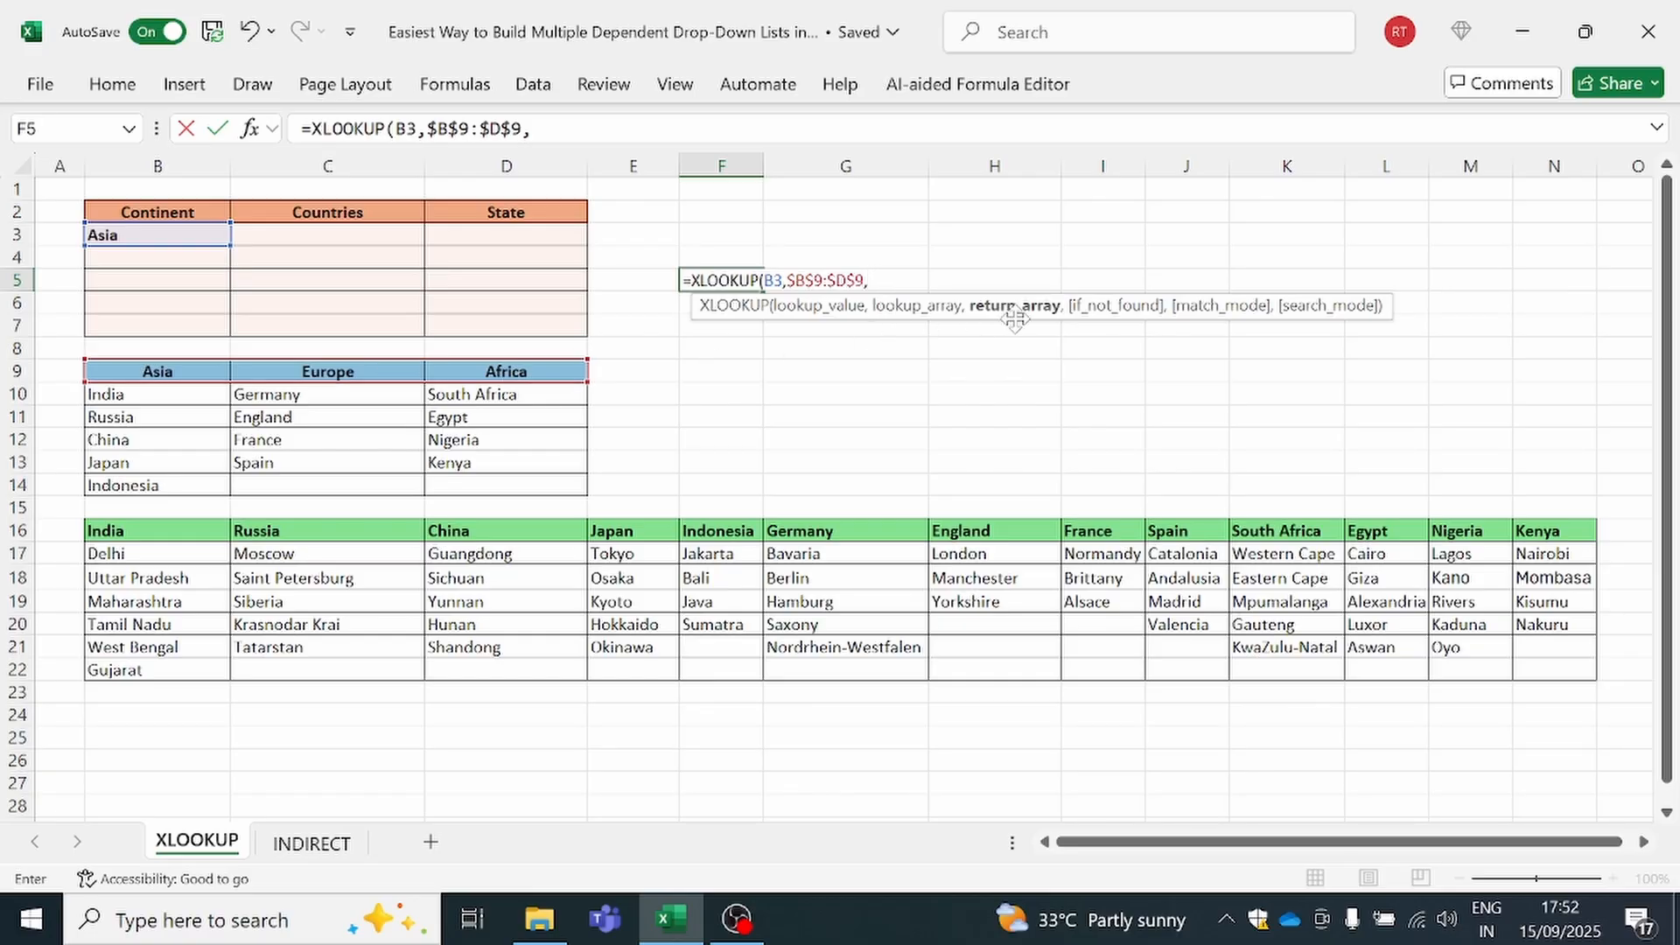
pyautogui.moveTo(169, 395); pyautogui.dragTo(501, 482)
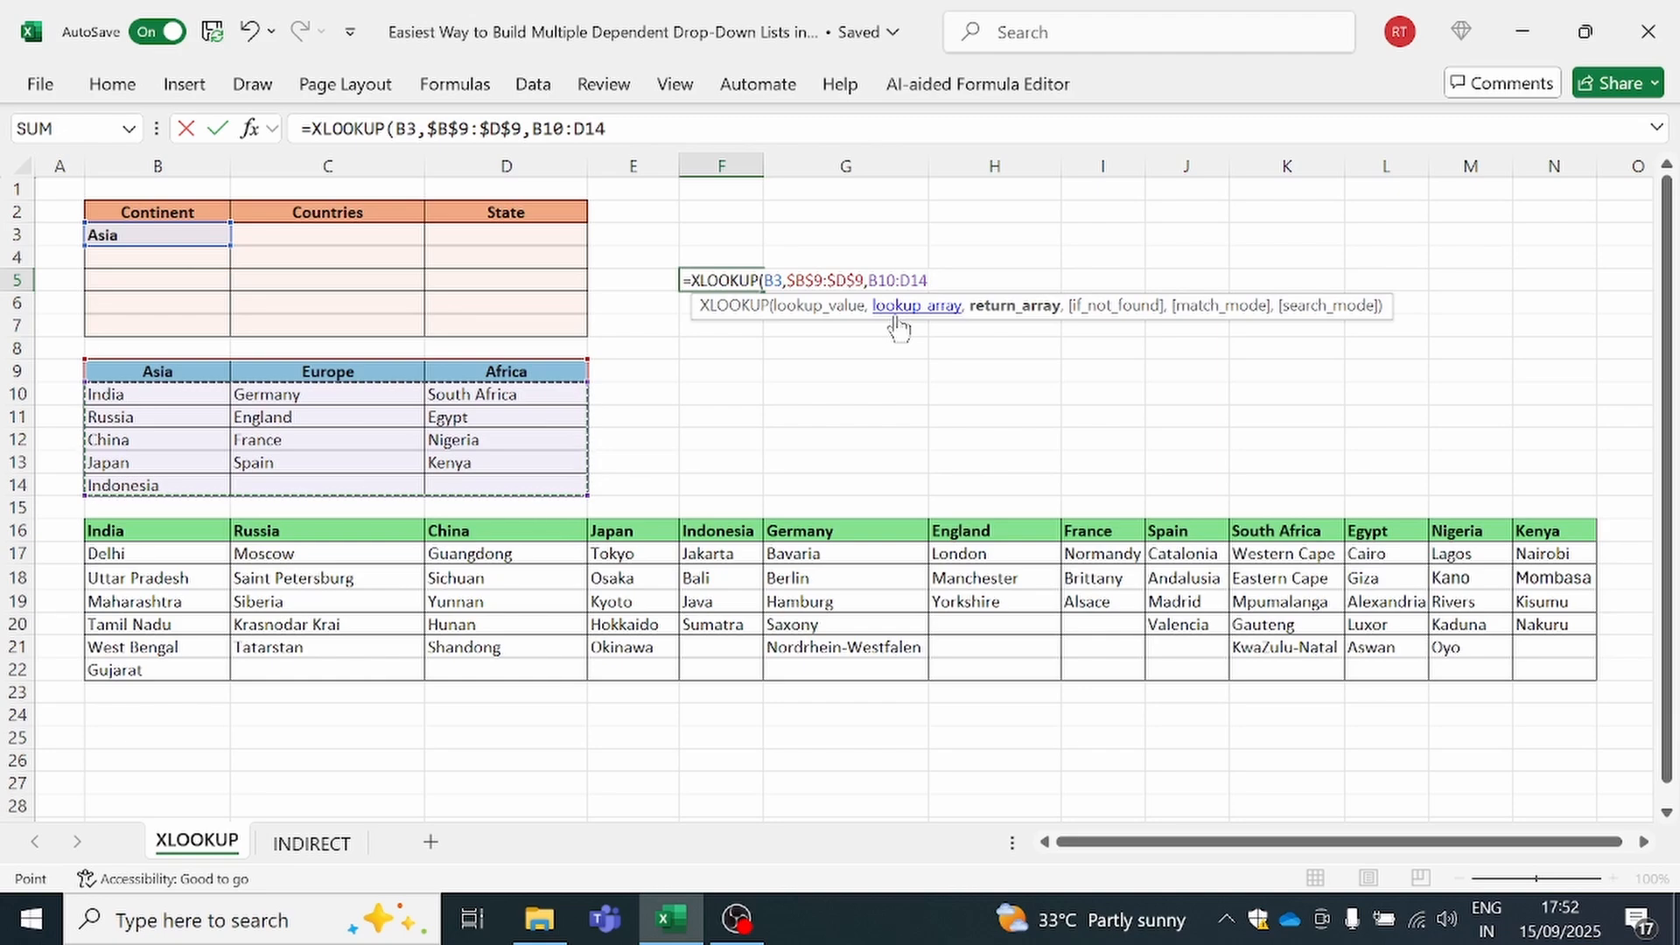
pyautogui.press('F4')
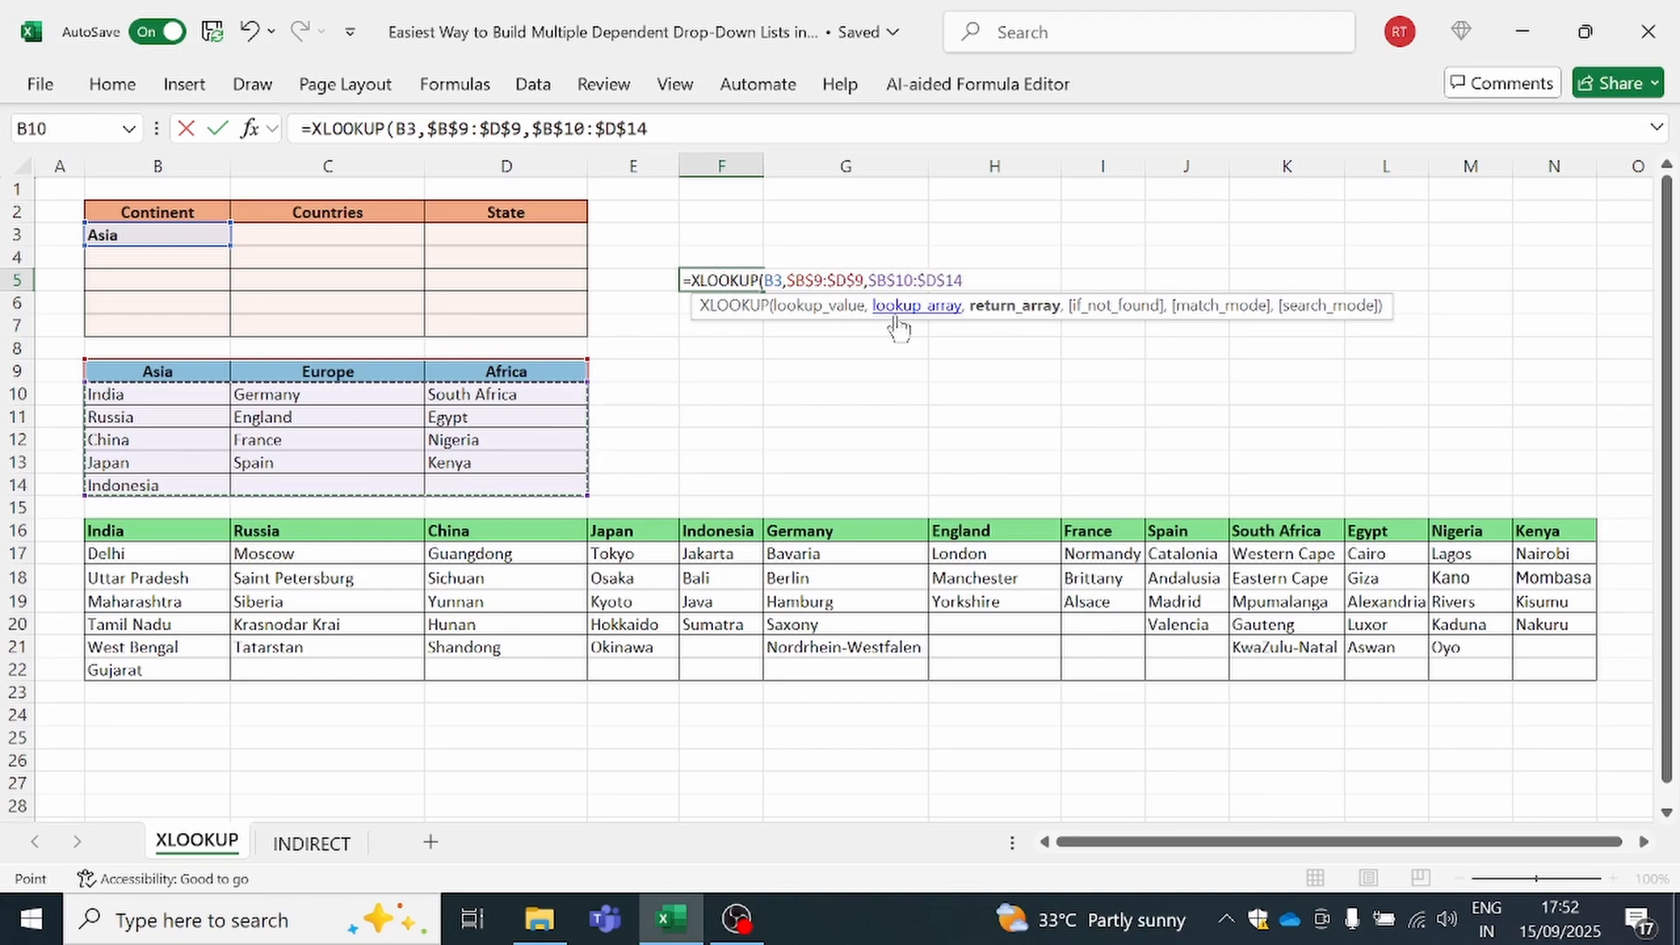
pyautogui.press('Return')
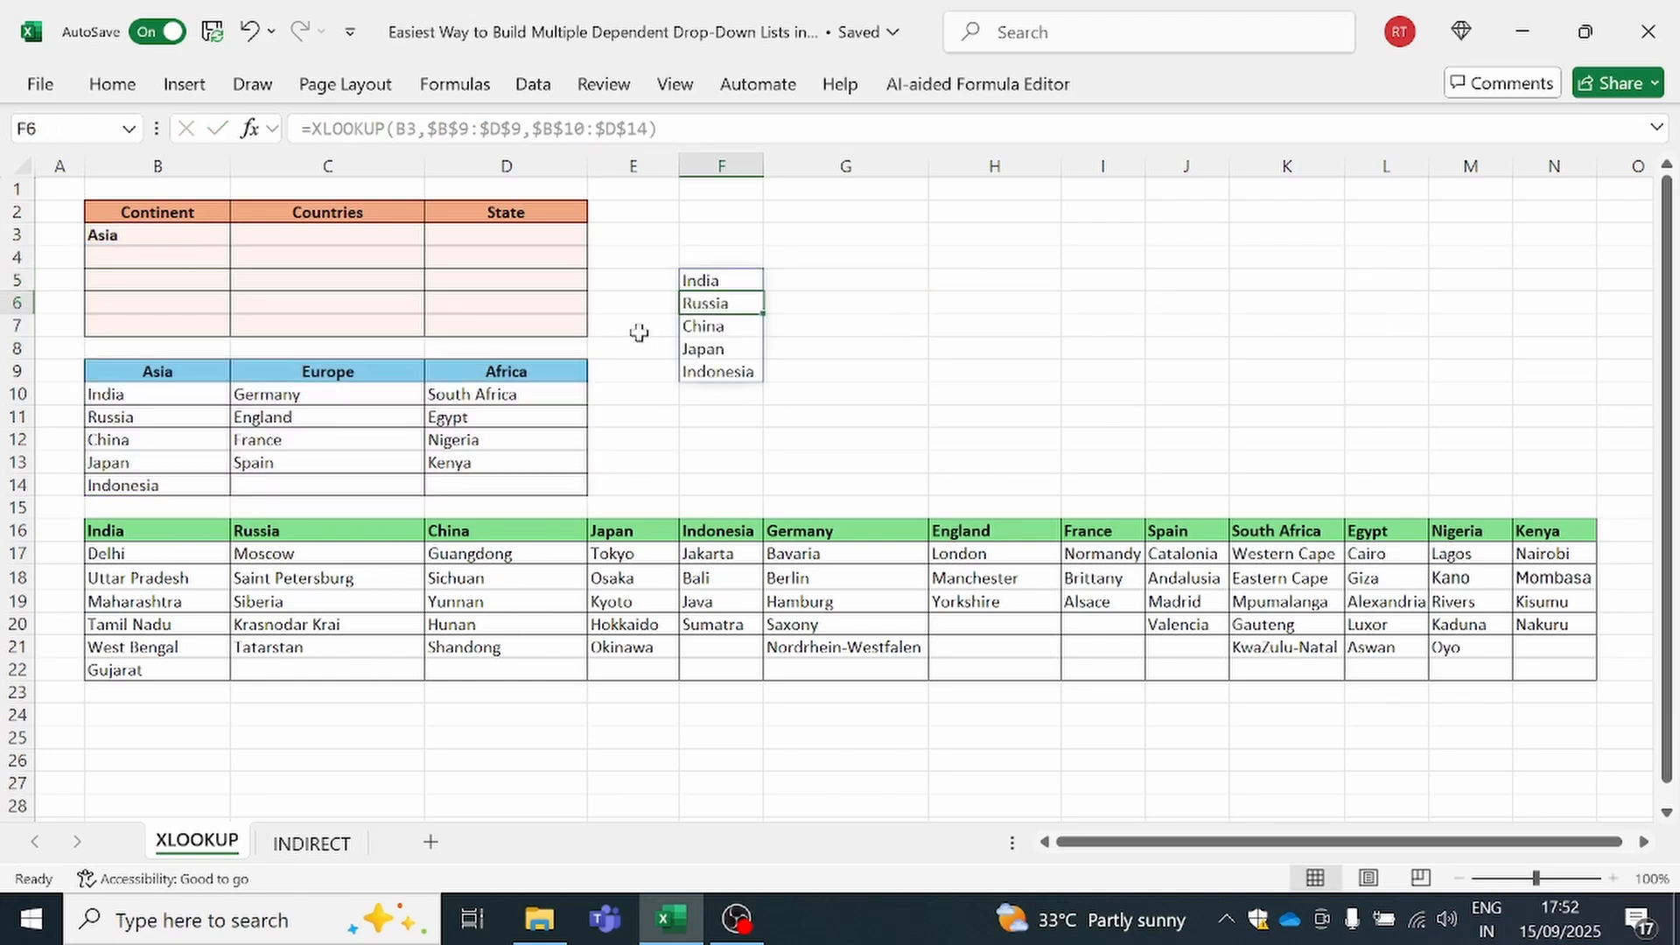
# Copy the full XLOOKUP formula text from F5 without changing the cell
pyautogui.click(716, 281)
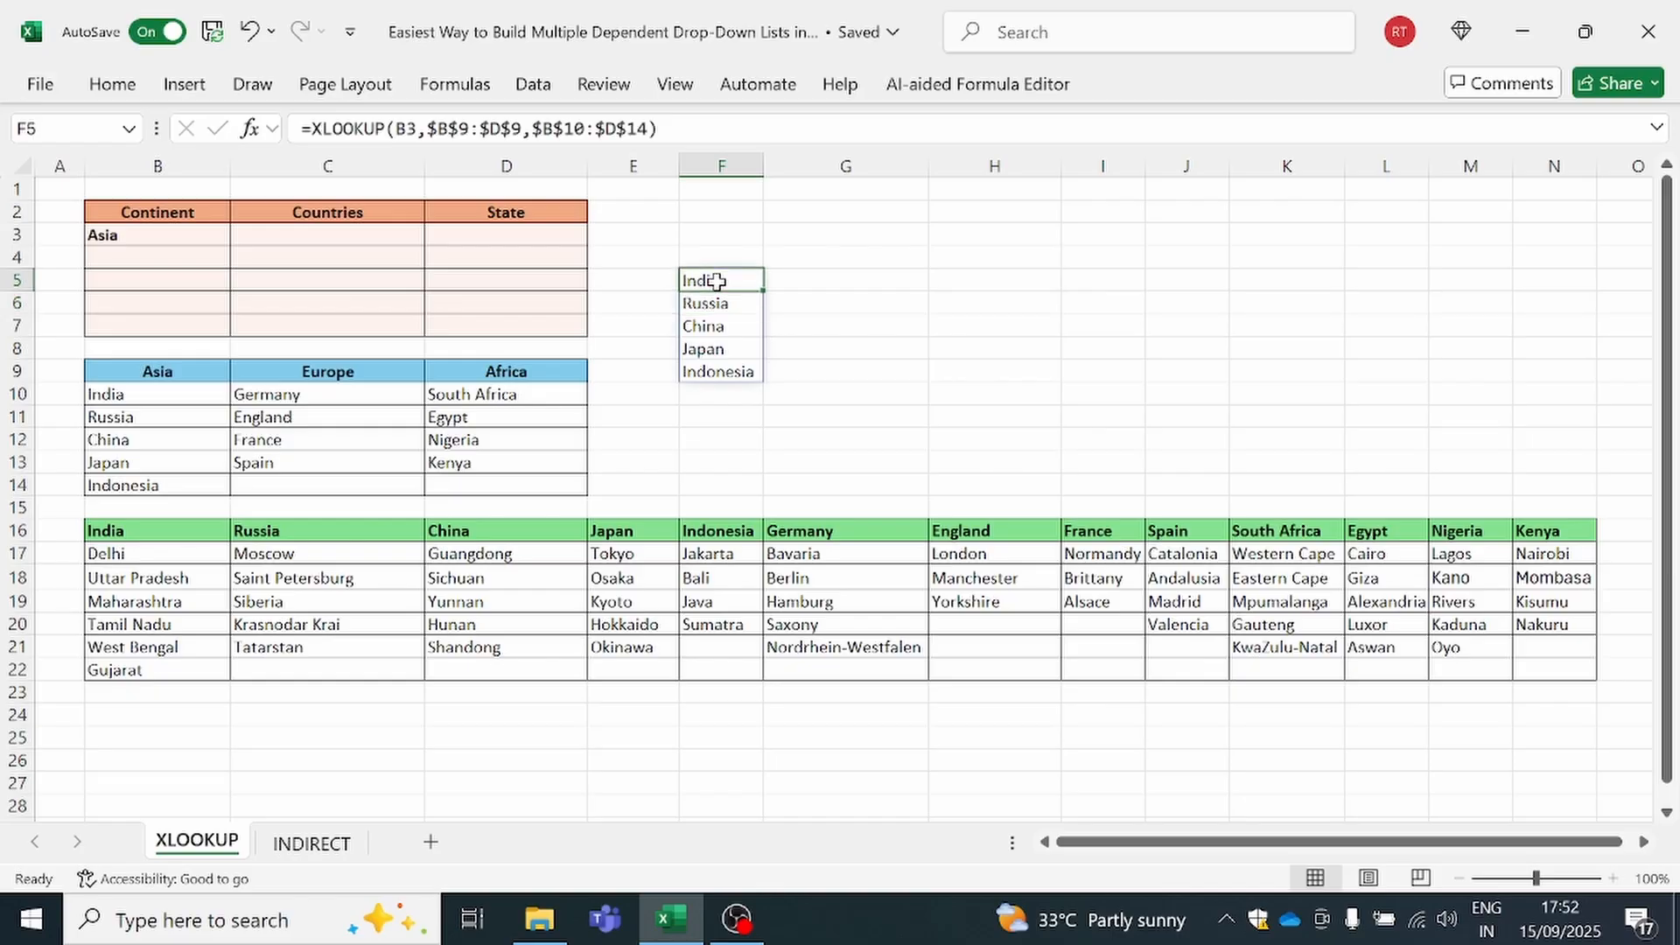
pyautogui.moveTo(658, 129); pyautogui.dragTo(300, 129)
pyautogui.hotkey('ctrl', 'c')
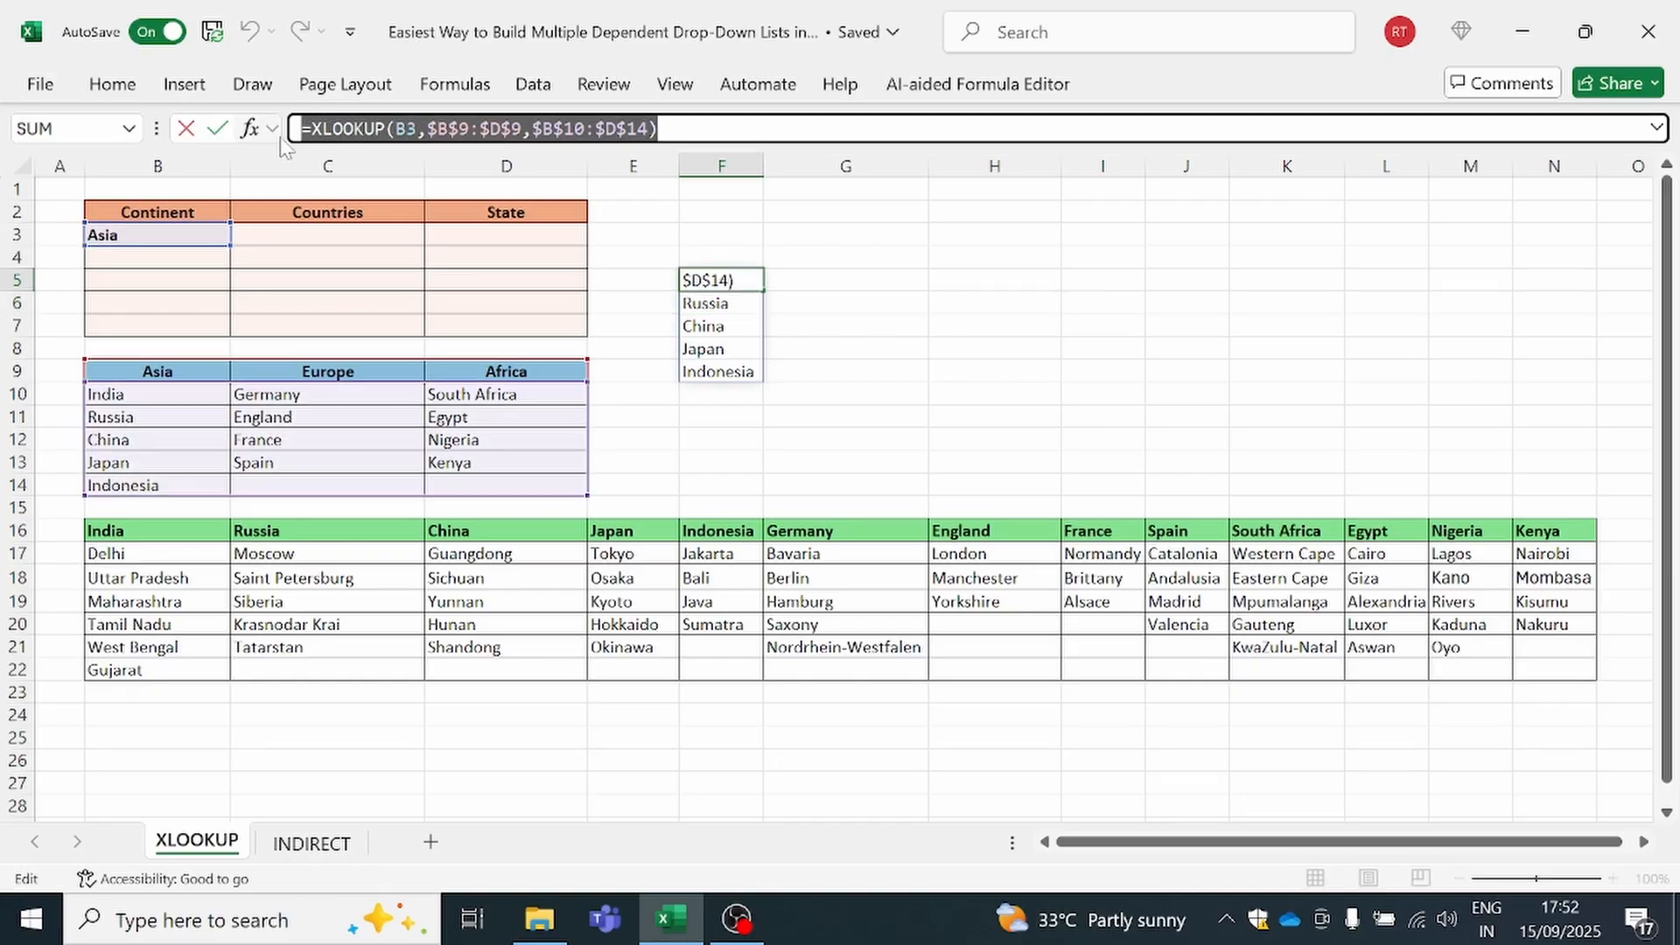
pyautogui.press('Escape')
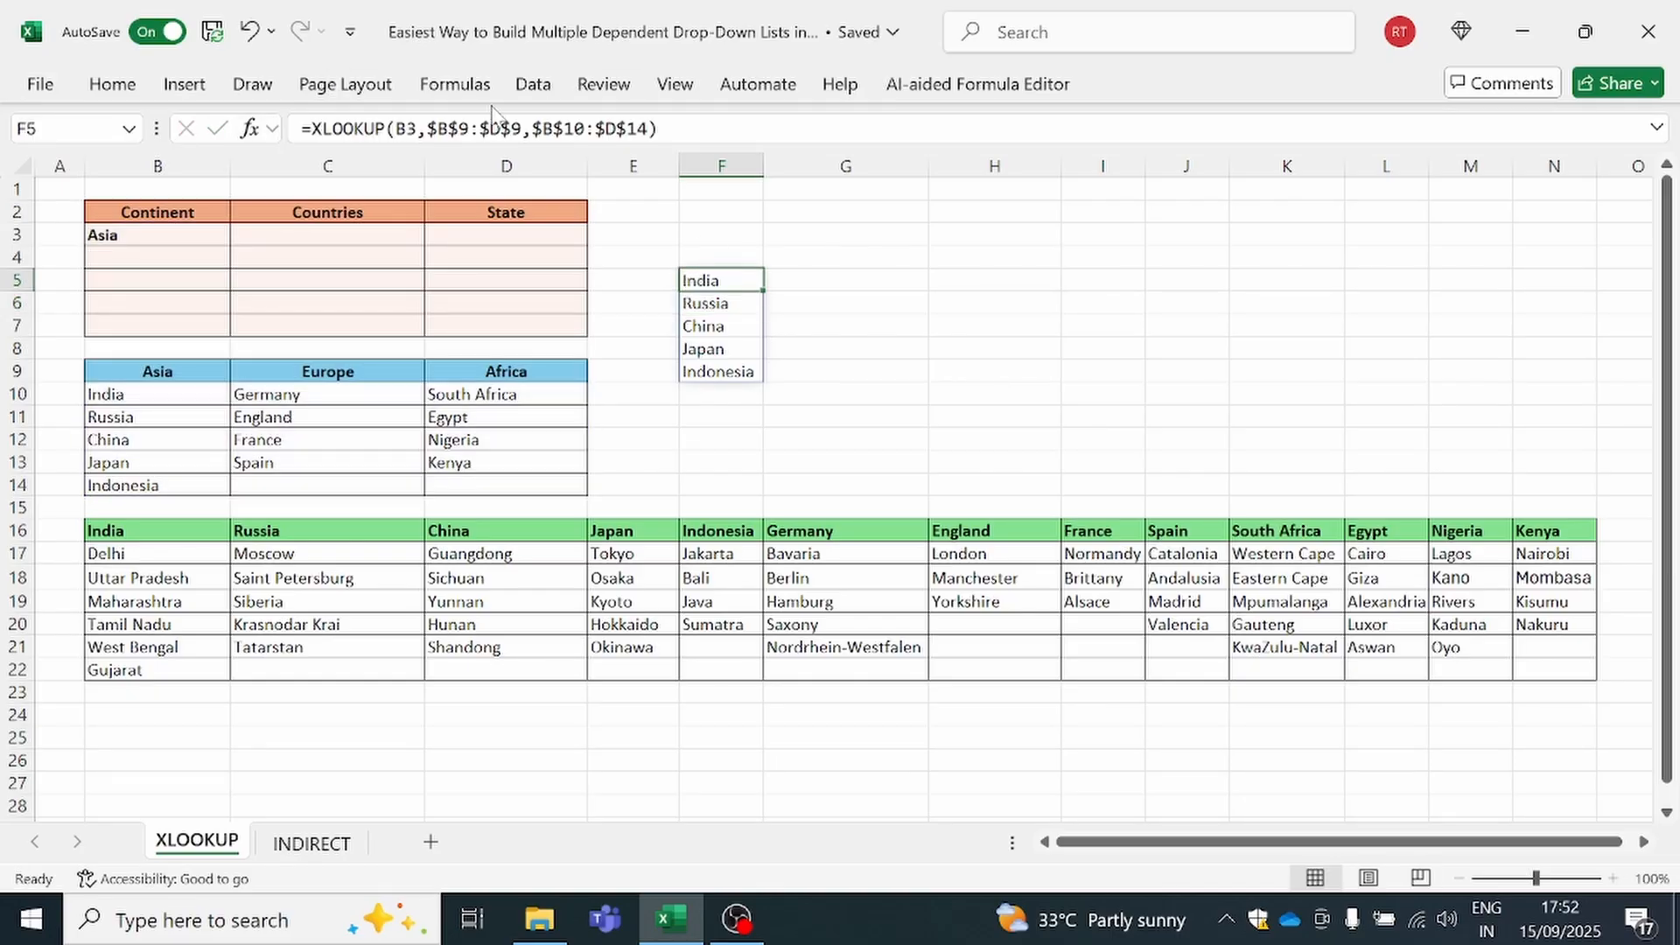
pyautogui.click(533, 84)
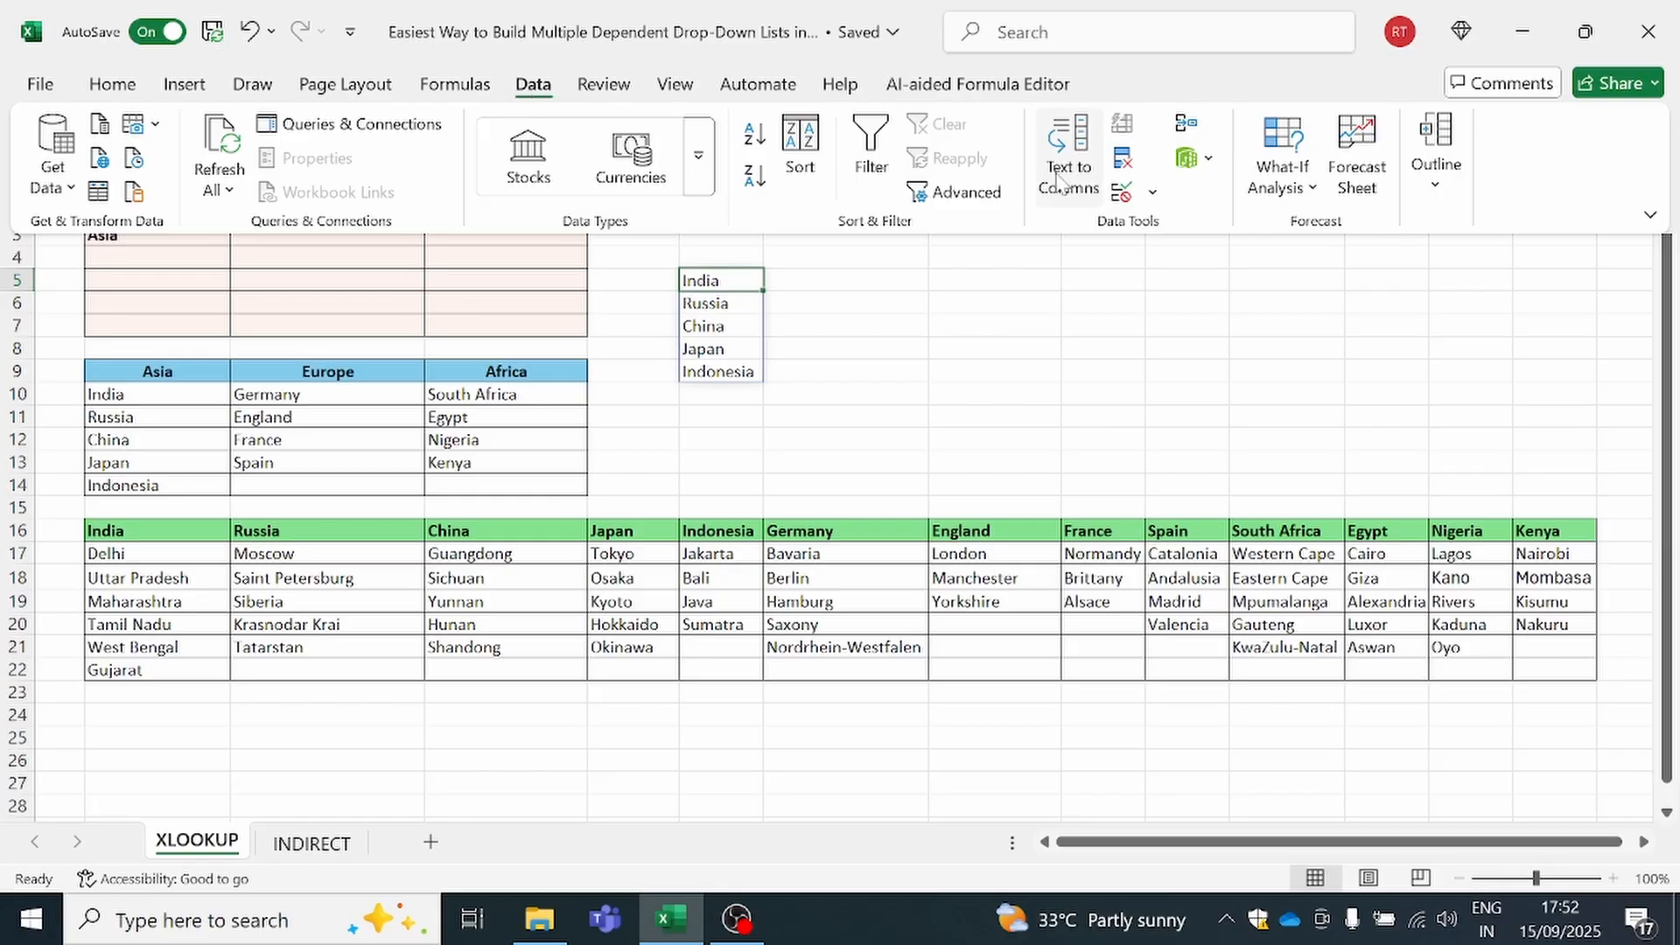
pyautogui.click(1123, 191)
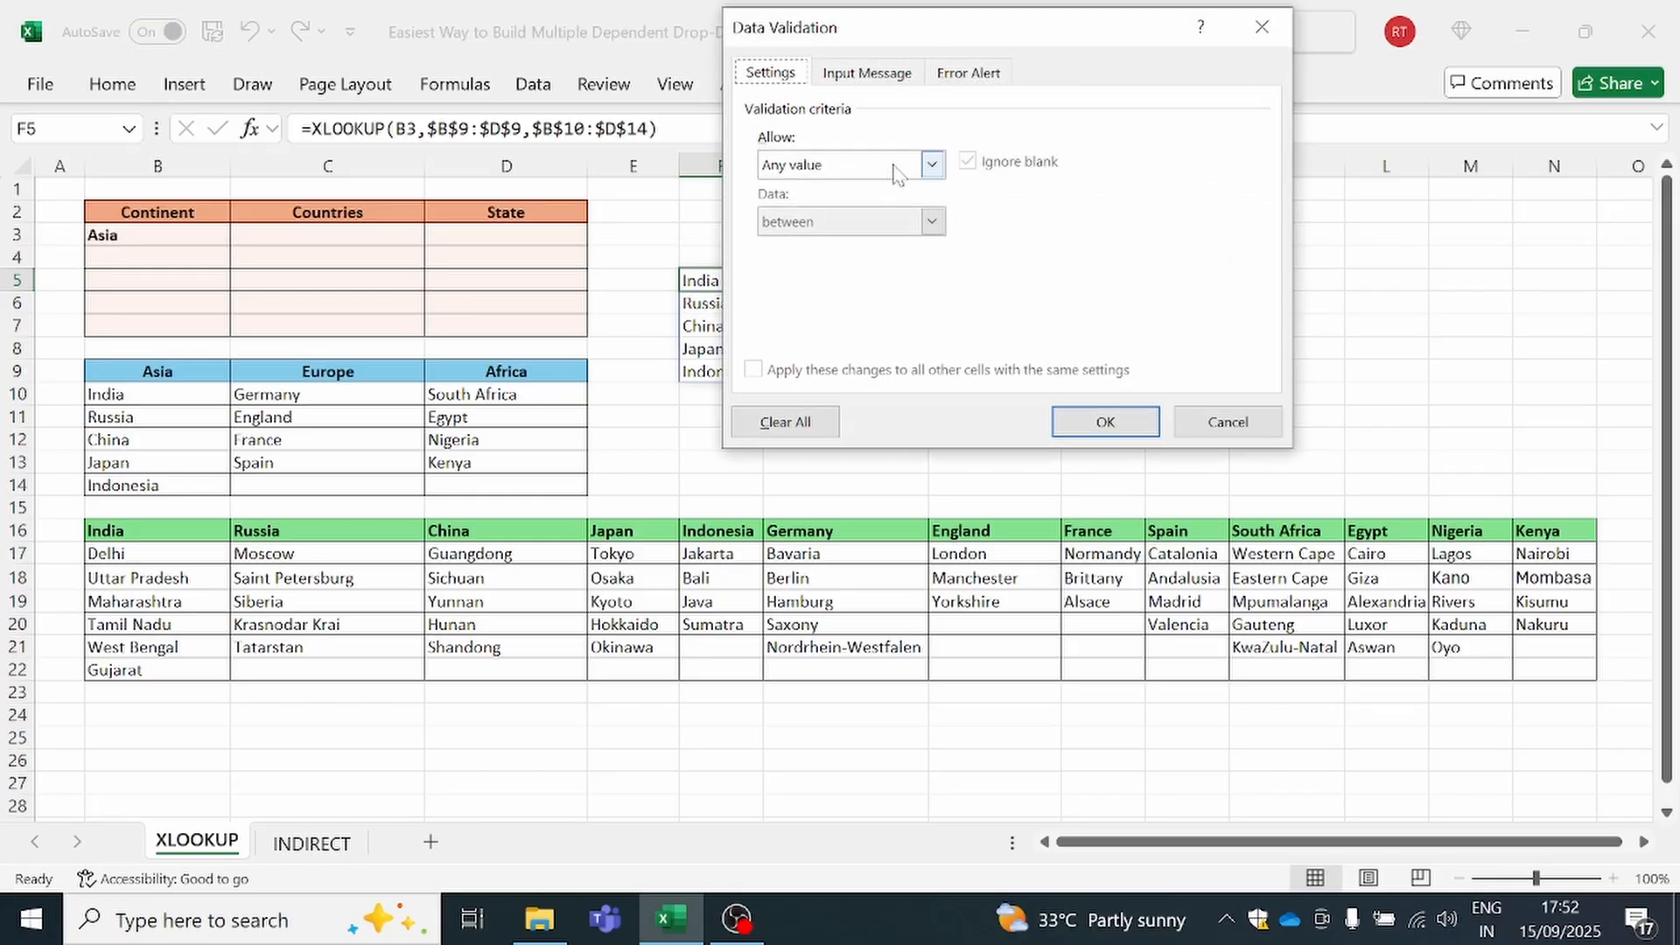
pyautogui.click(1262, 27)
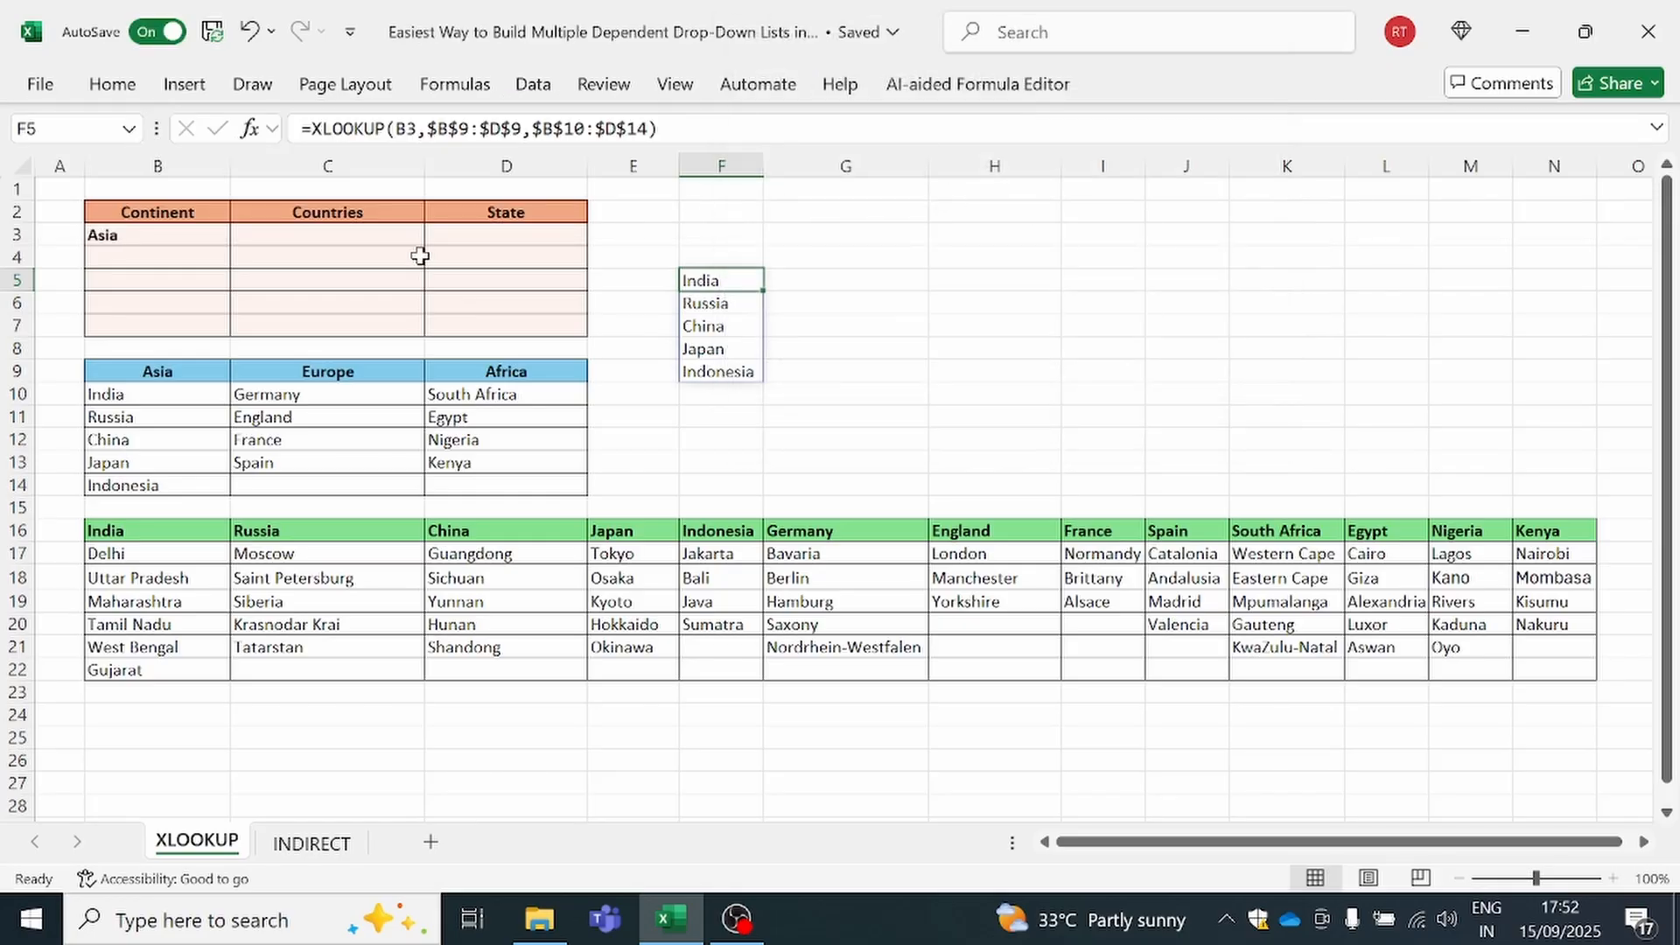
# Add a list data validation to the Countries cells C3:C7 with the copied source =XLOOKUP(B3,$B$9:$D$9,$B$10:$D$14)
pyautogui.moveTo(379, 235); pyautogui.dragTo(379, 332)
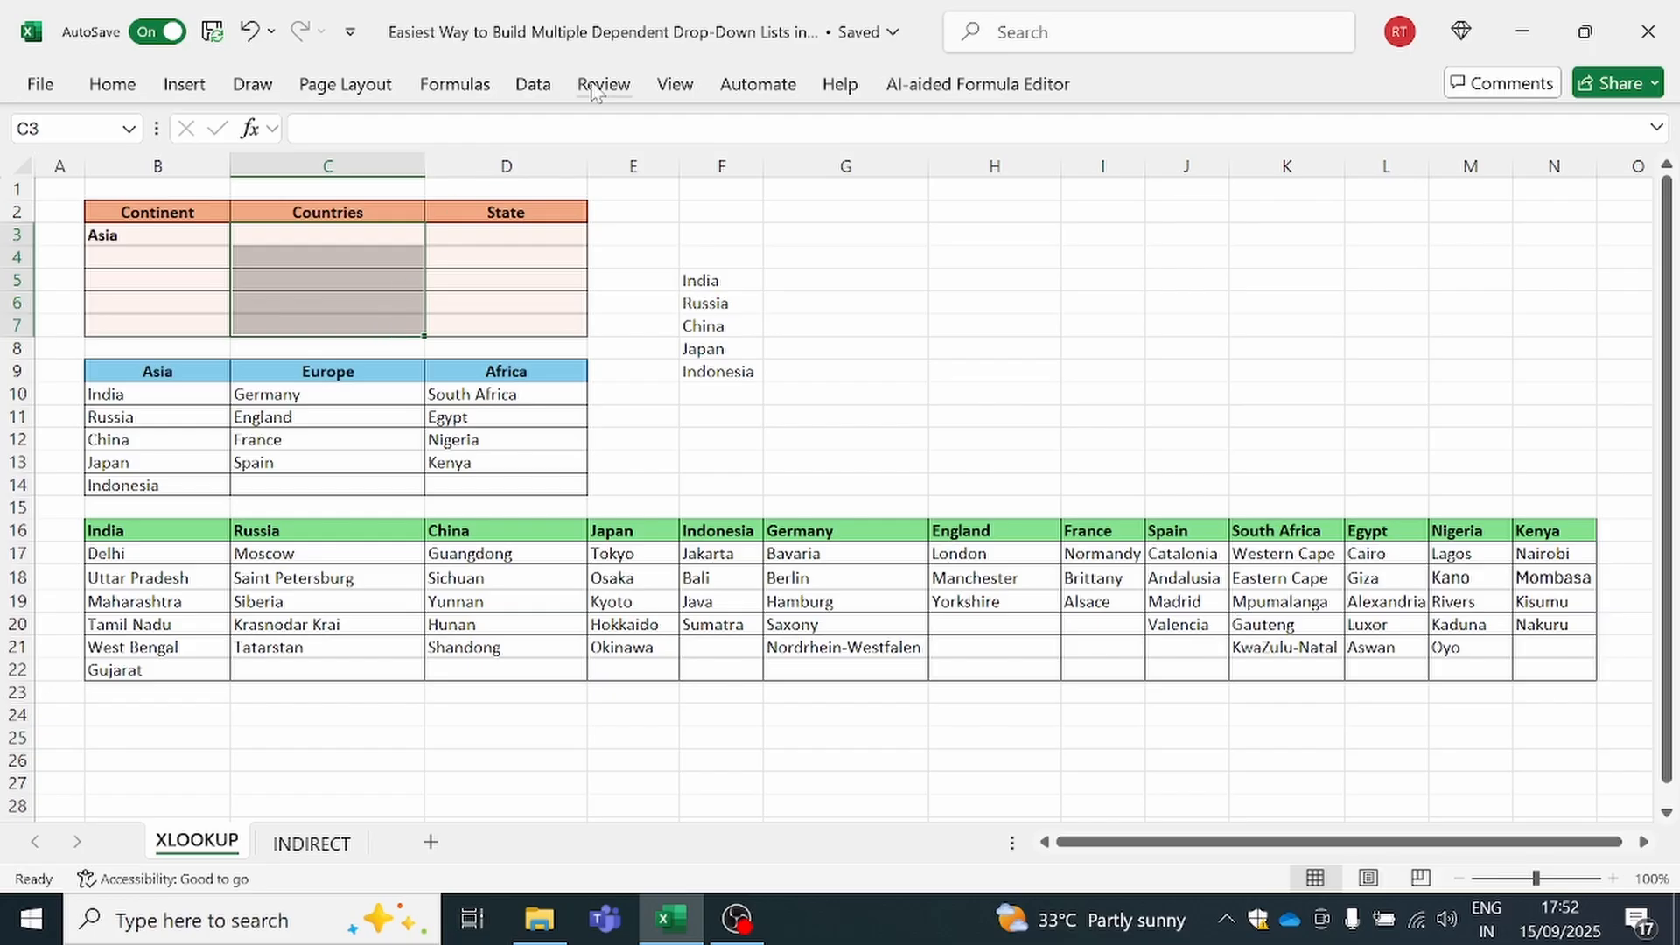
pyautogui.click(537, 96)
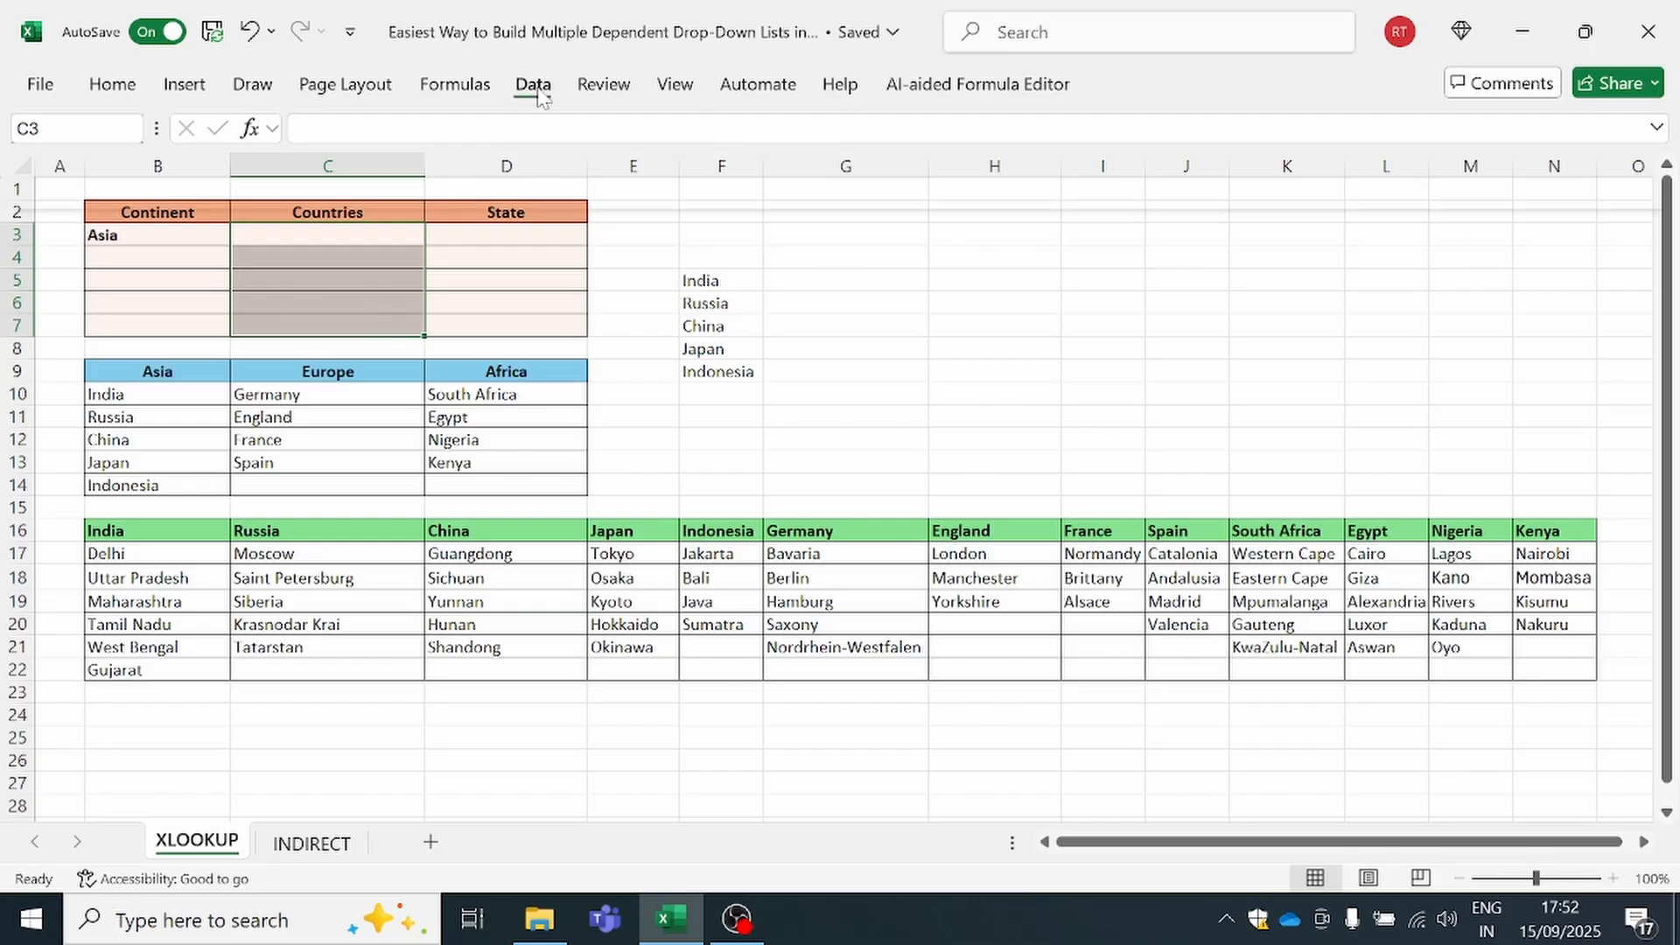
pyautogui.click(1119, 193)
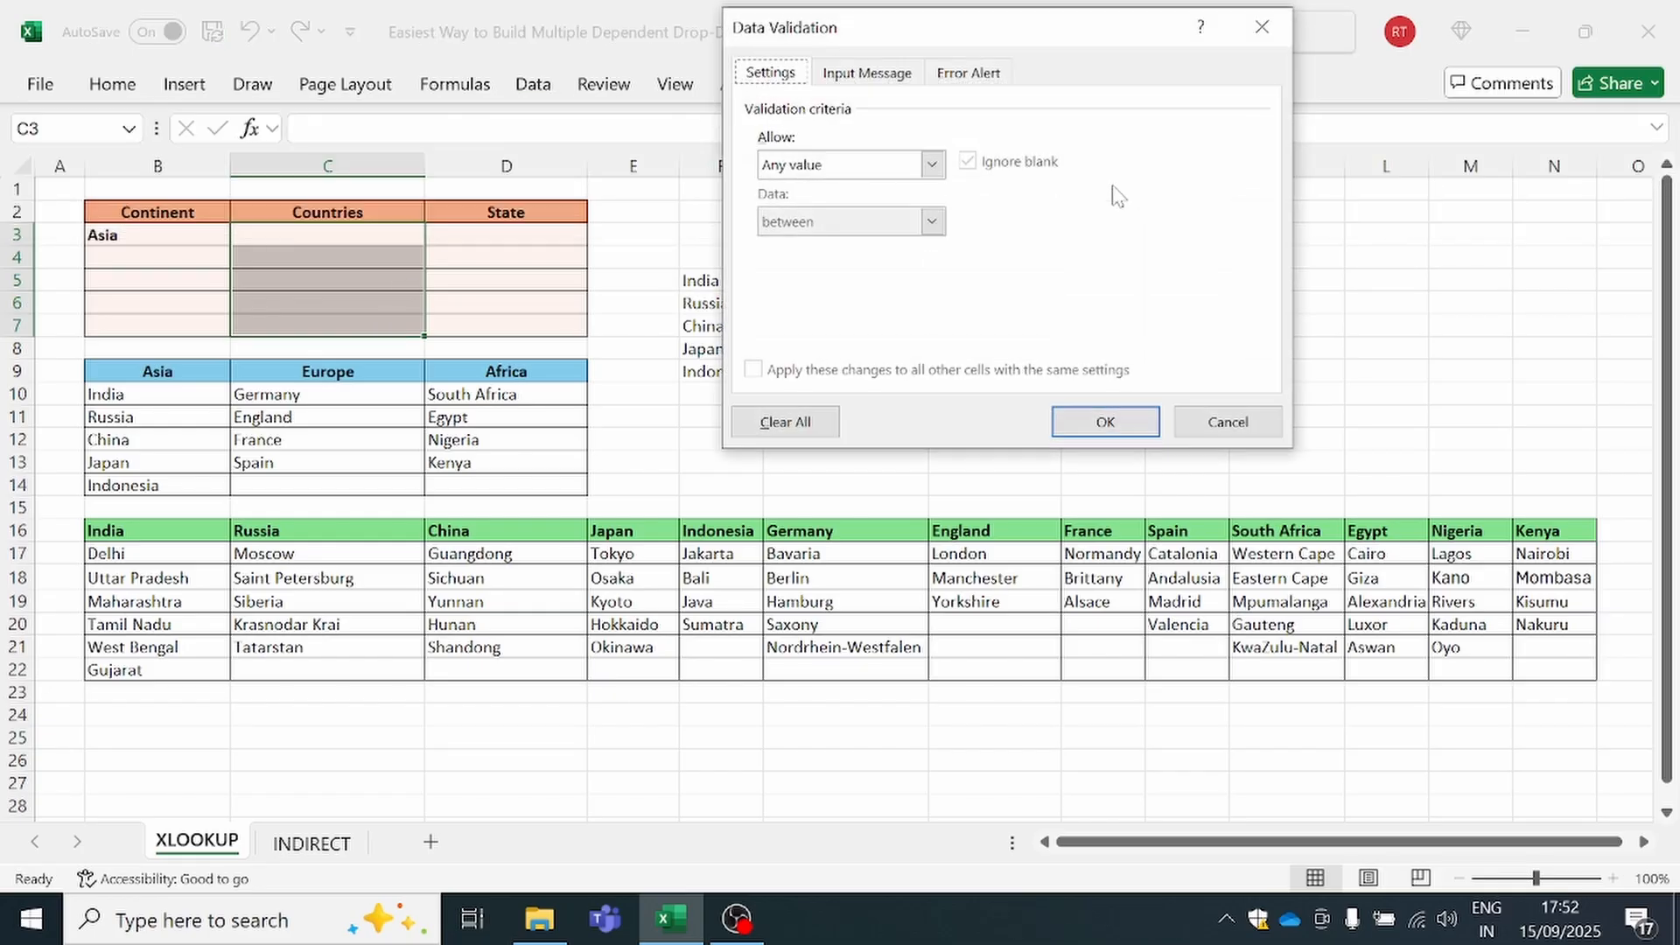
pyautogui.click(912, 168)
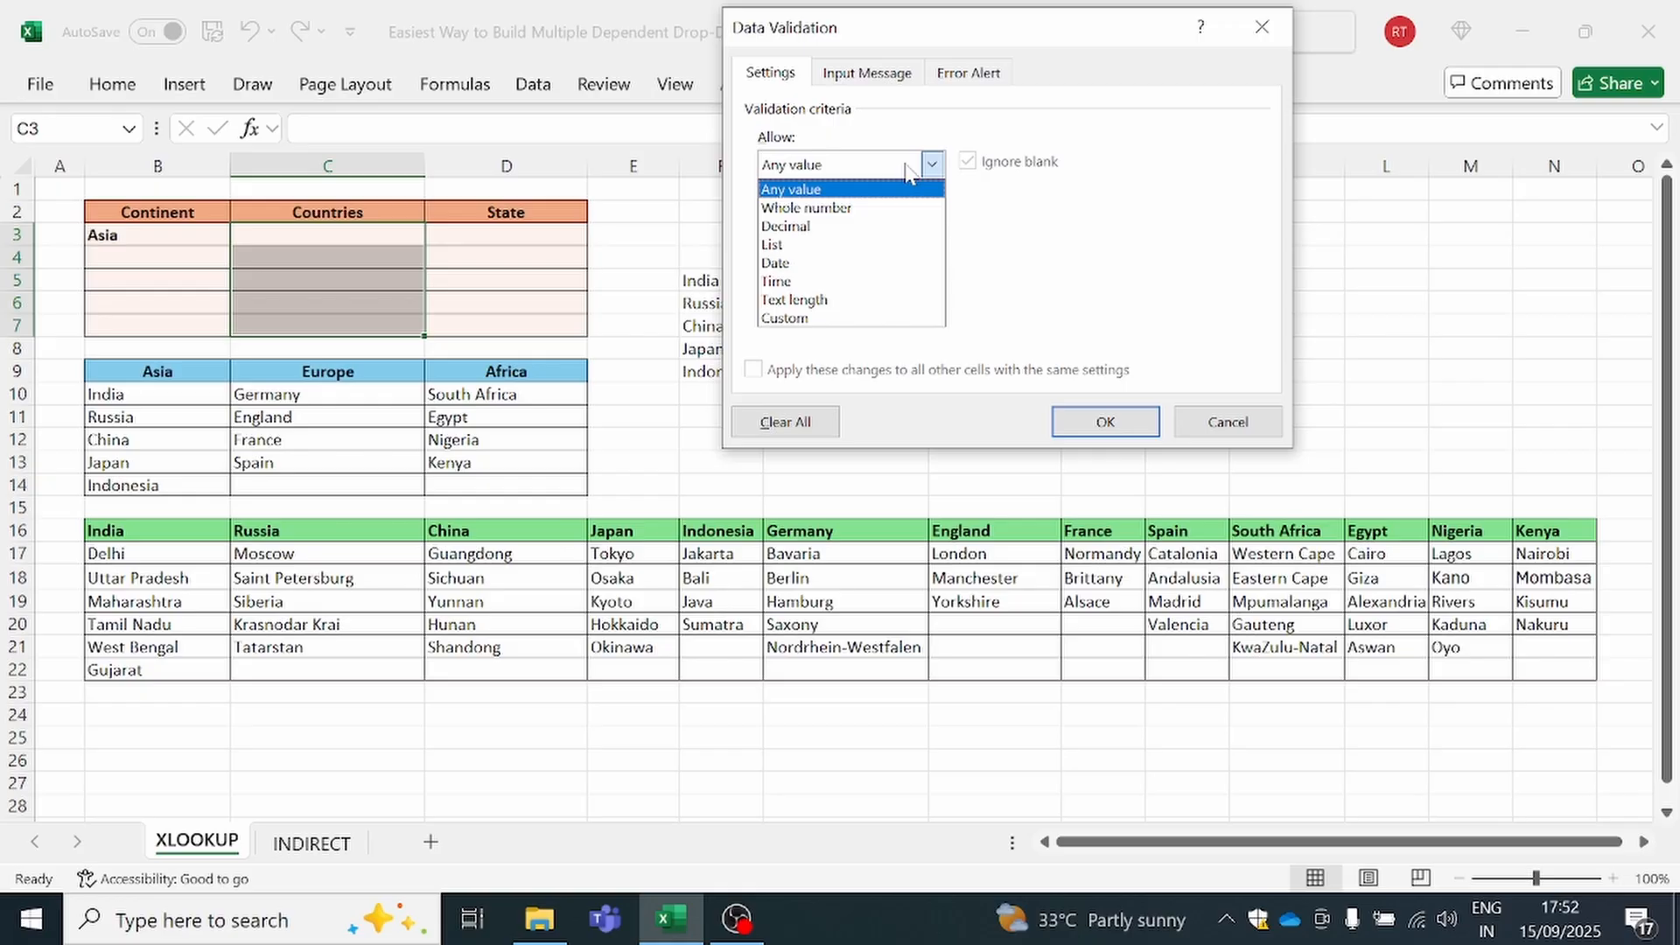
pyautogui.click(842, 245)
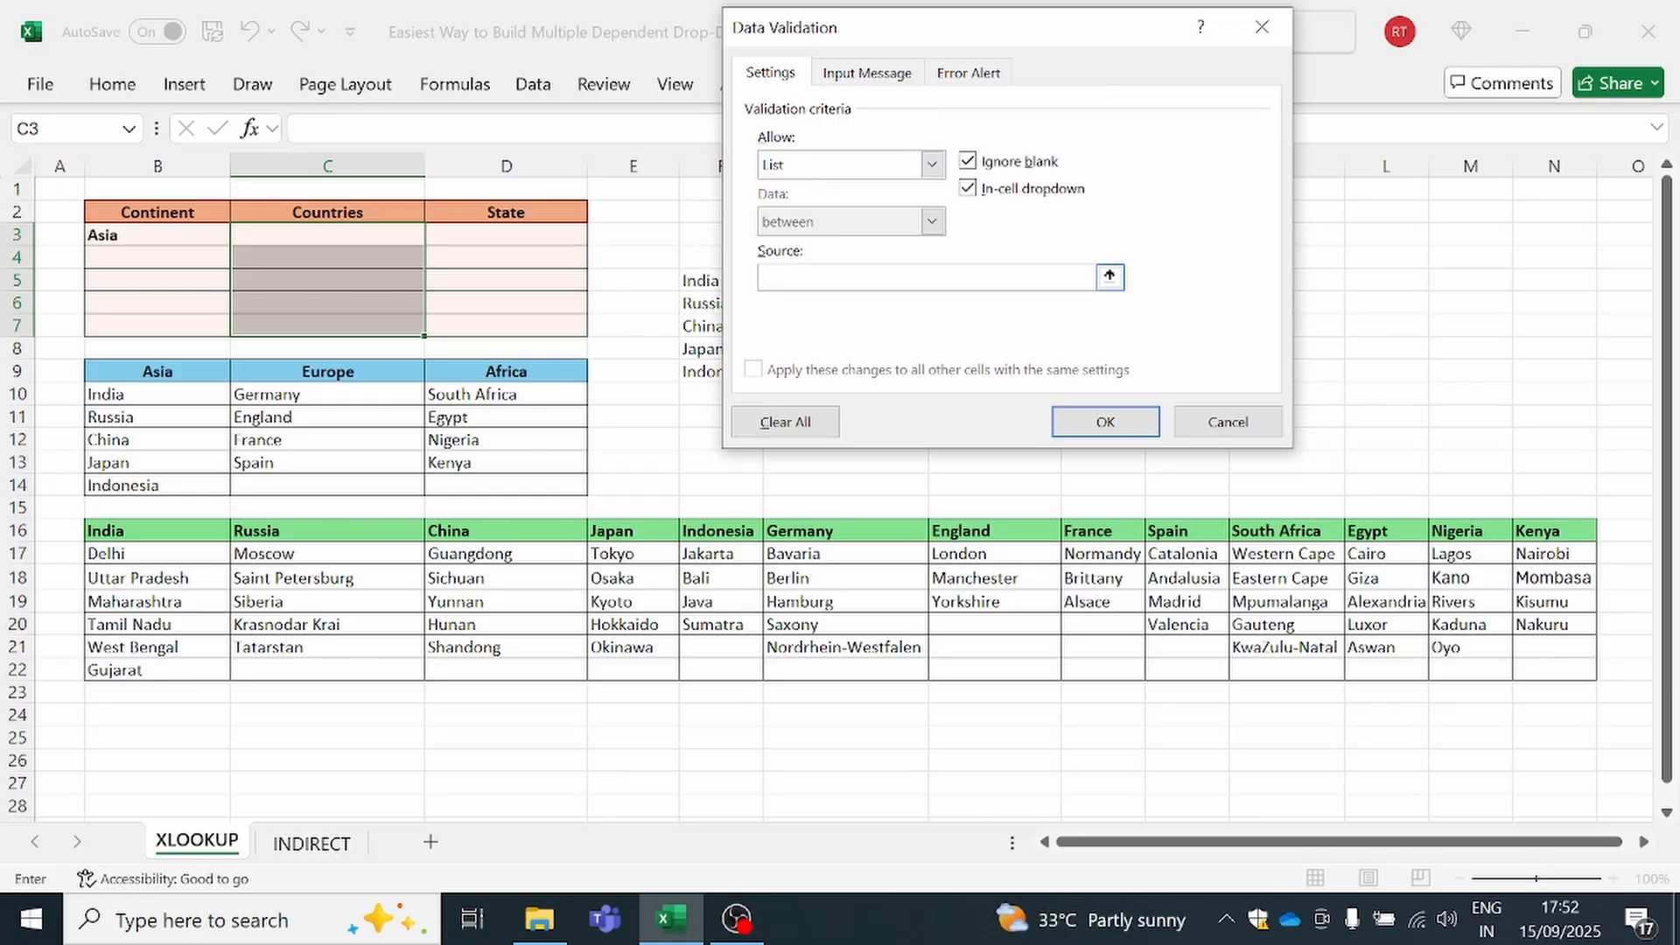
pyautogui.hotkey('ctrl', 'v')
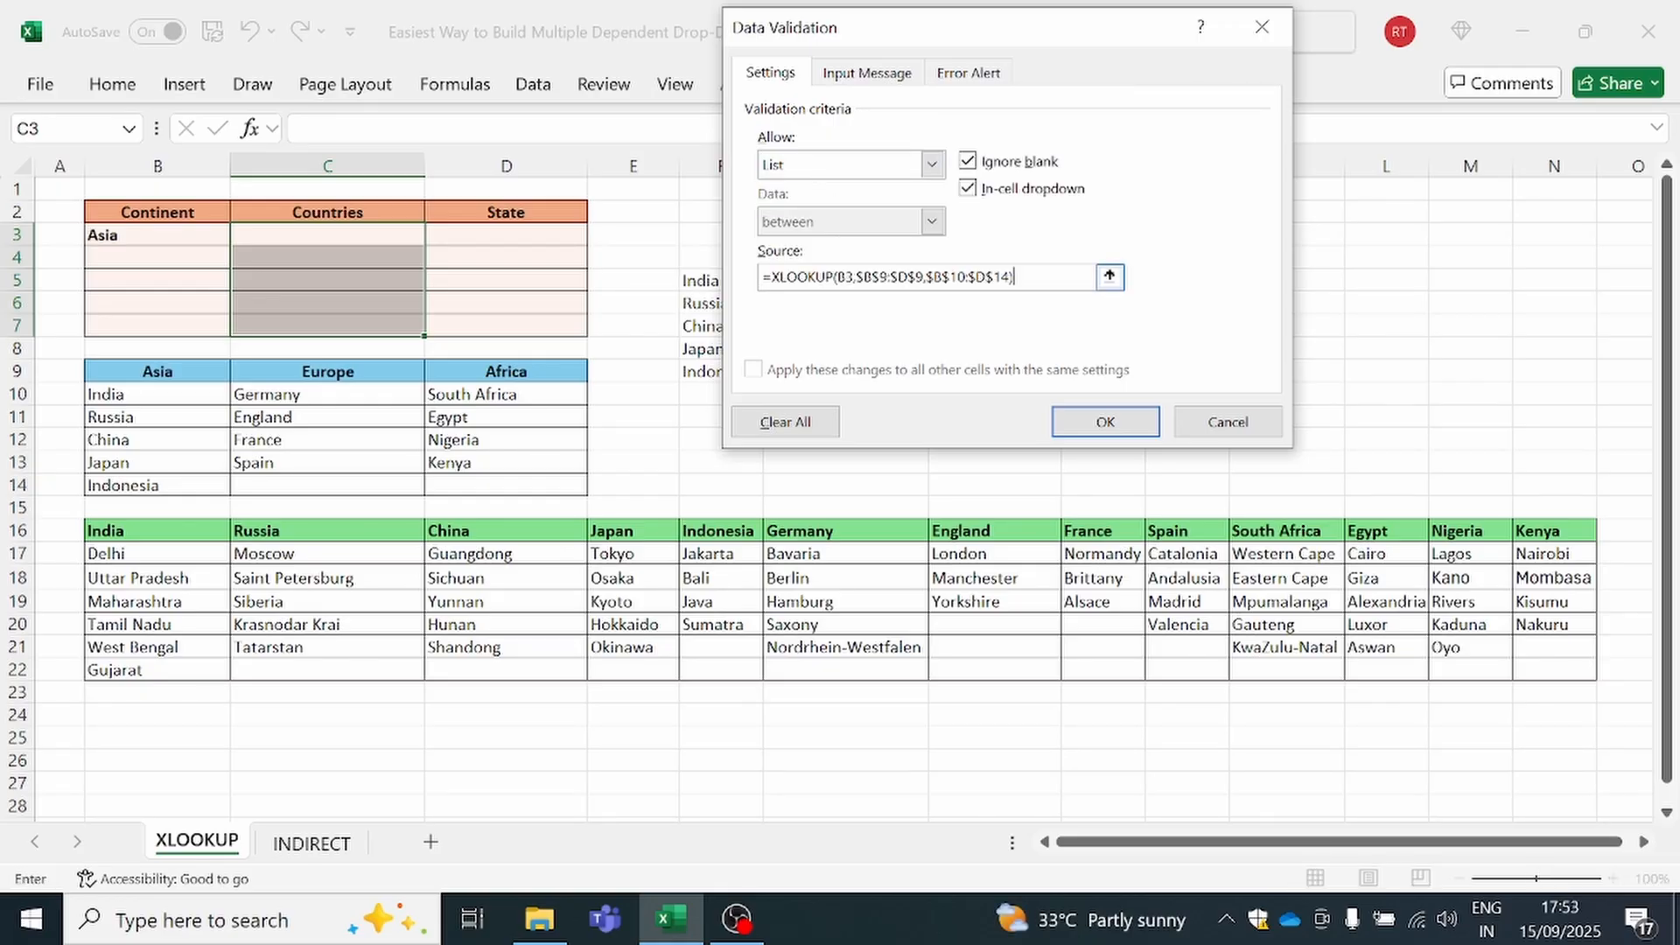
pyautogui.click(1101, 422)
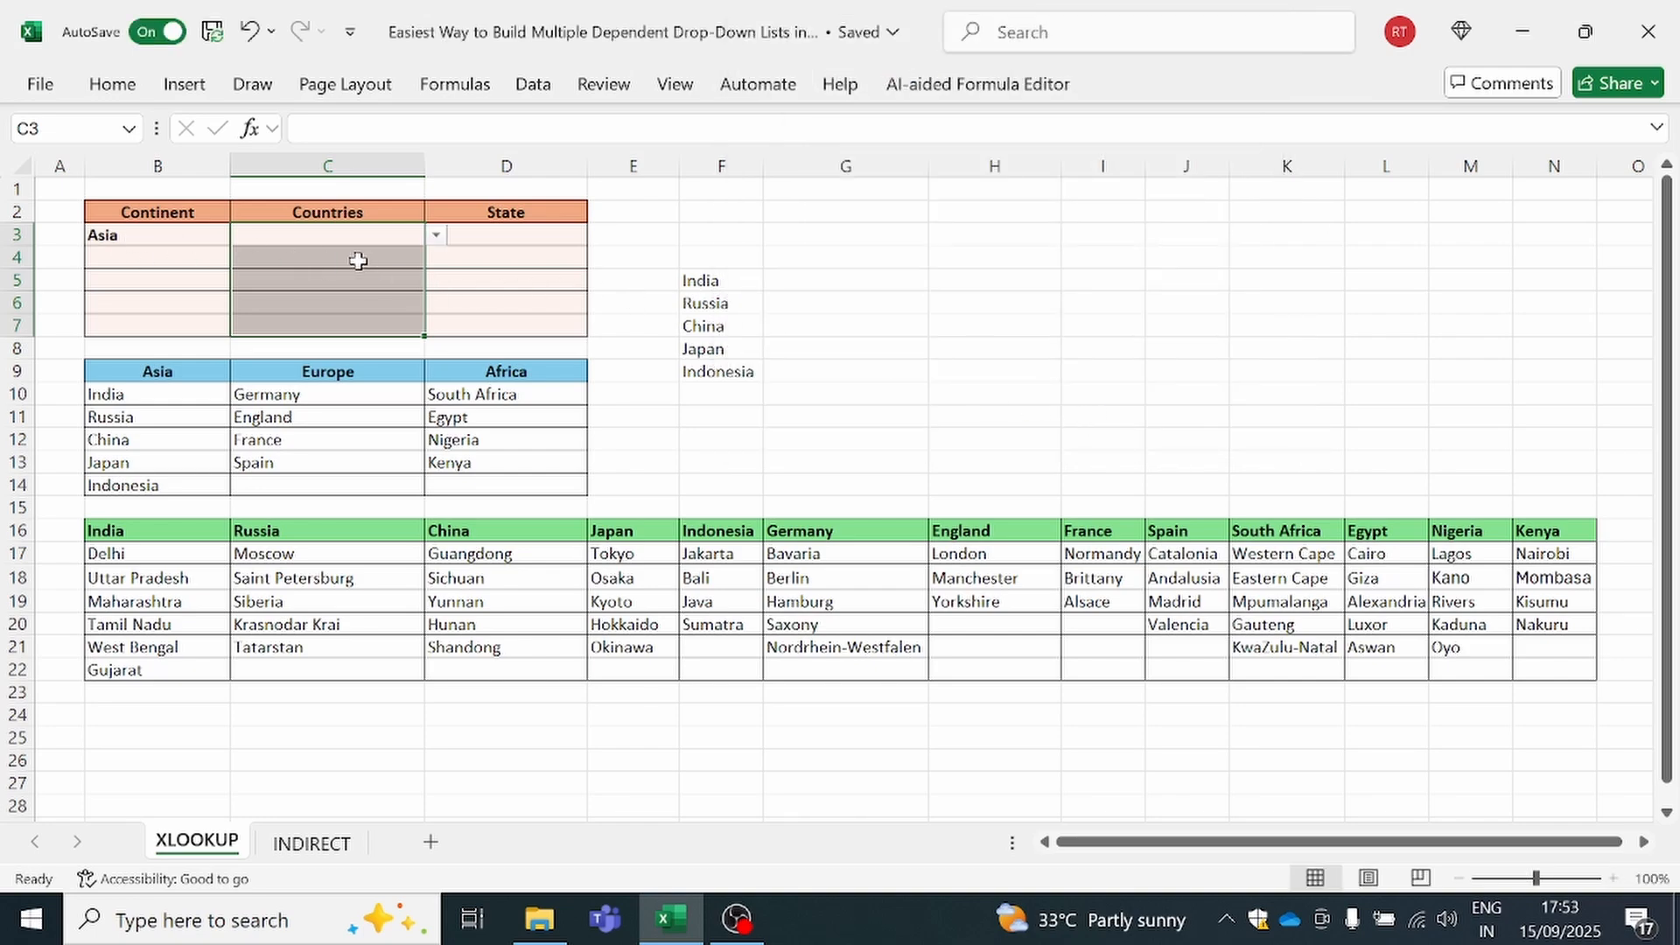
# Check the country list in C3, then pick Europe in B4 and open the dependent country list in C4
pyautogui.click(437, 234)
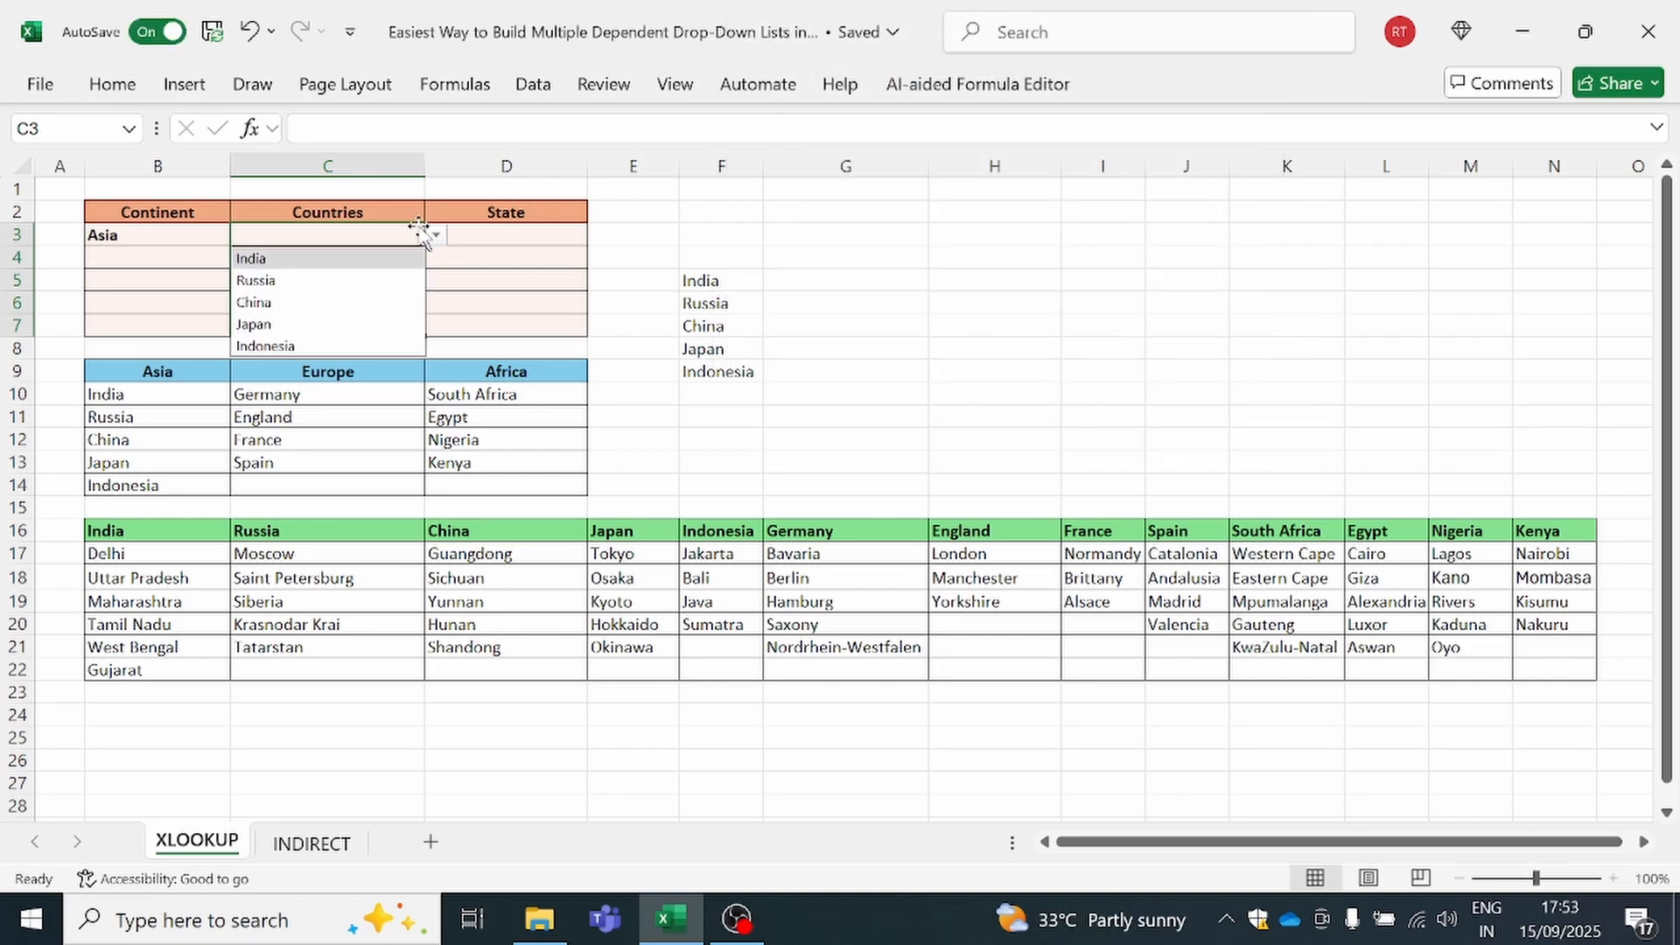
pyautogui.click(151, 260)
pyautogui.click(242, 258)
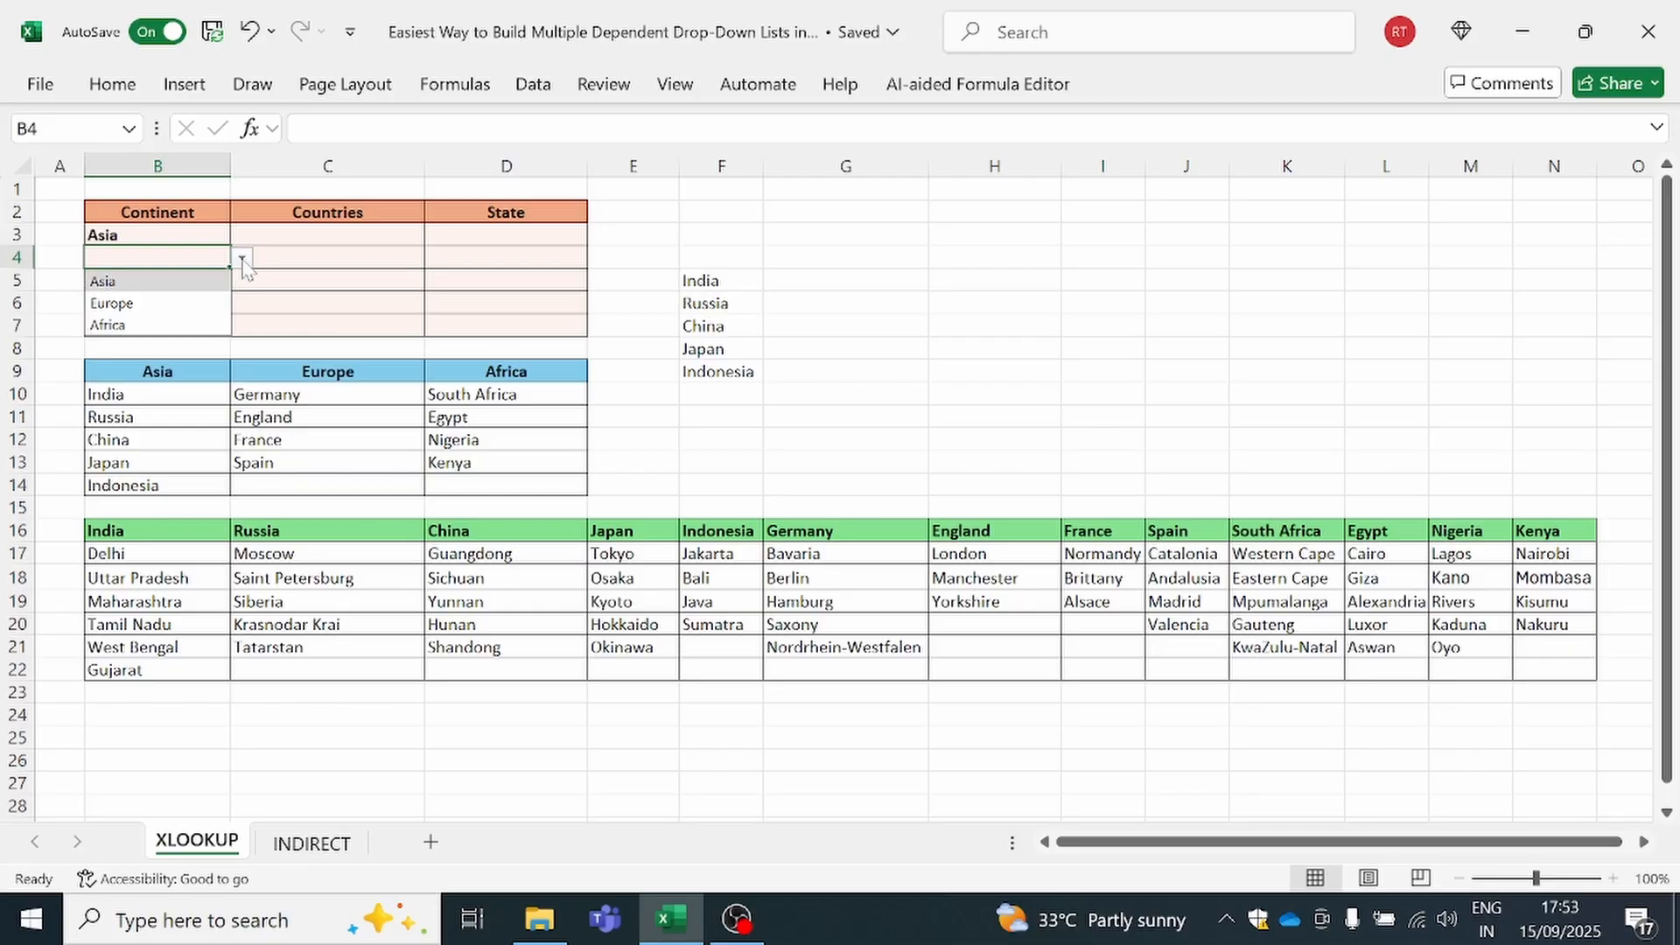
pyautogui.click(223, 297)
pyautogui.click(325, 255)
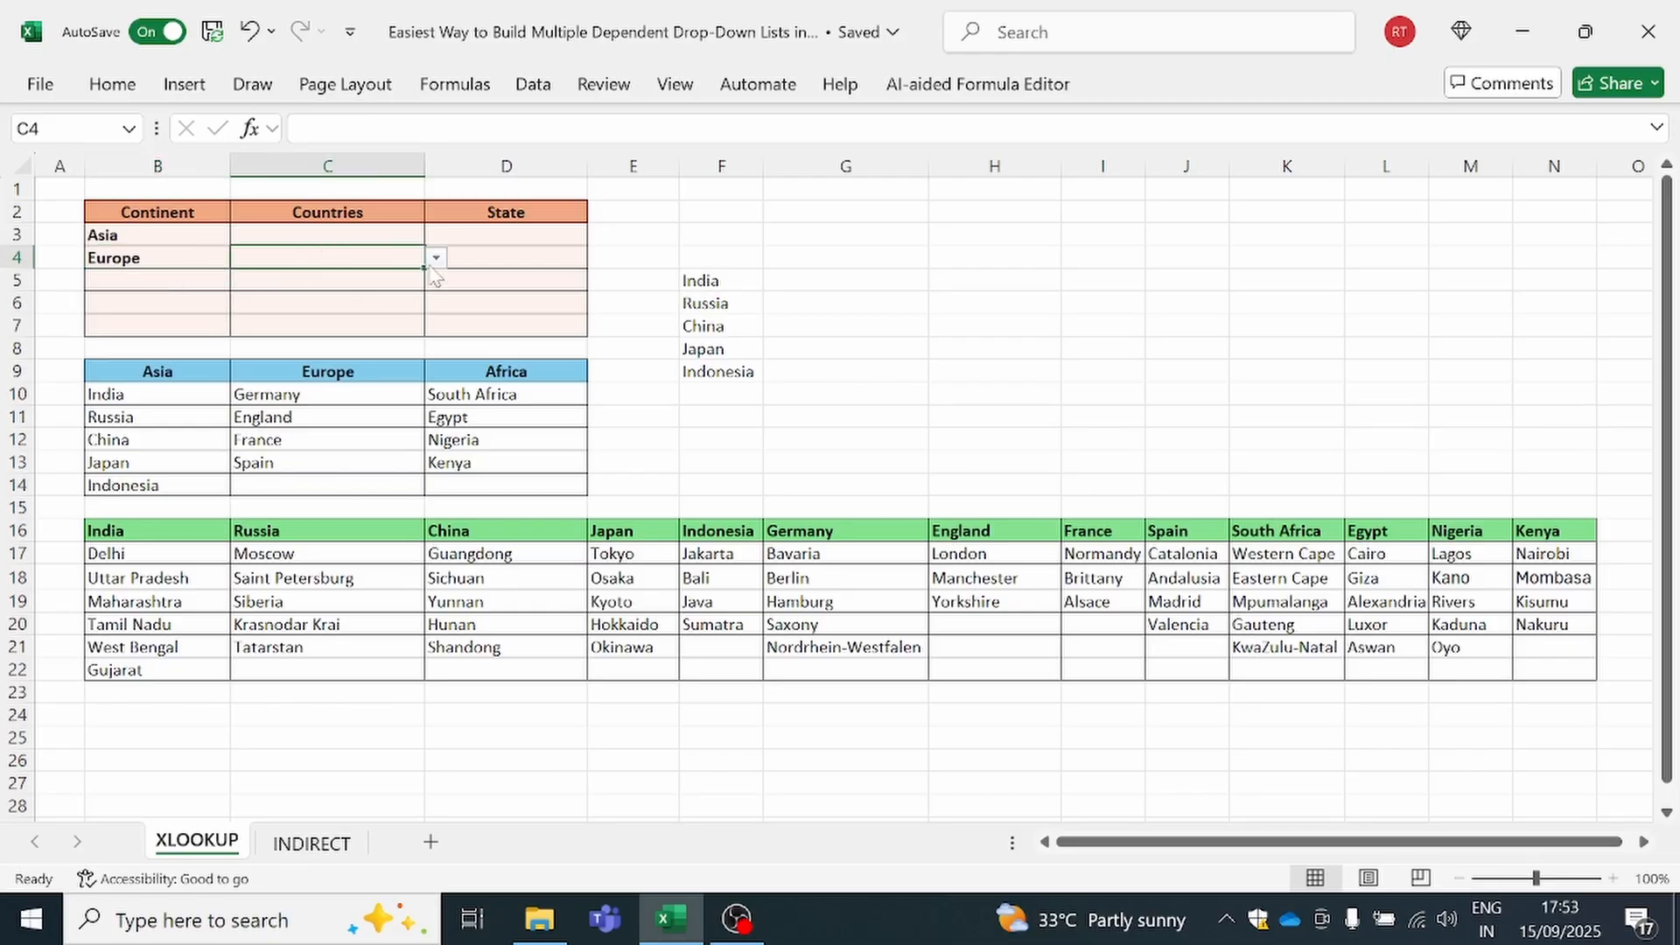
pyautogui.click(436, 258)
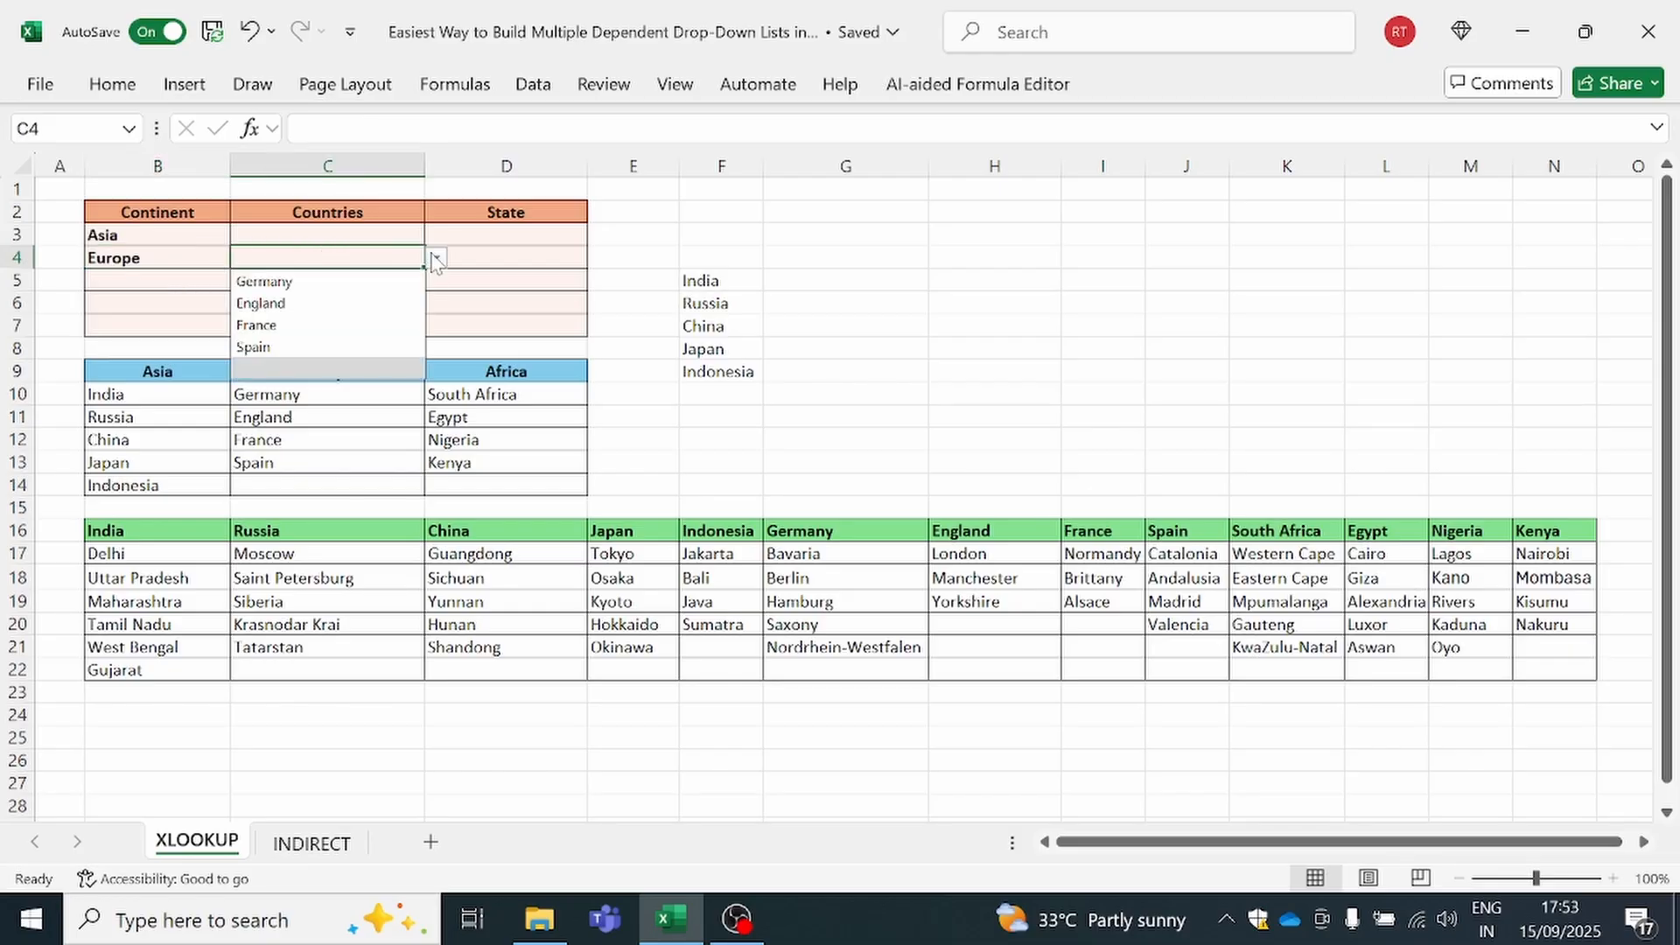
# Pick Africa as the continent in B5 and open the dependent country list in C5
pyautogui.click(156, 279)
pyautogui.click(242, 280)
pyautogui.click(163, 348)
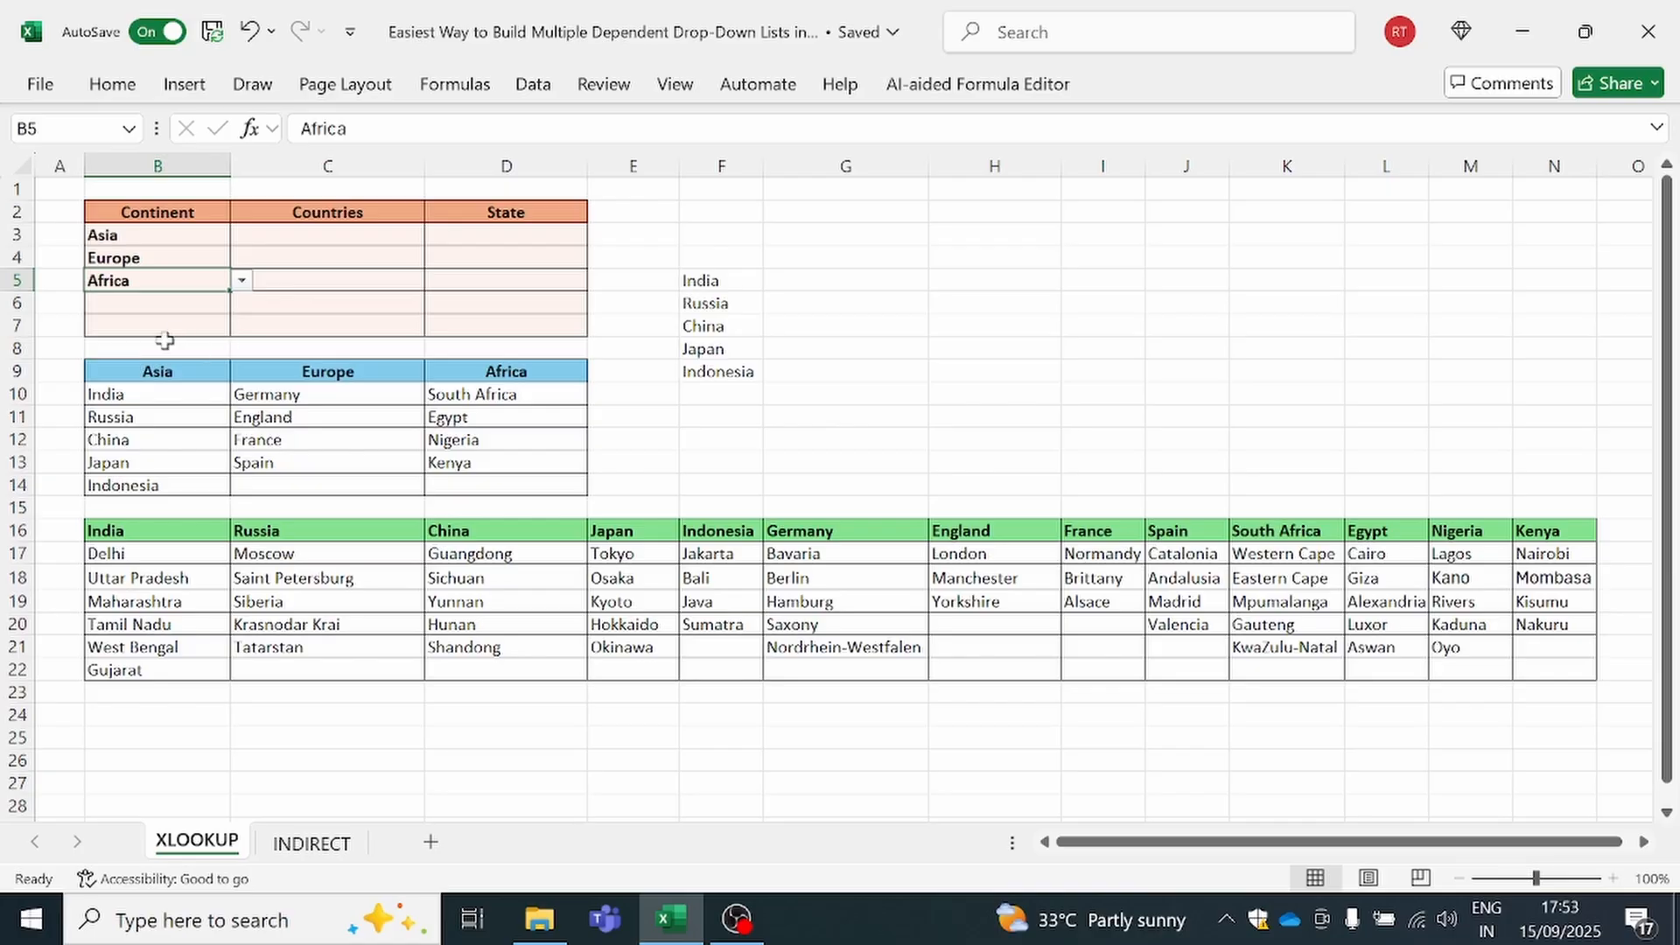
pyautogui.click(298, 281)
pyautogui.click(436, 281)
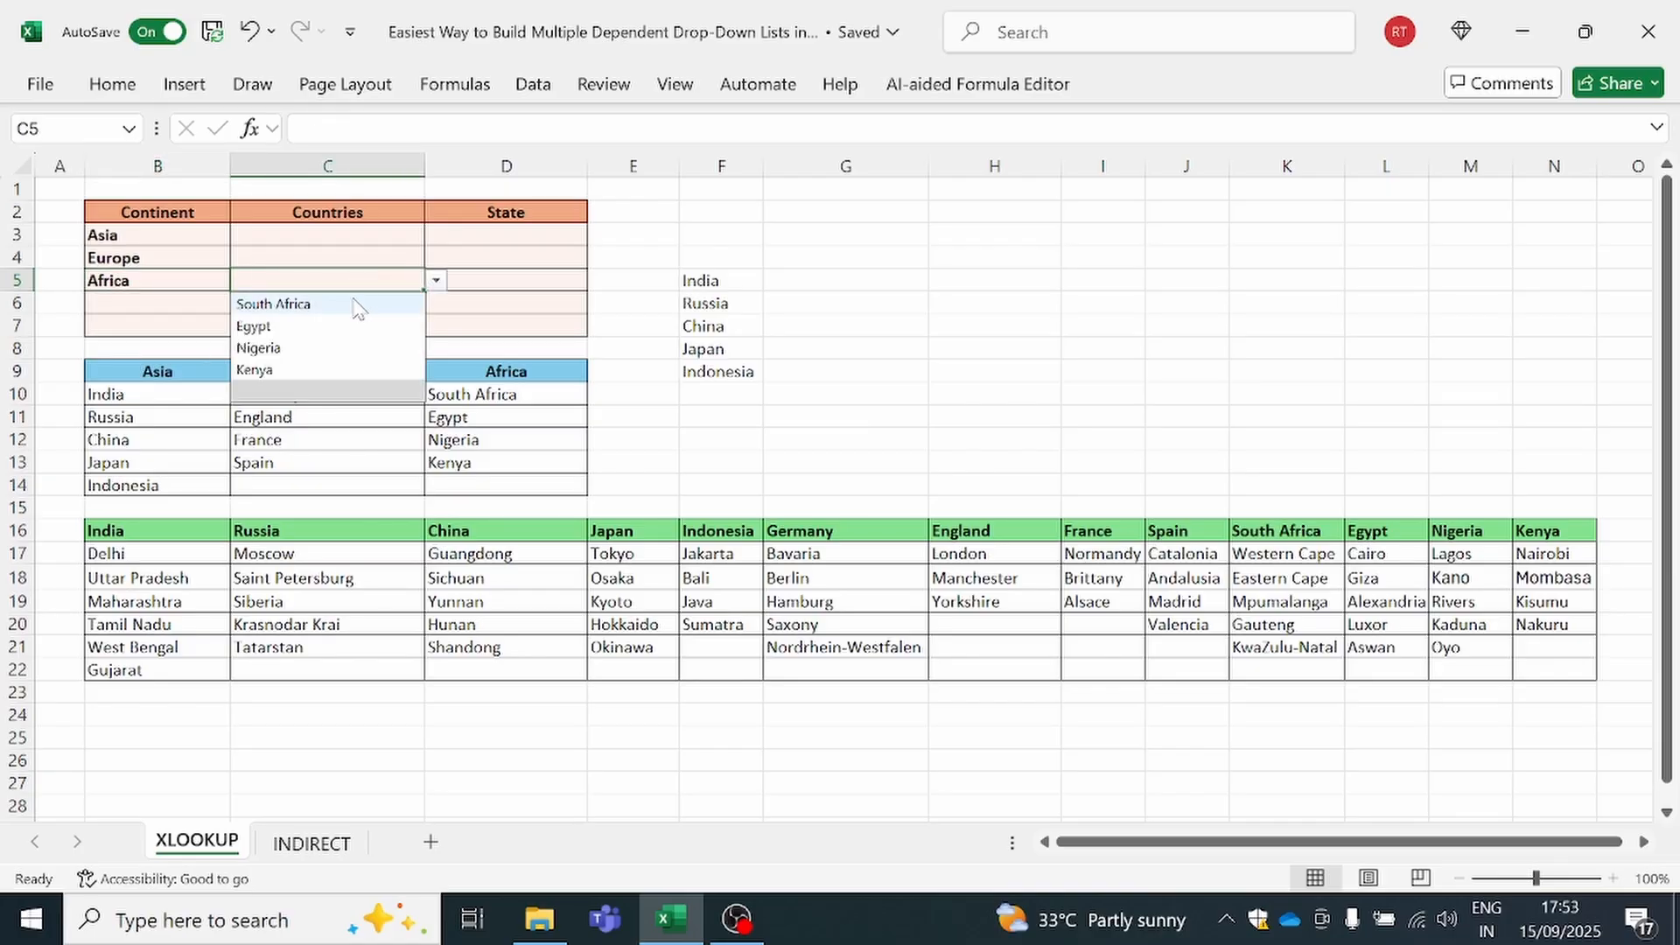
# Clear the test continents in B4:B6 and the helper XLOOKUP results in F4:F11
pyautogui.click(167, 329)
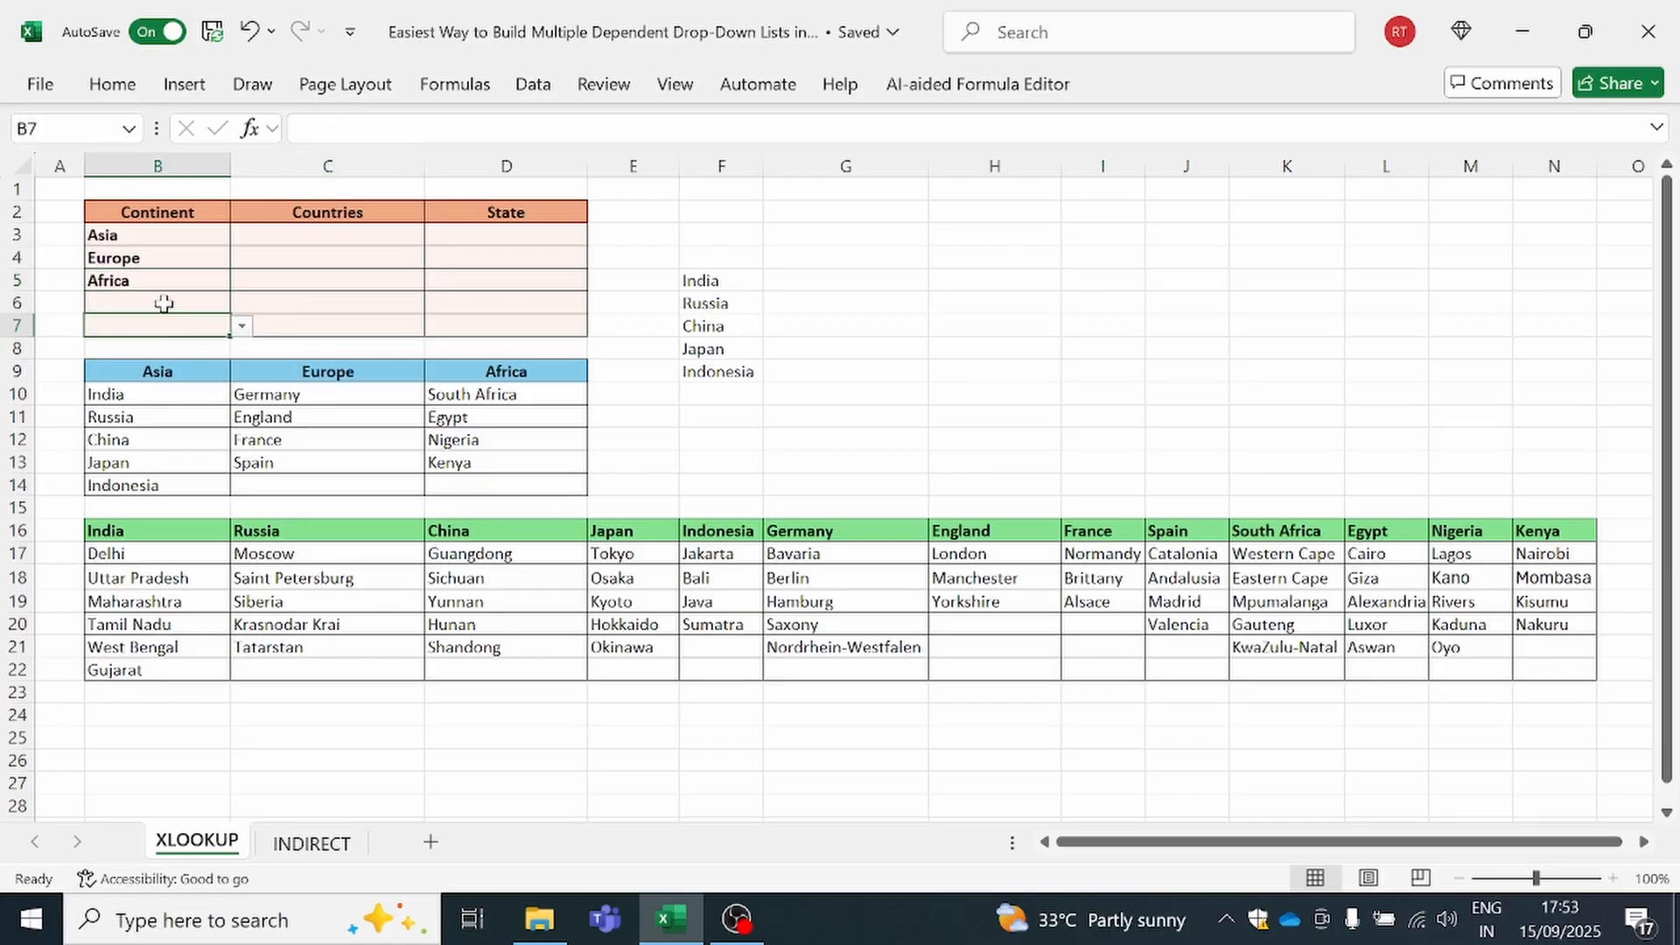
pyautogui.moveTo(166, 258); pyautogui.dragTo(168, 300)
pyautogui.press('Delete')
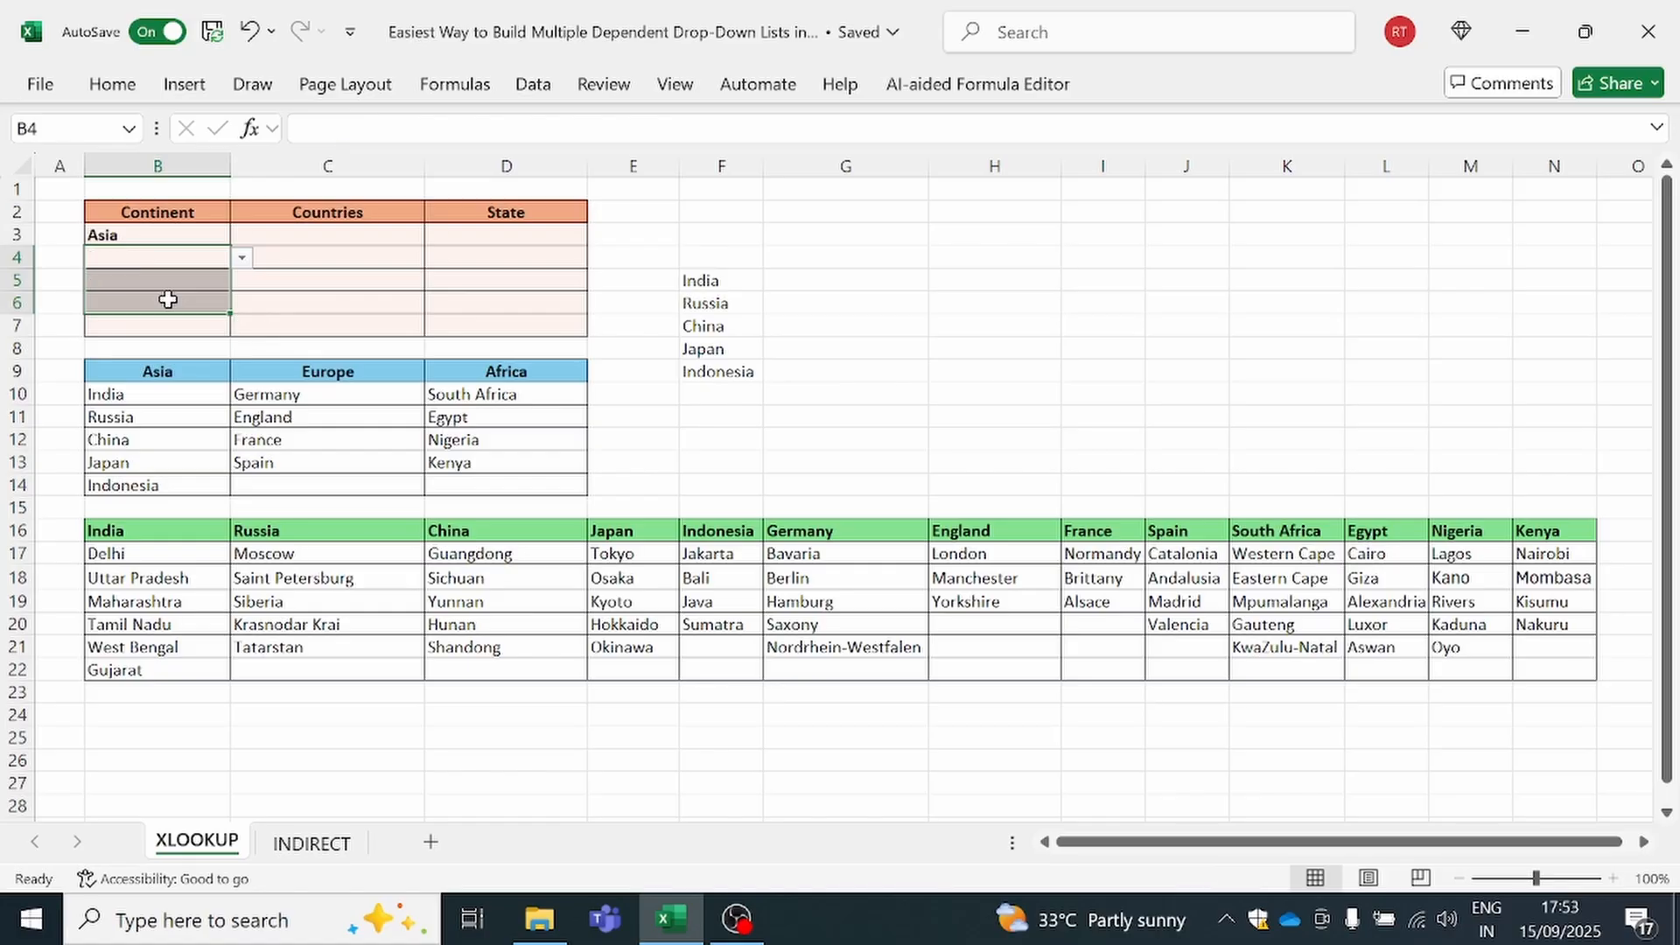
pyautogui.moveTo(709, 259); pyautogui.dragTo(708, 409)
pyautogui.press('Delete')
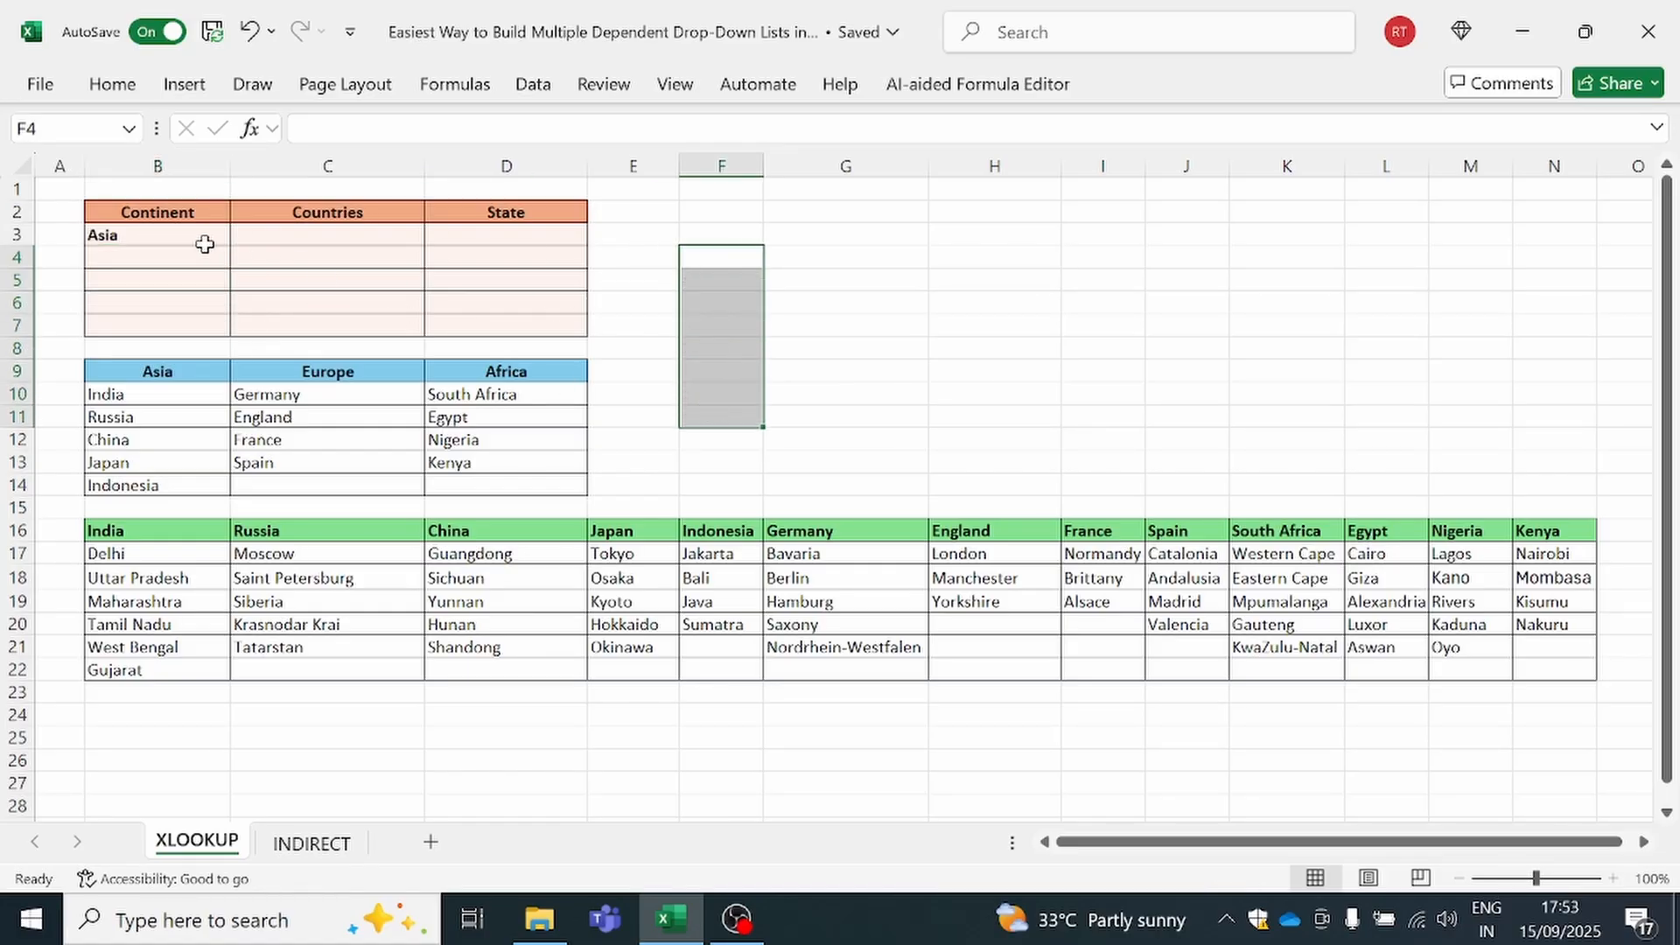
pyautogui.click(154, 235)
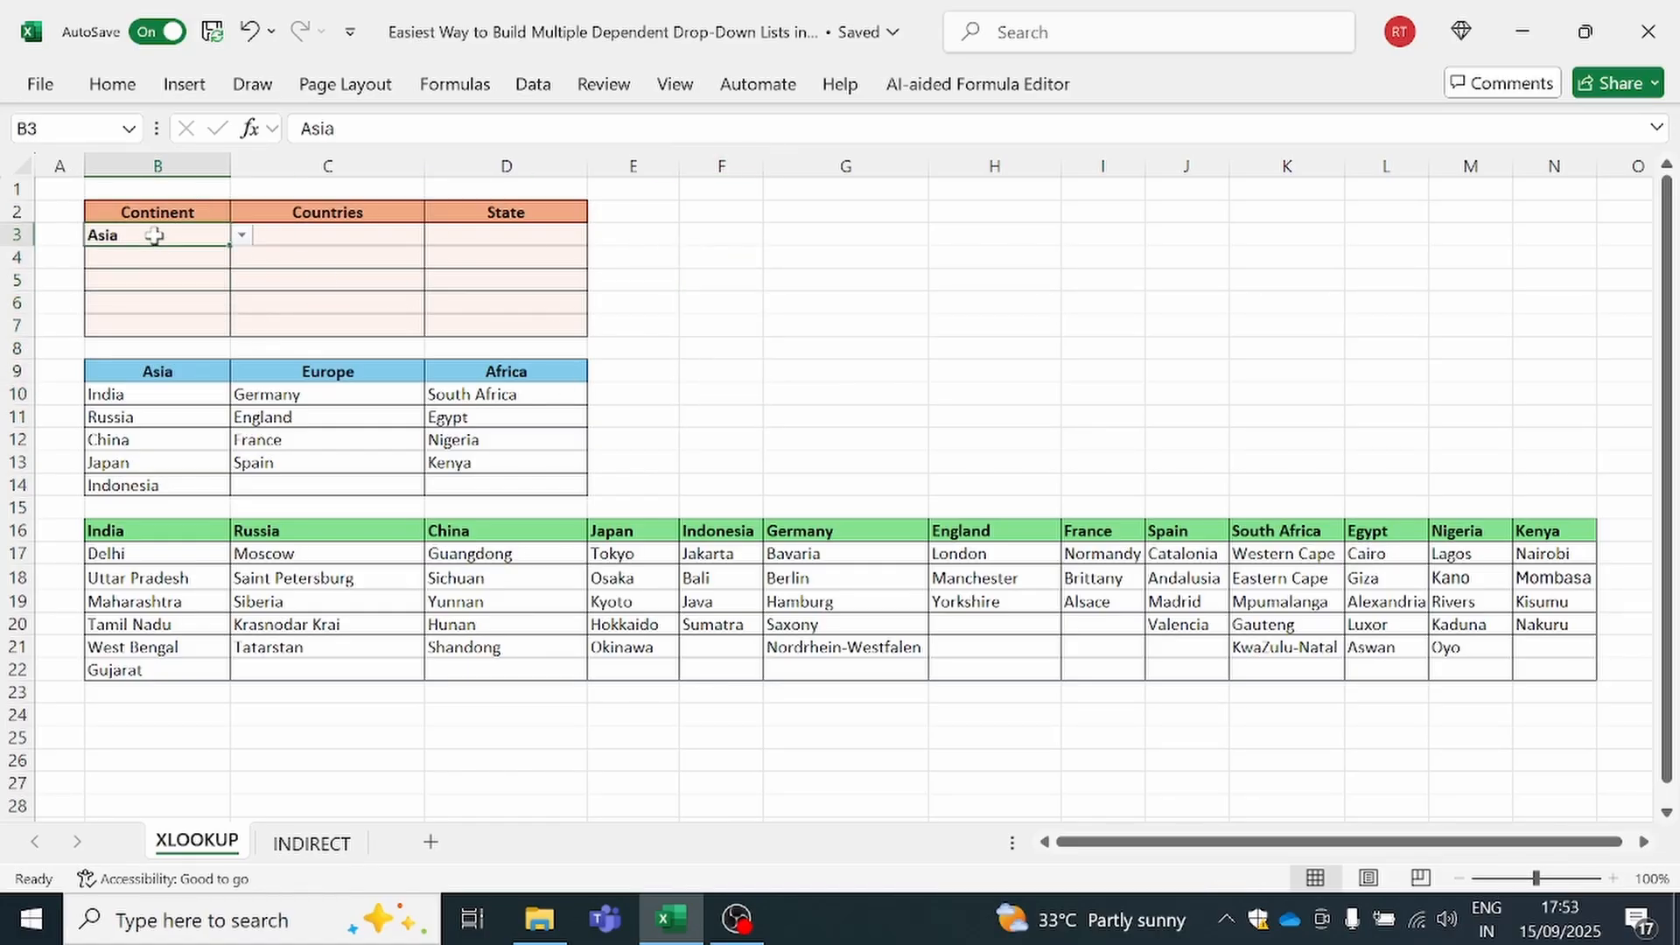
pyautogui.click(301, 229)
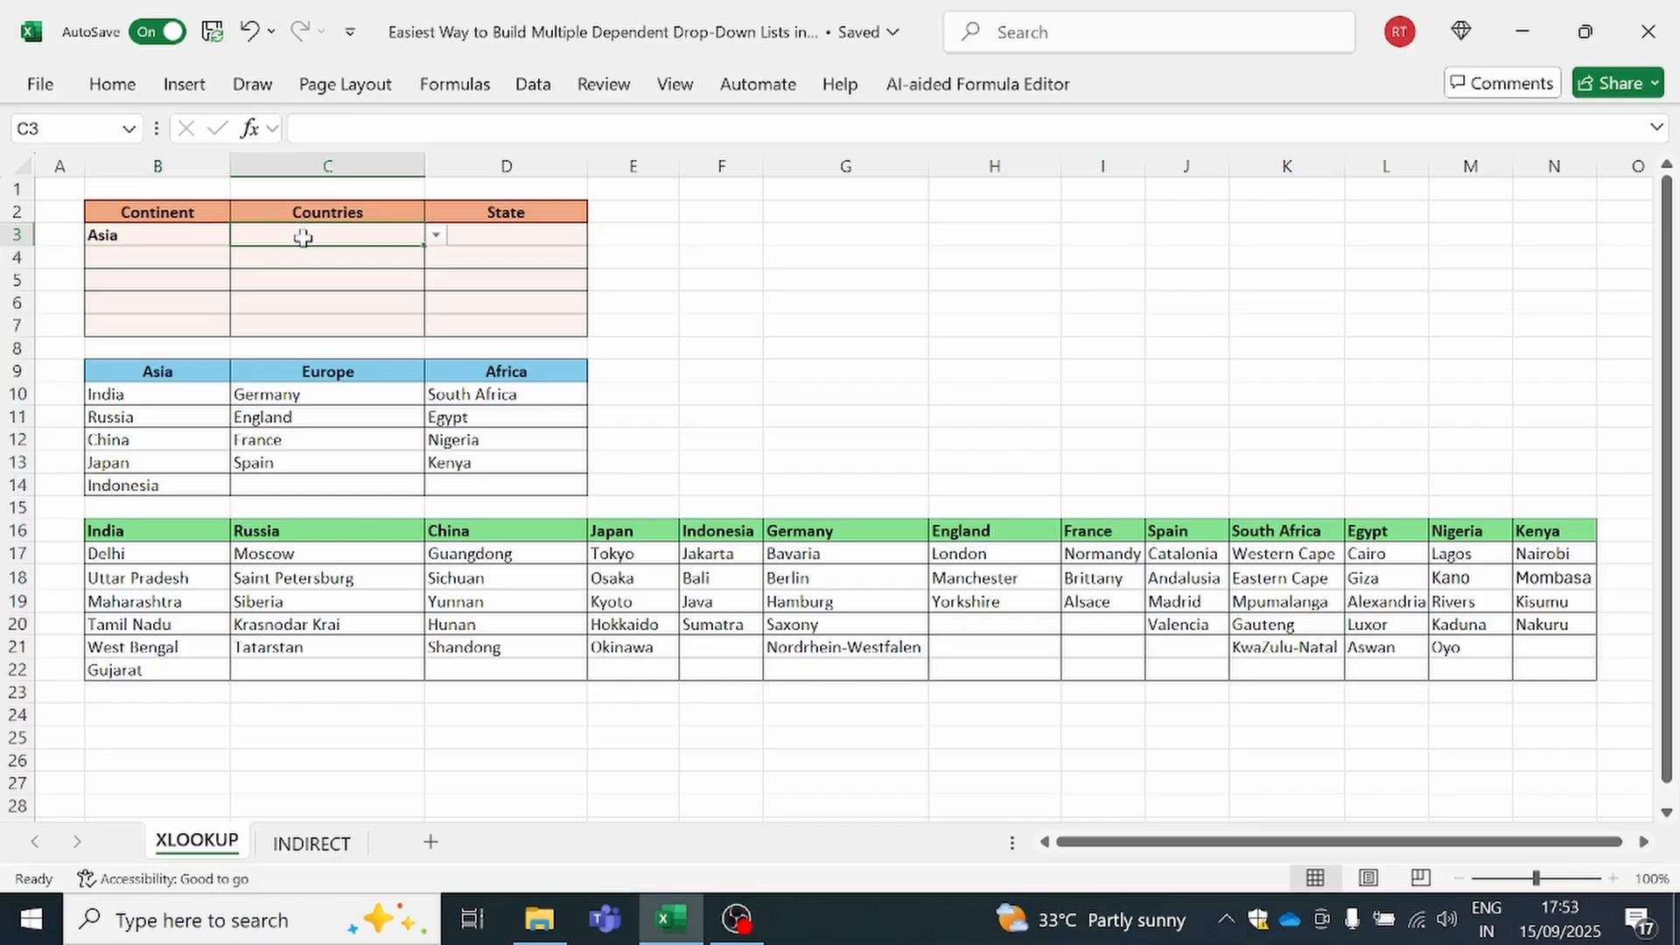
pyautogui.click(478, 235)
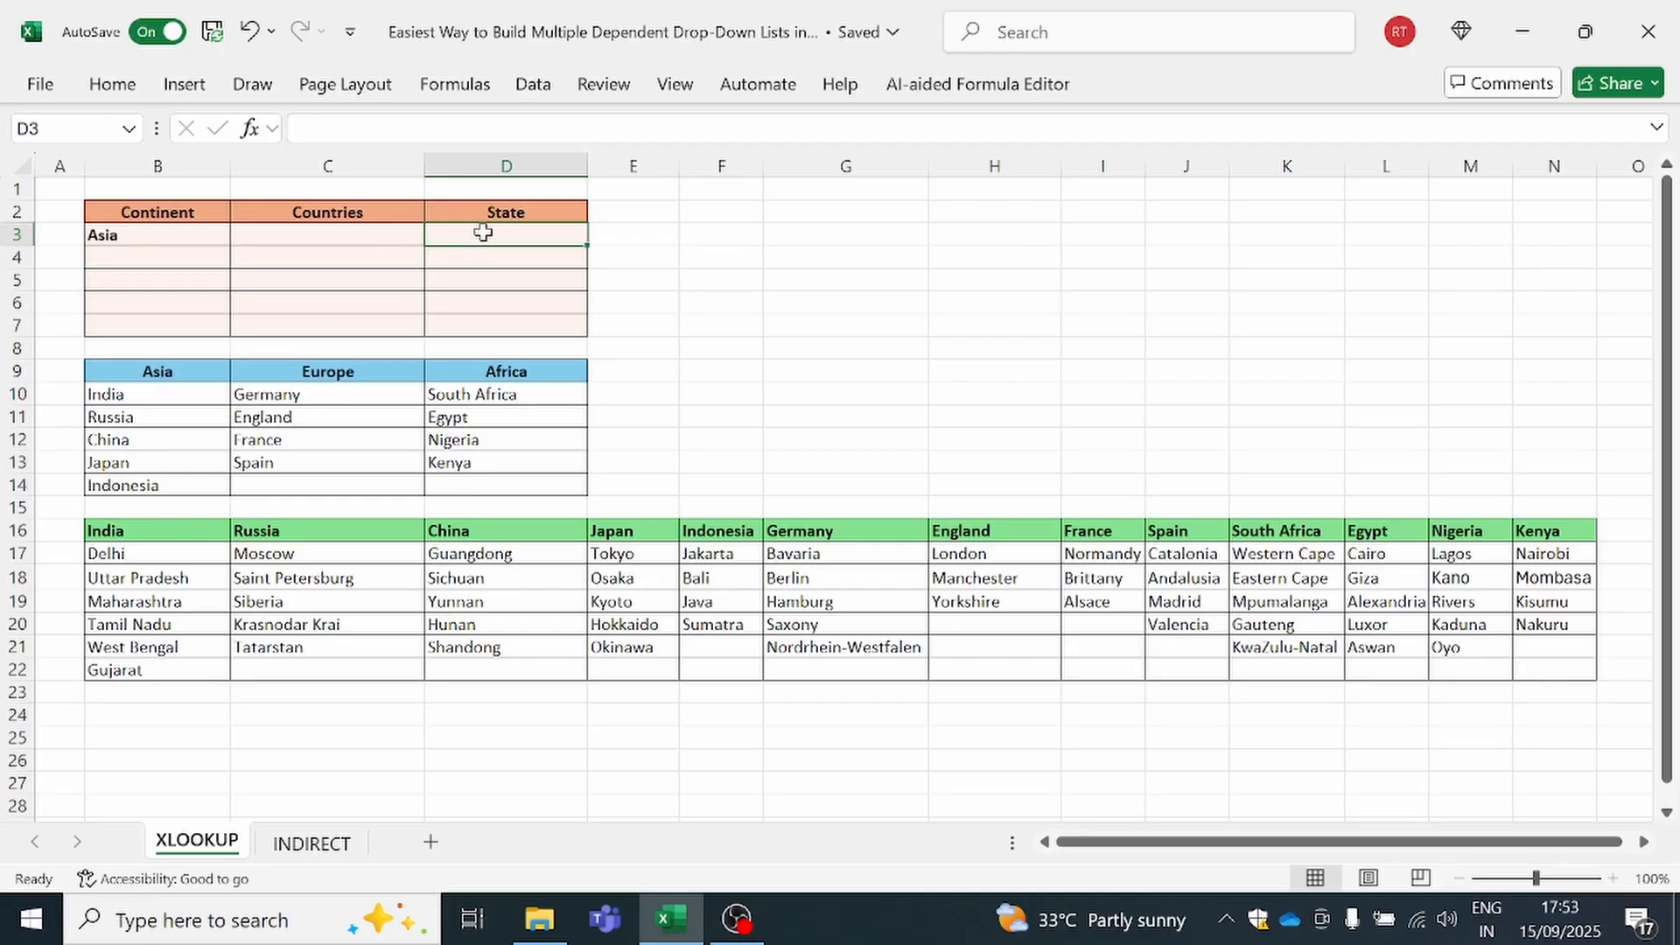
# Begin an XLOOKUP formula in the empty cell F5 with the country cell C3 as the lookup value
pyautogui.click(738, 286)
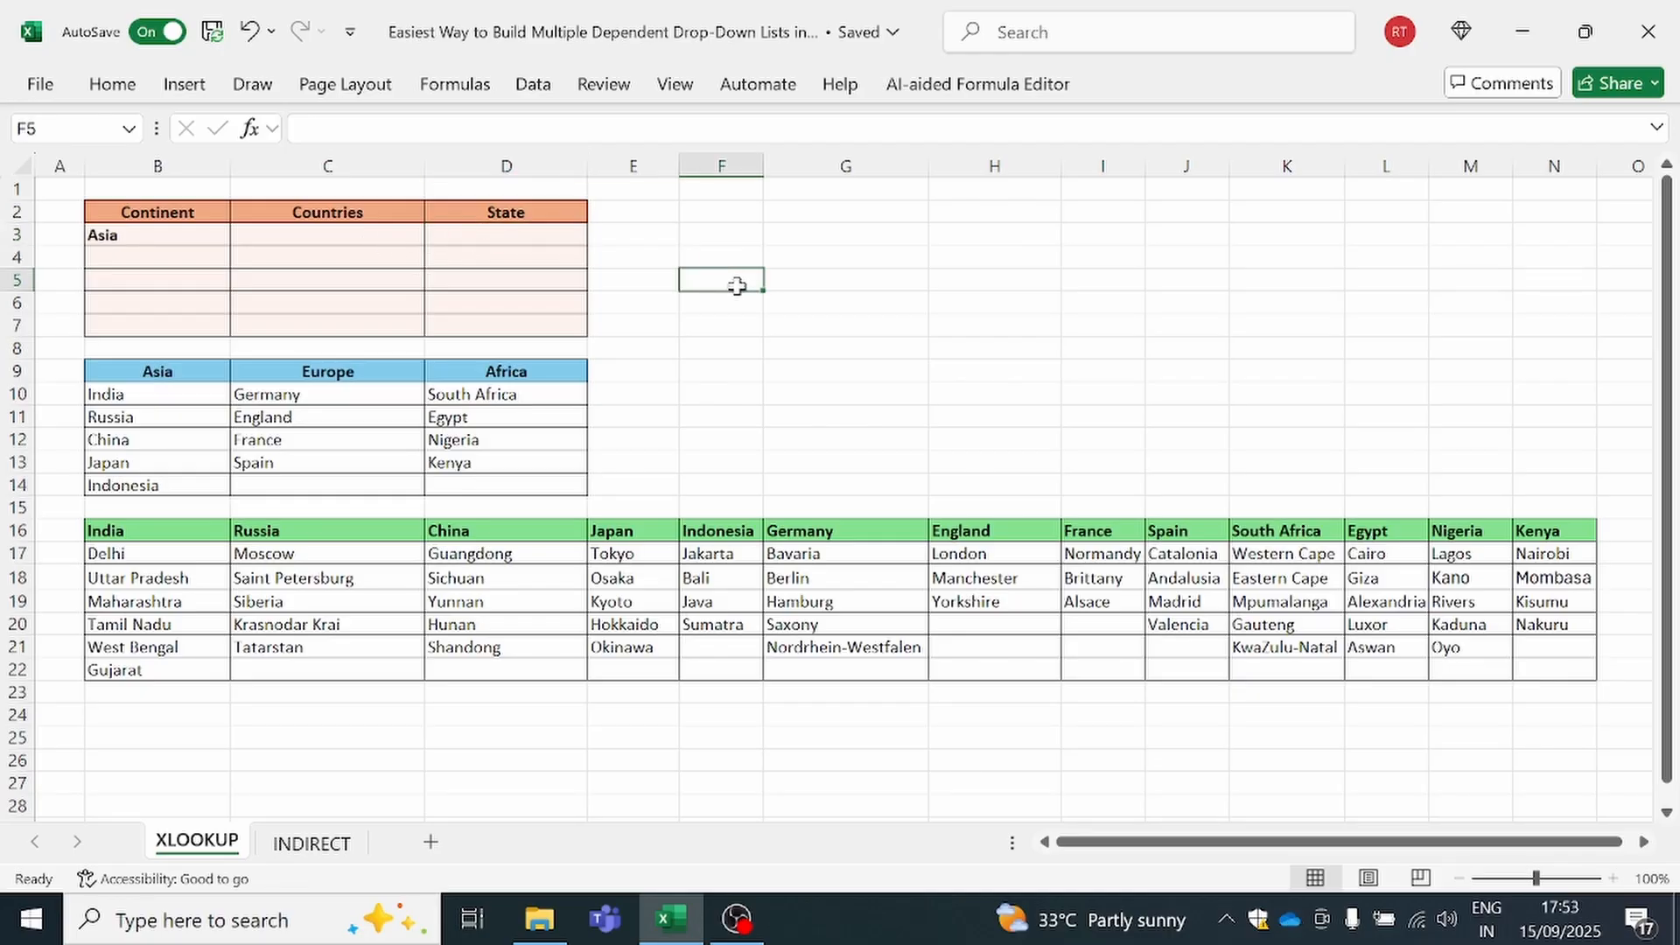
pyautogui.write('=xll')
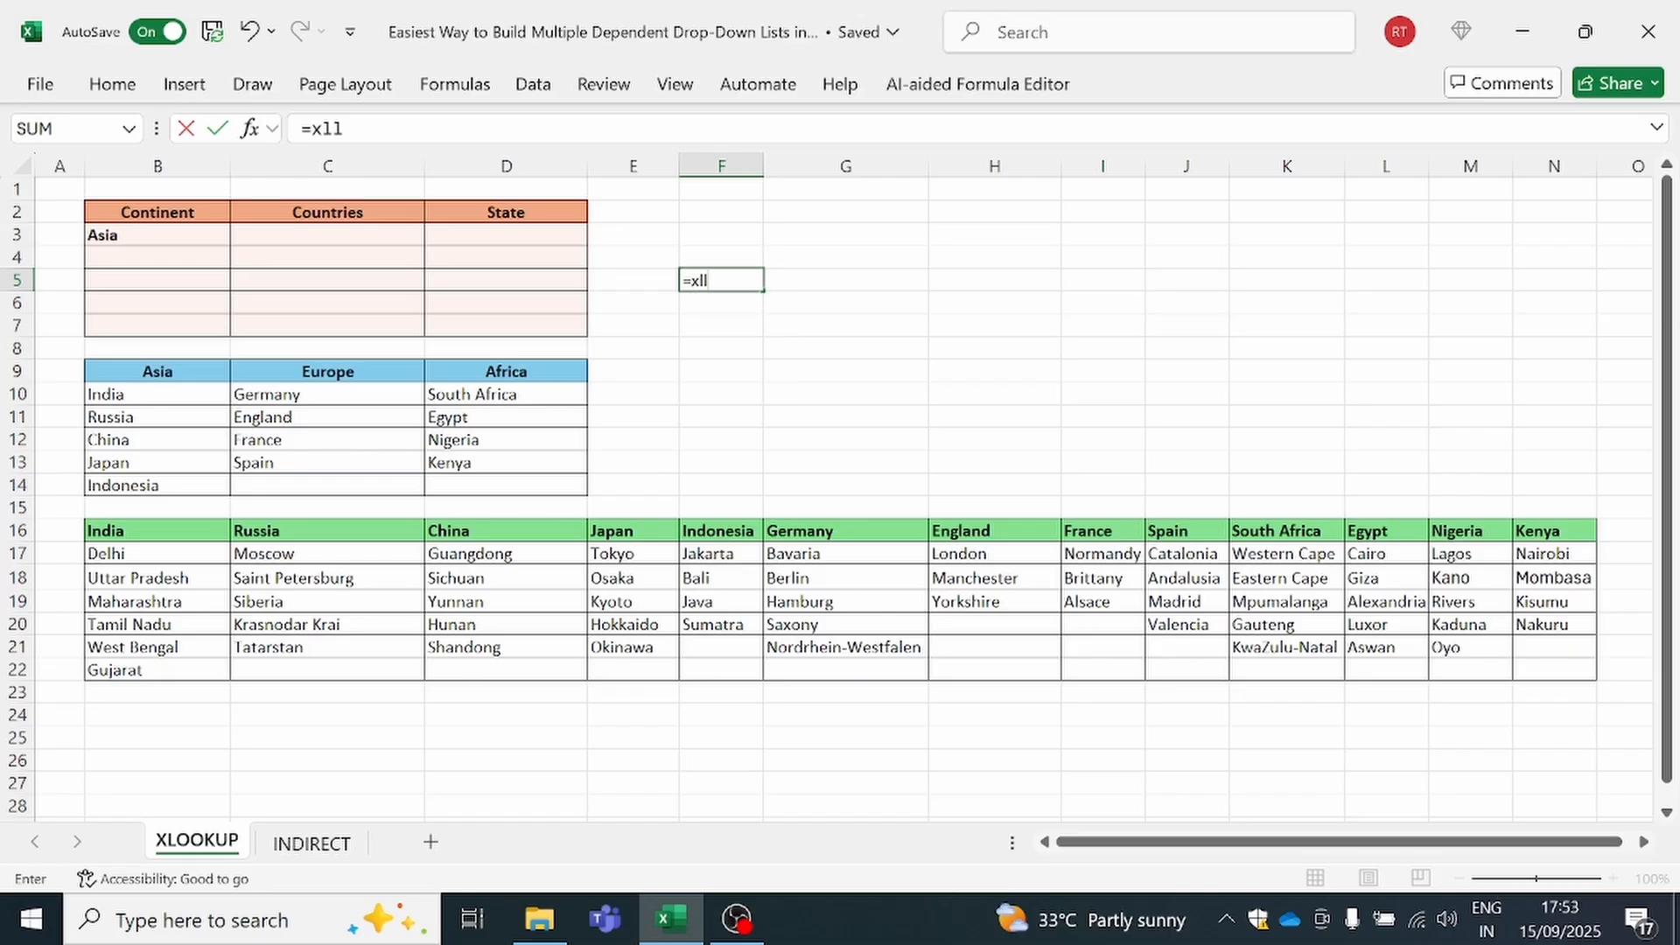
pyautogui.press('BackSpace')
pyautogui.press('Tab')
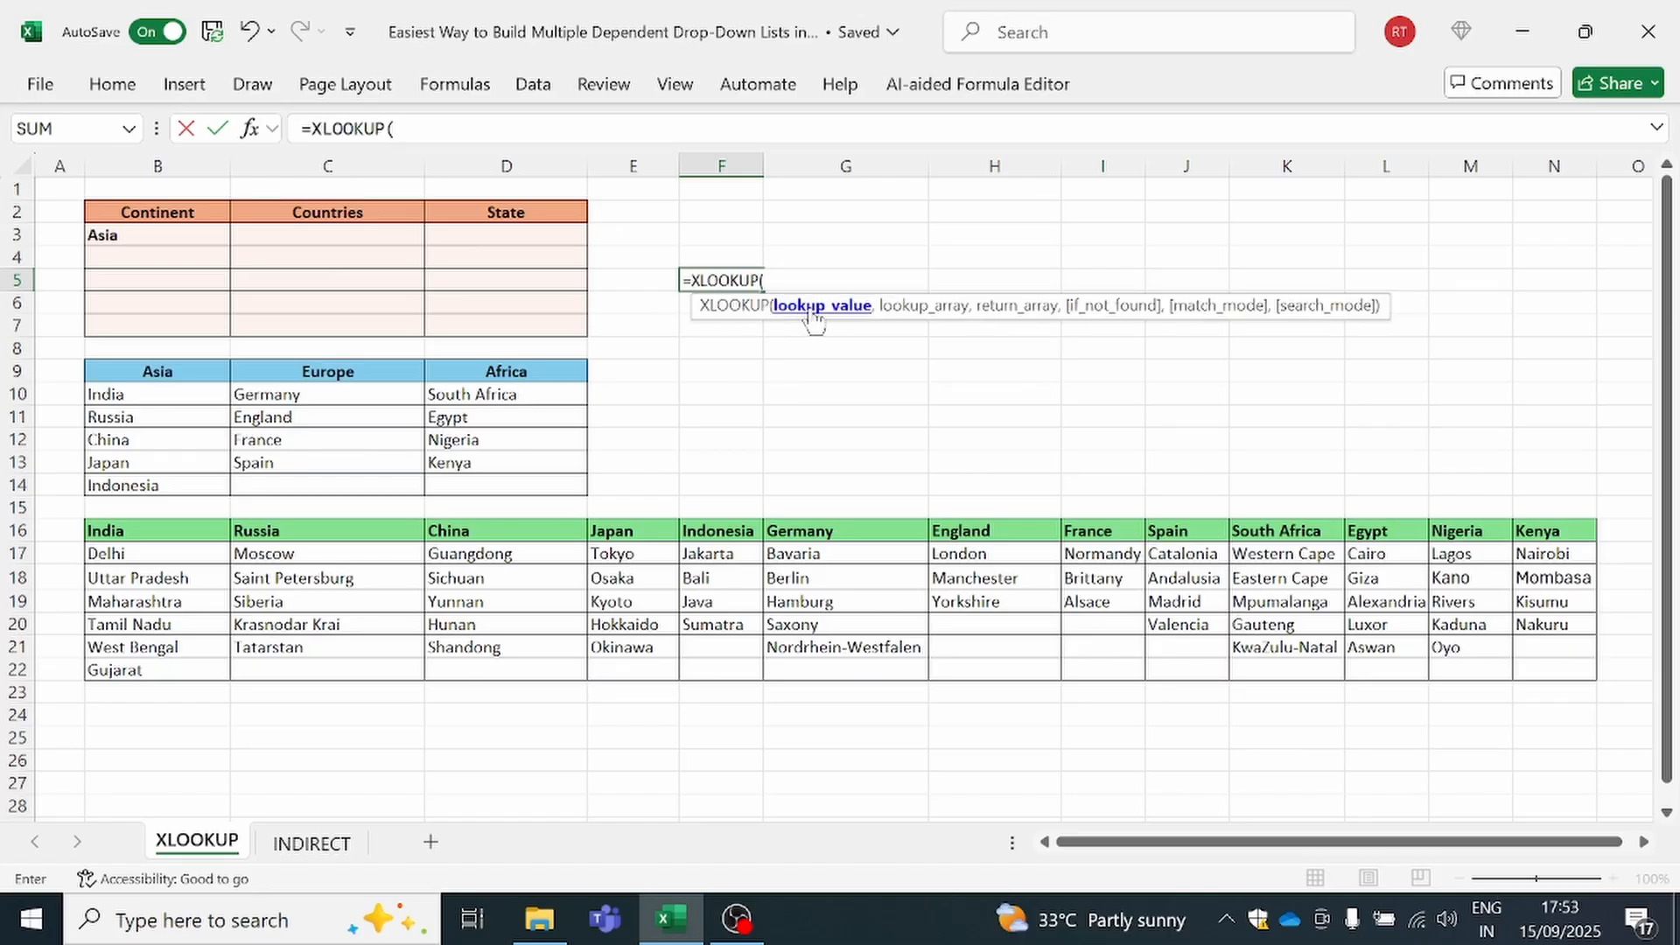
pyautogui.click(350, 237)
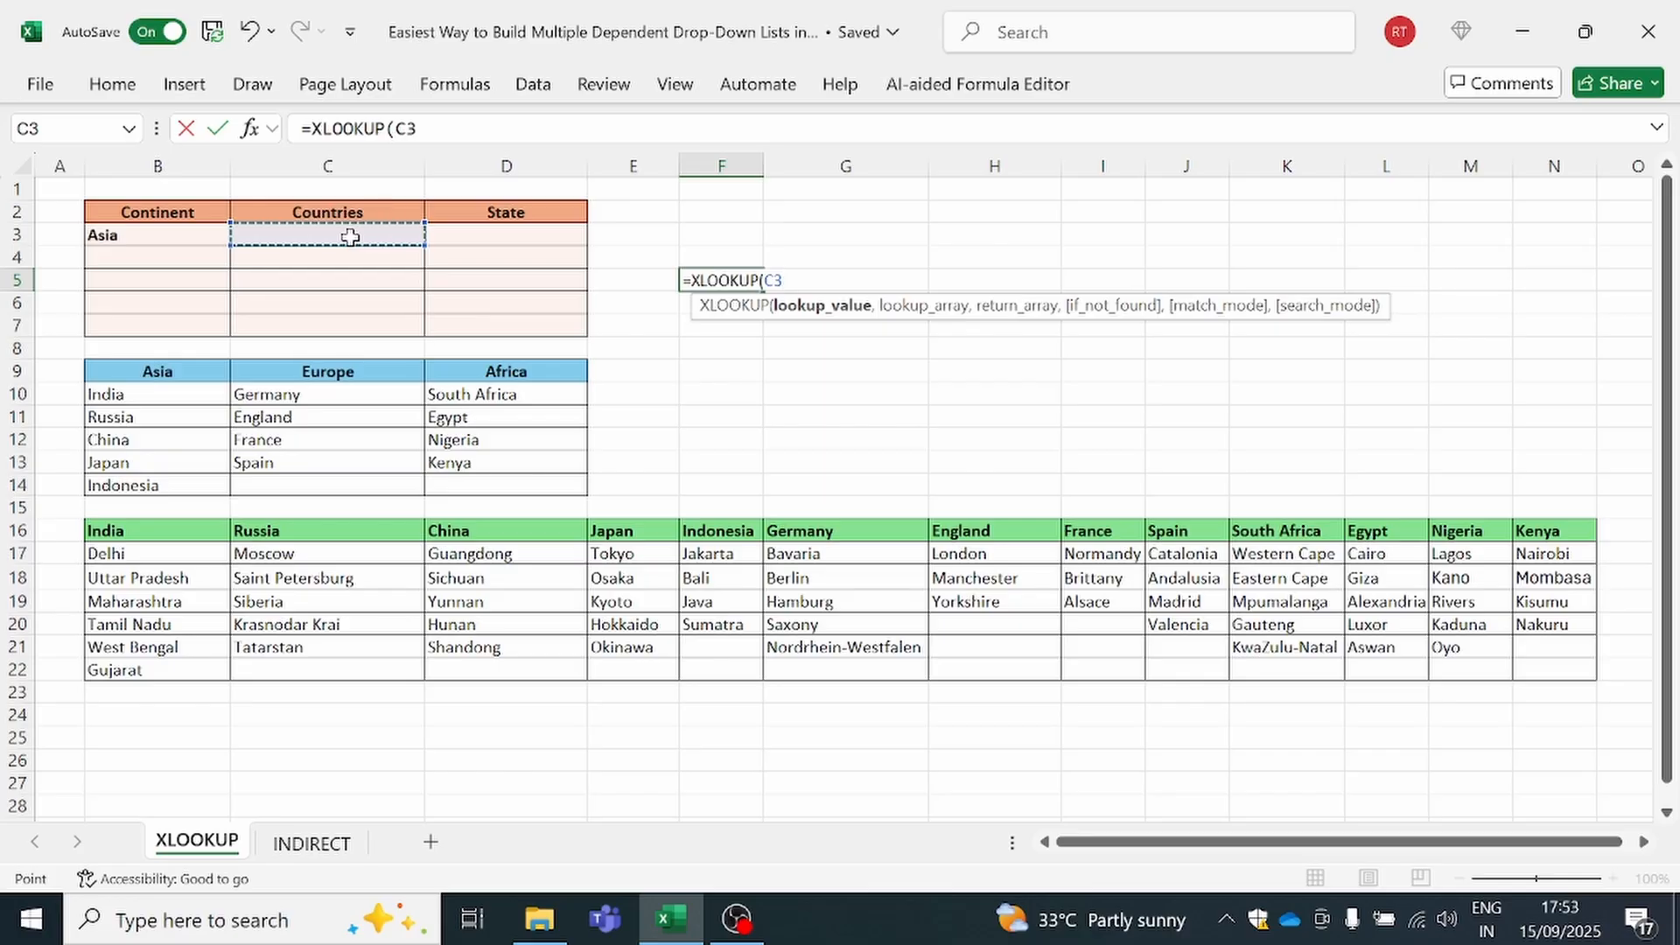
pyautogui.write(',')
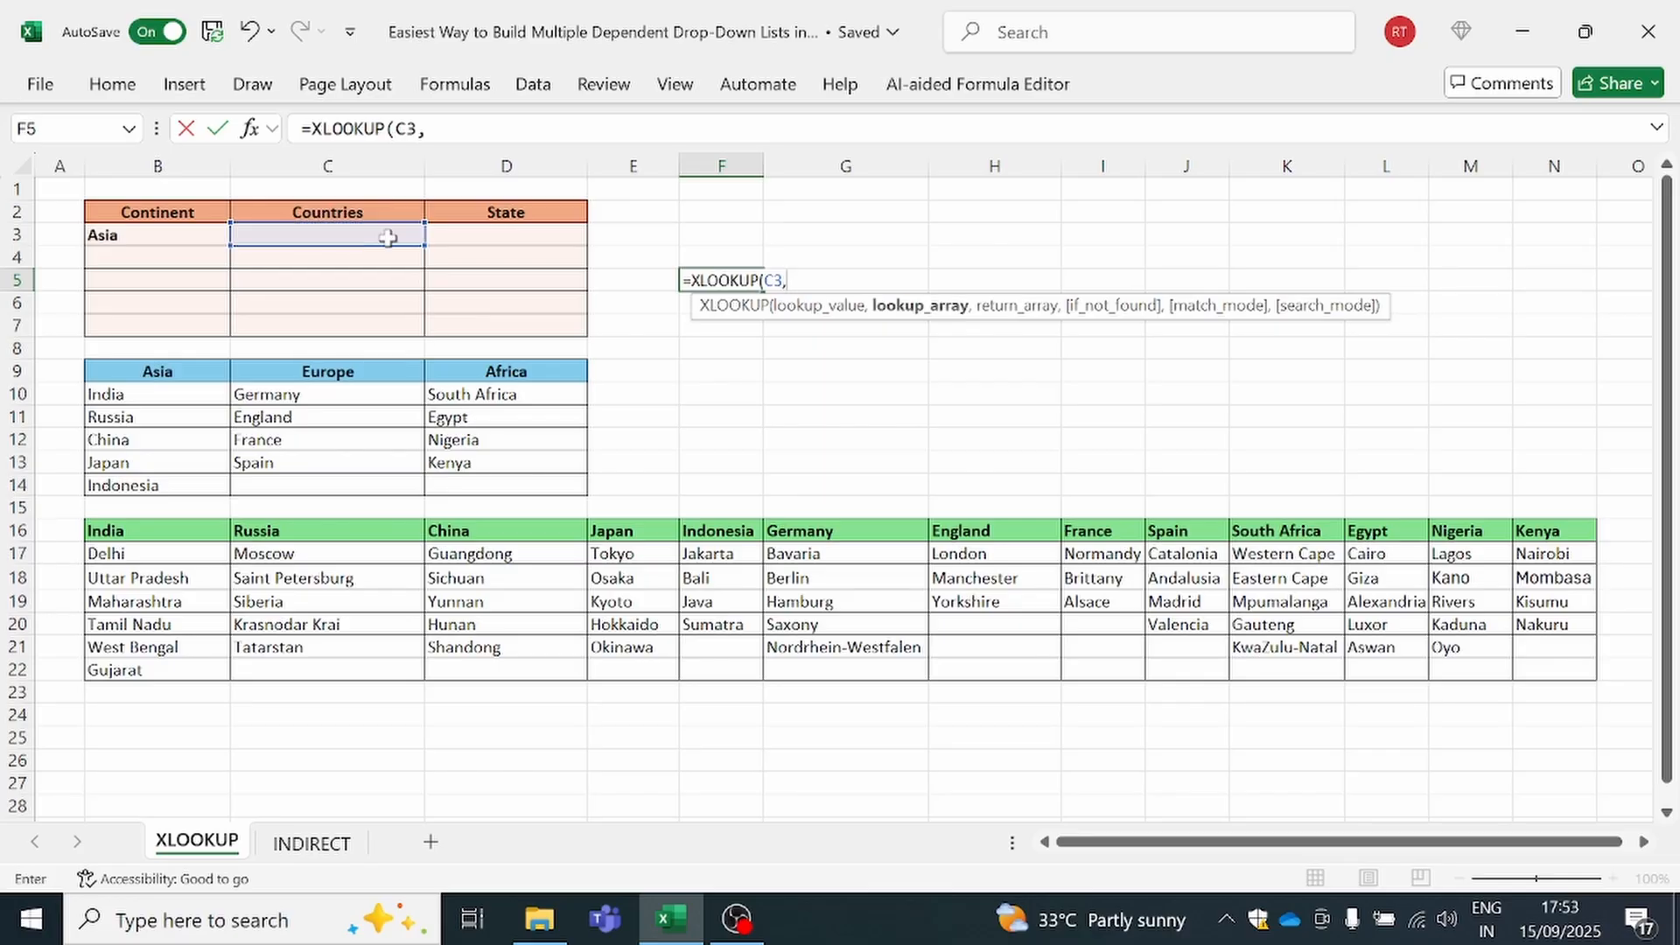
# Complete the XLOOKUP with the absolute lookup array $B$16:$N$16 and return array $B$17:$N$22
pyautogui.moveTo(172, 532); pyautogui.dragTo(1542, 536)
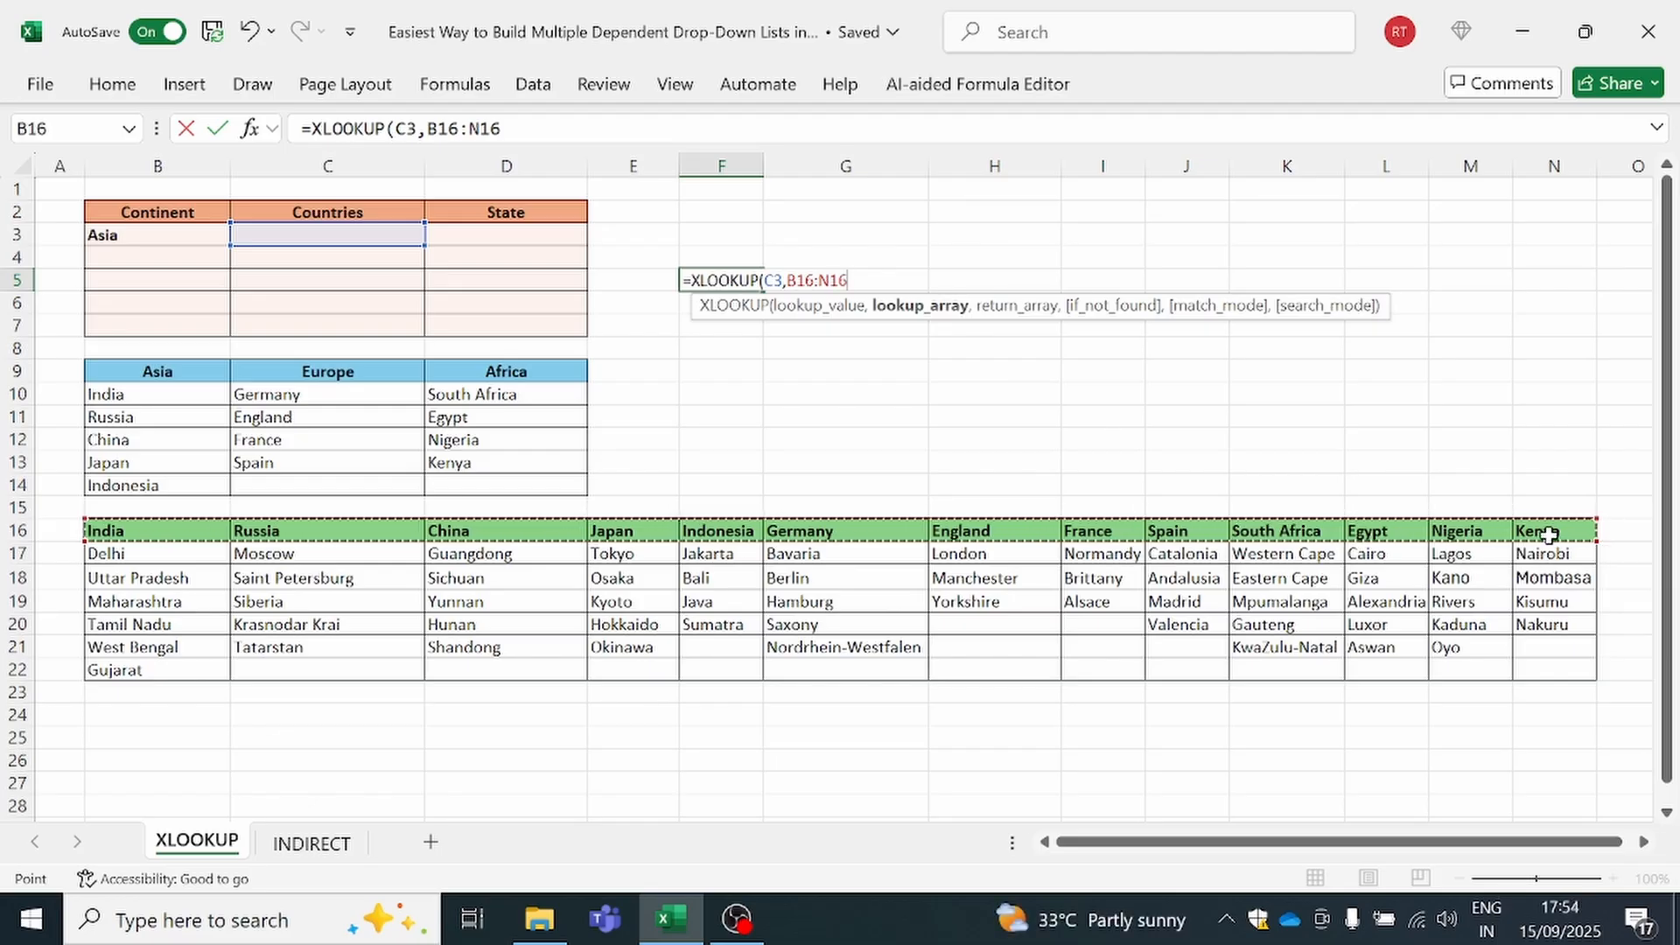
pyautogui.press('F4')
pyautogui.write(',')
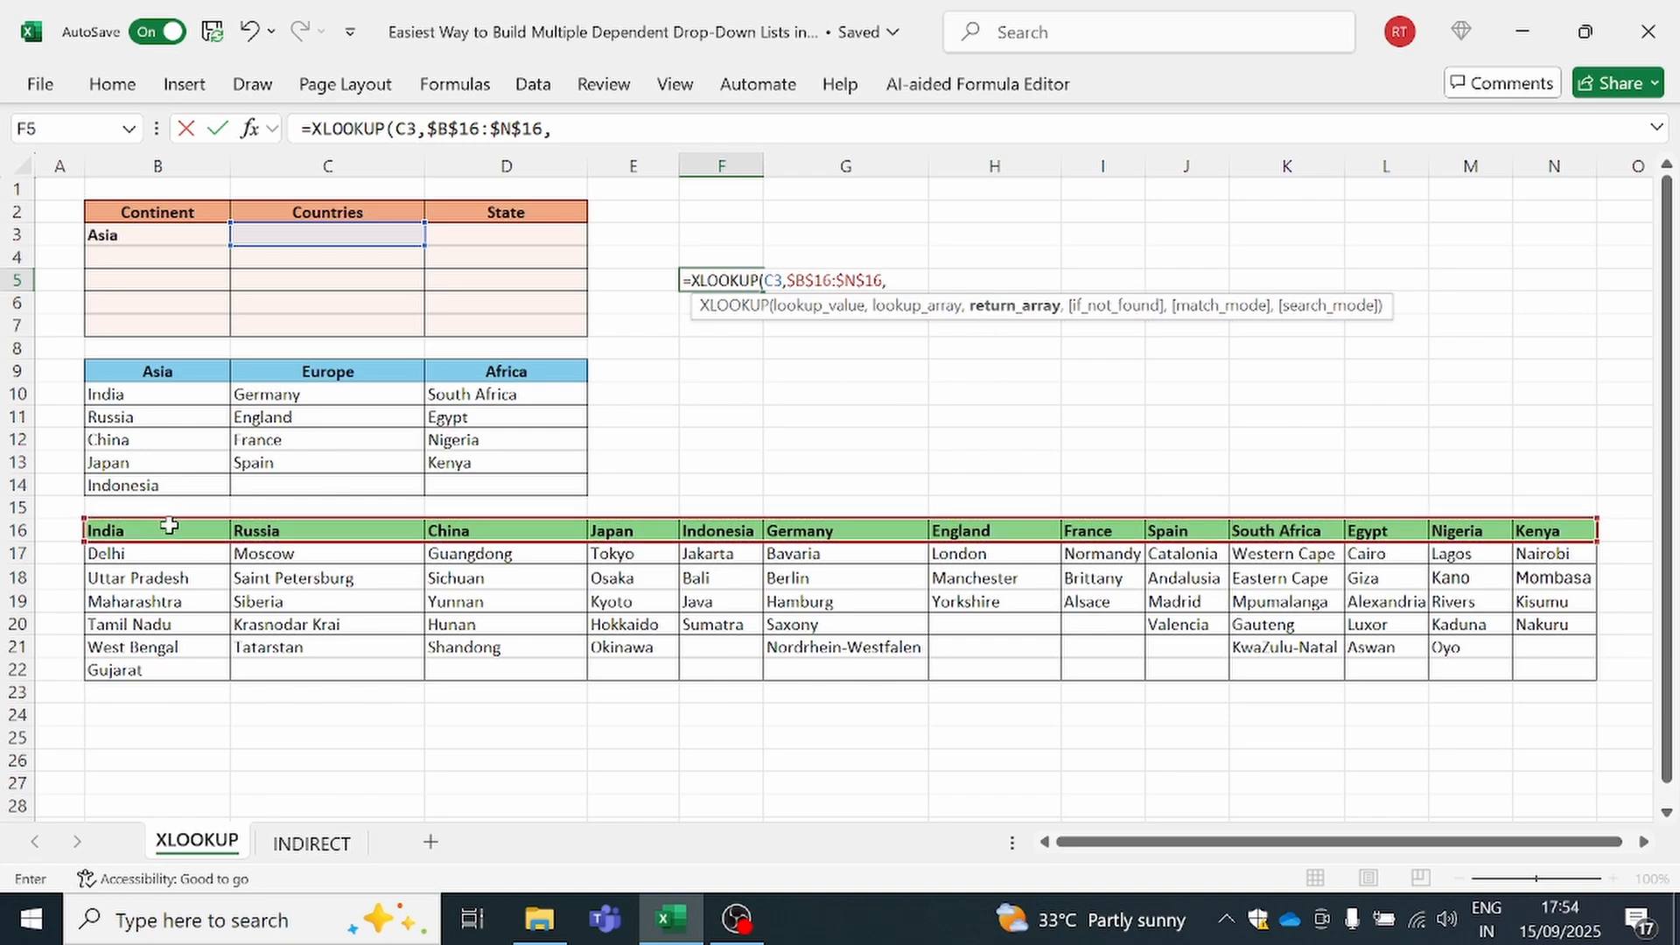
pyautogui.moveTo(140, 560); pyautogui.dragTo(1562, 675)
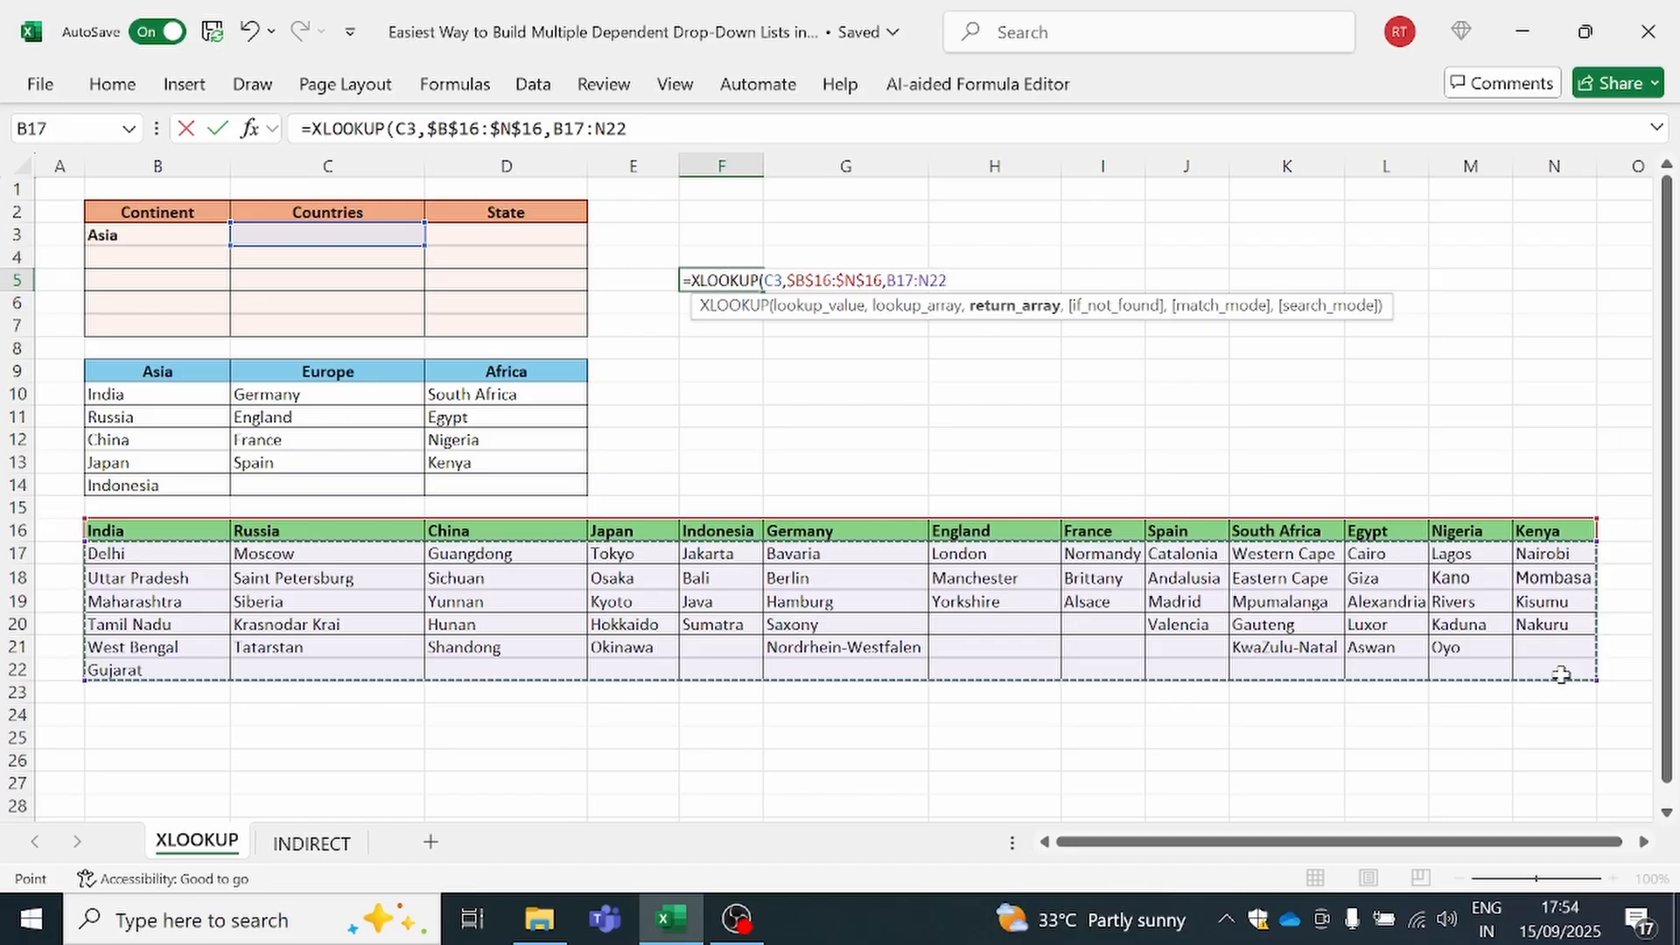
pyautogui.press('F4')
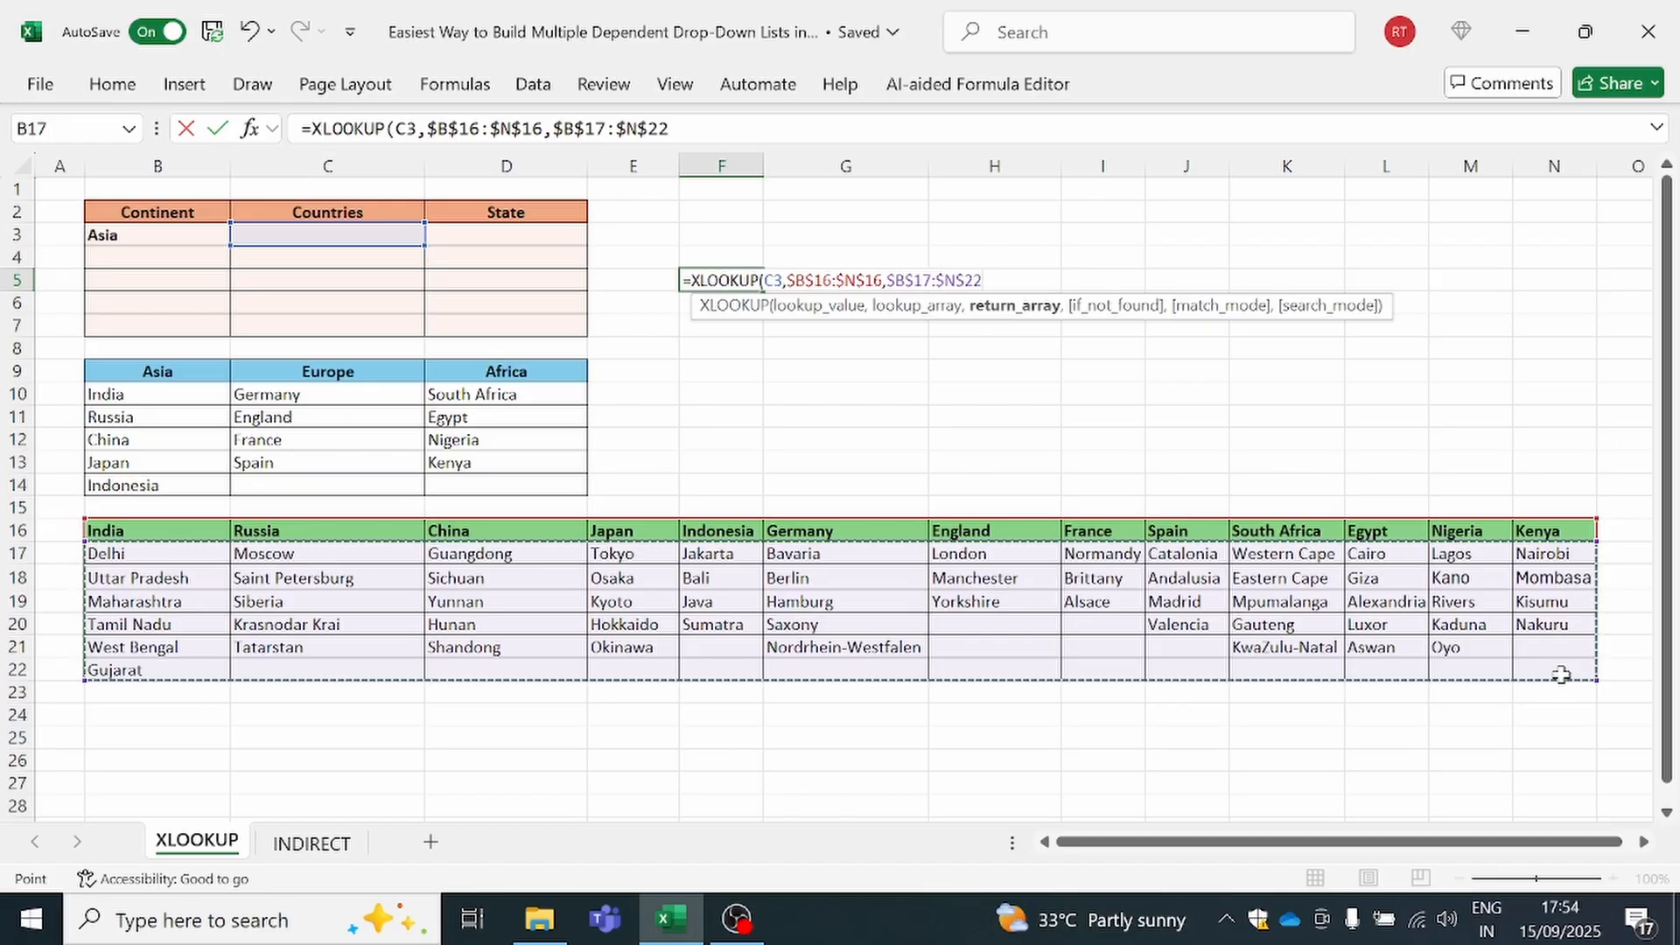
pyautogui.write(')')
pyautogui.press('Return')
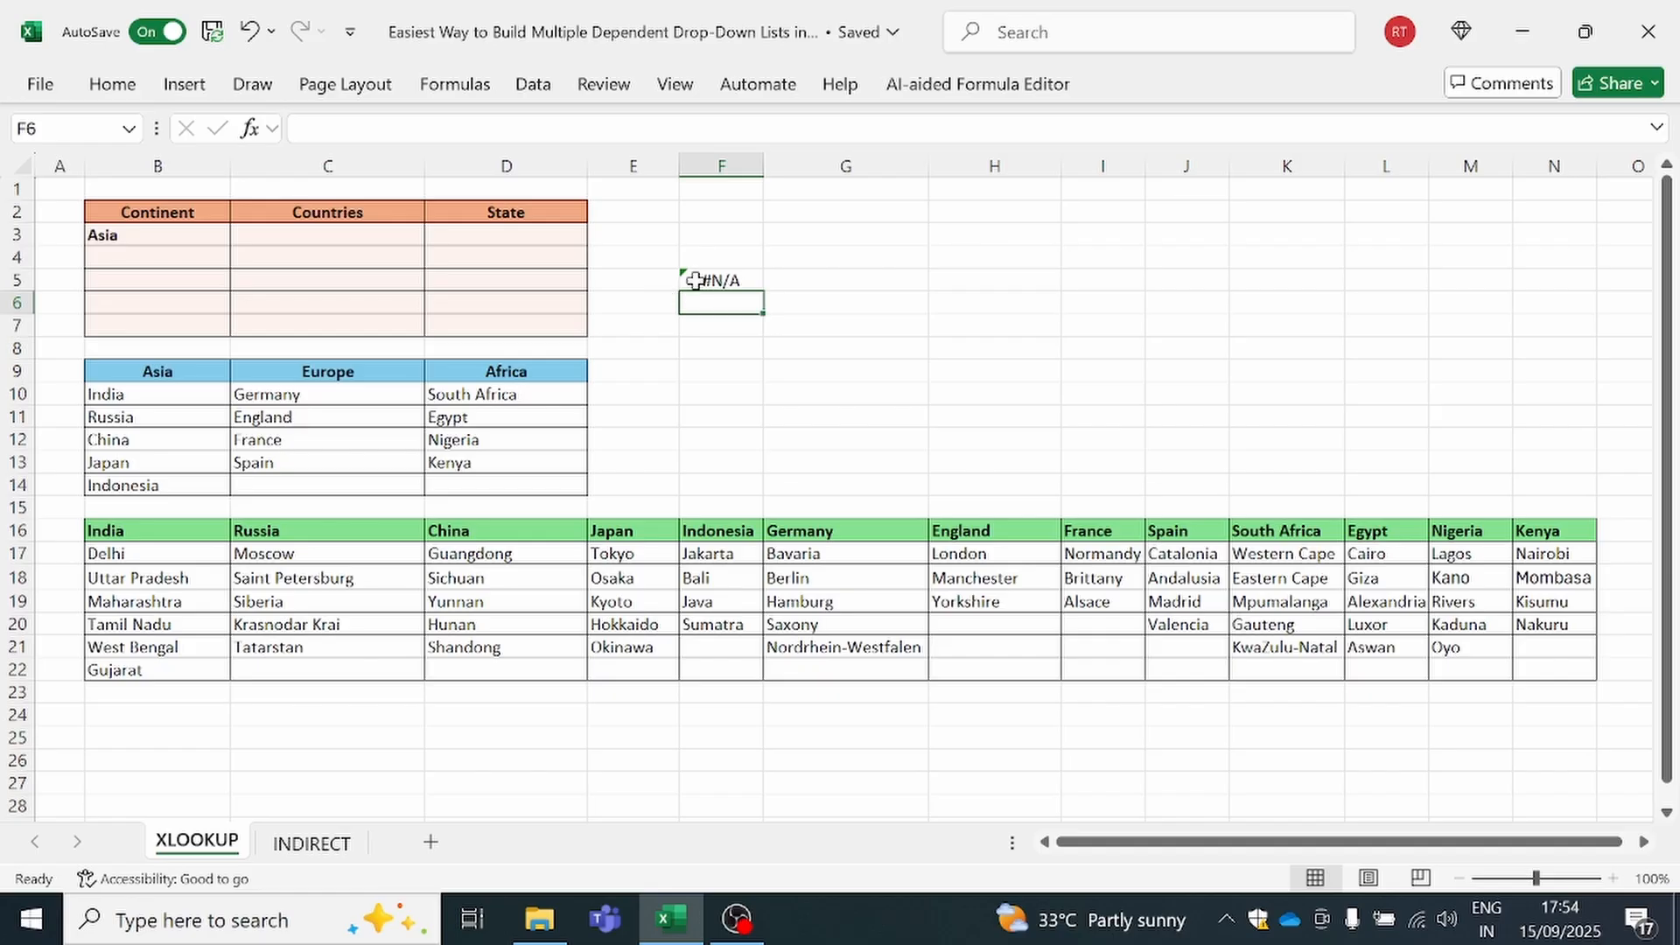
# Pick India from the country drop-down list in C3
pyautogui.click(346, 235)
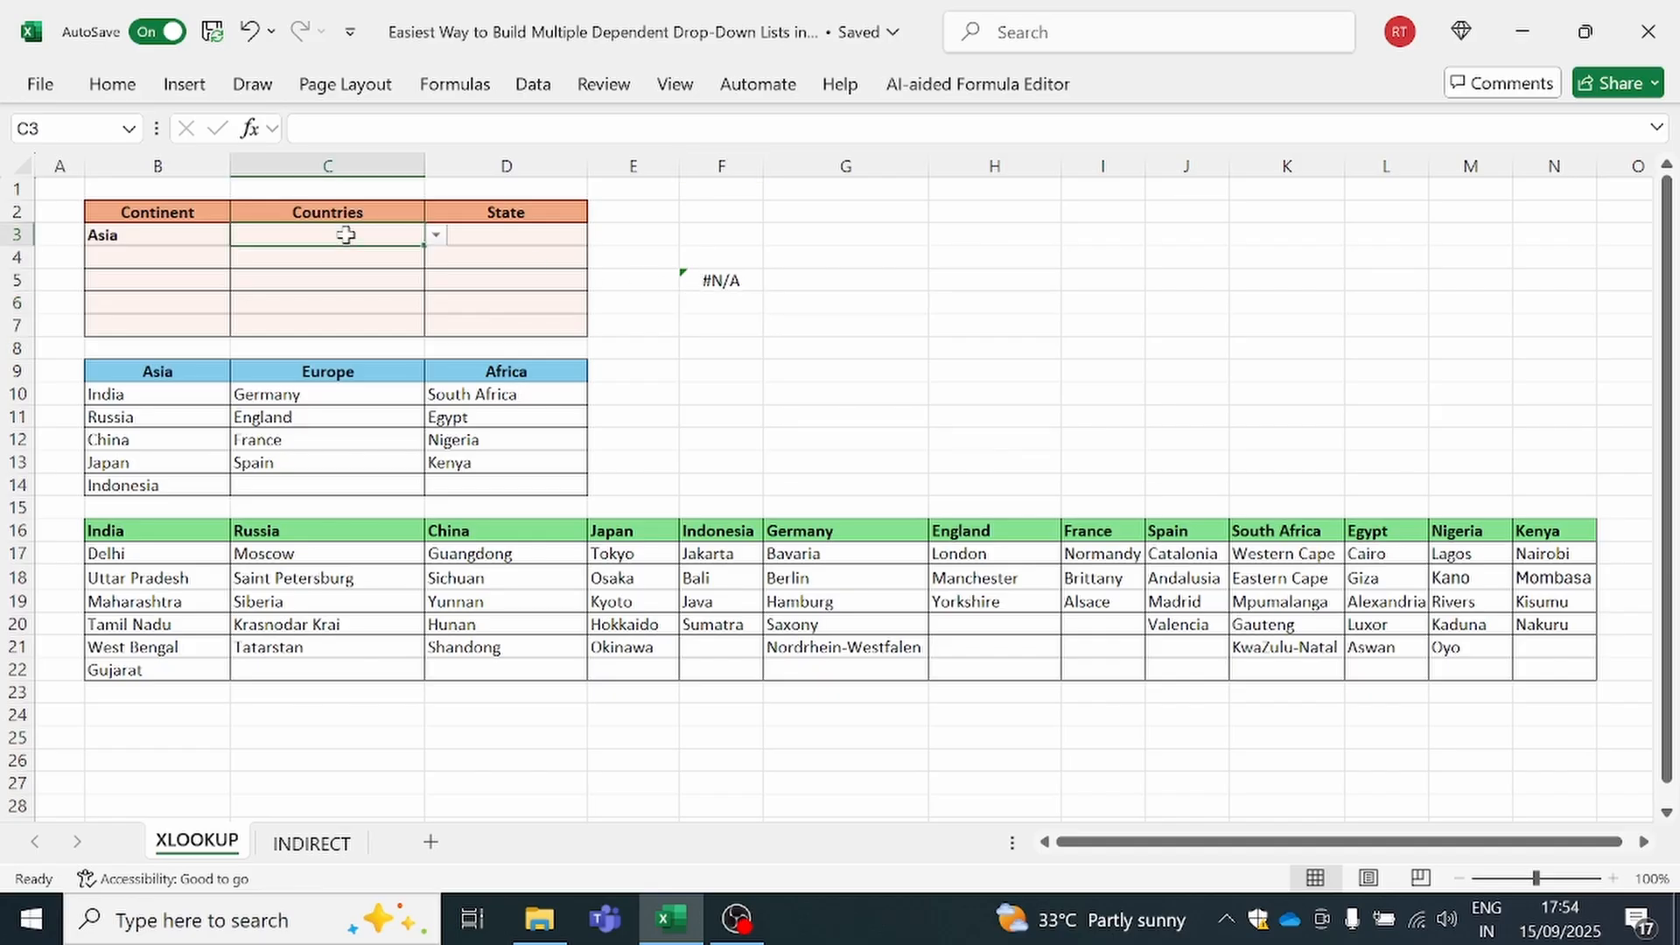
pyautogui.click(436, 235)
pyautogui.click(357, 256)
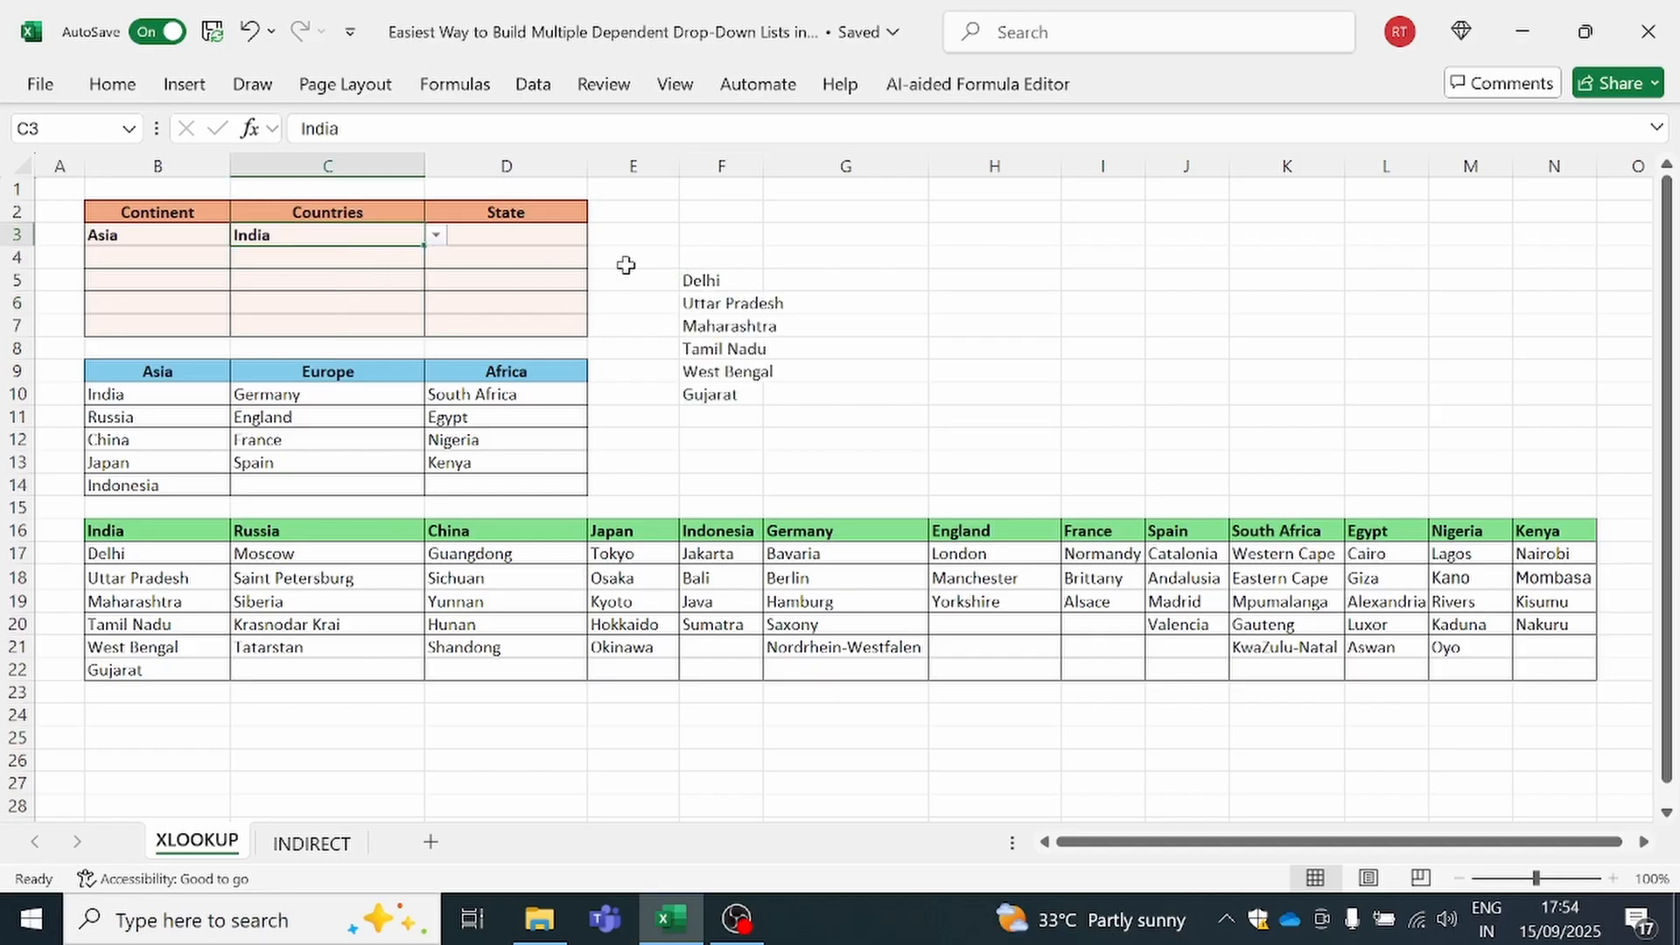
# Copy the full state XLOOKUP formula text from F5 without changing the cell
pyautogui.click(713, 279)
pyautogui.press('F2')
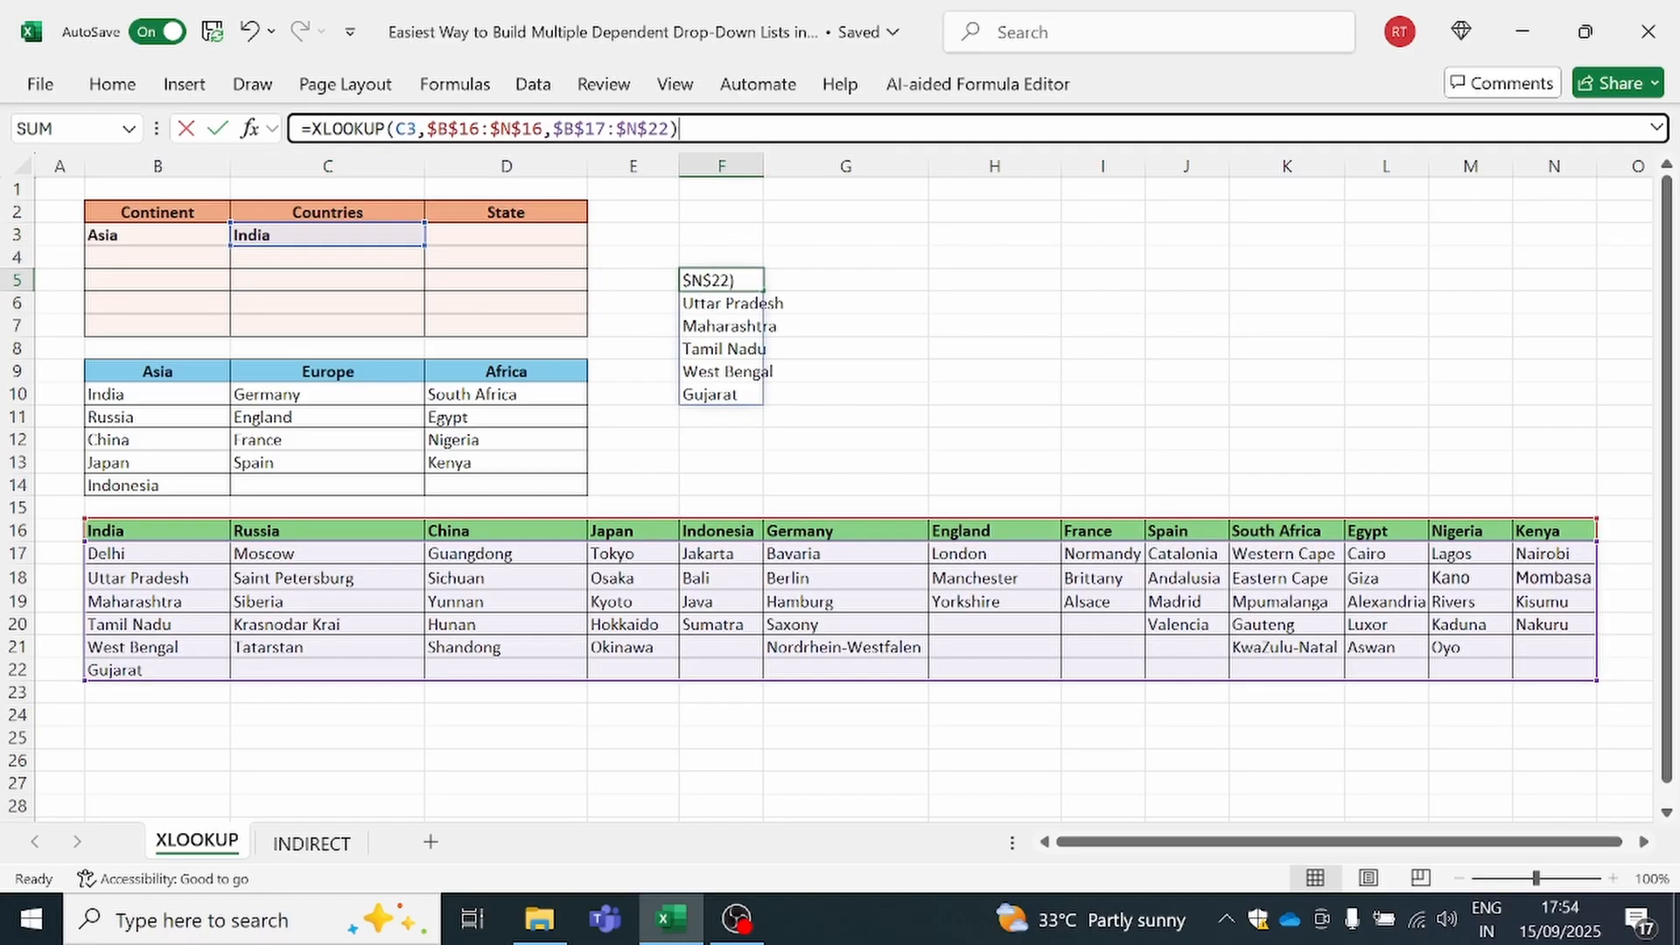
pyautogui.hotkey('shift', 'Home')
pyautogui.hotkey('ctrl', 'c')
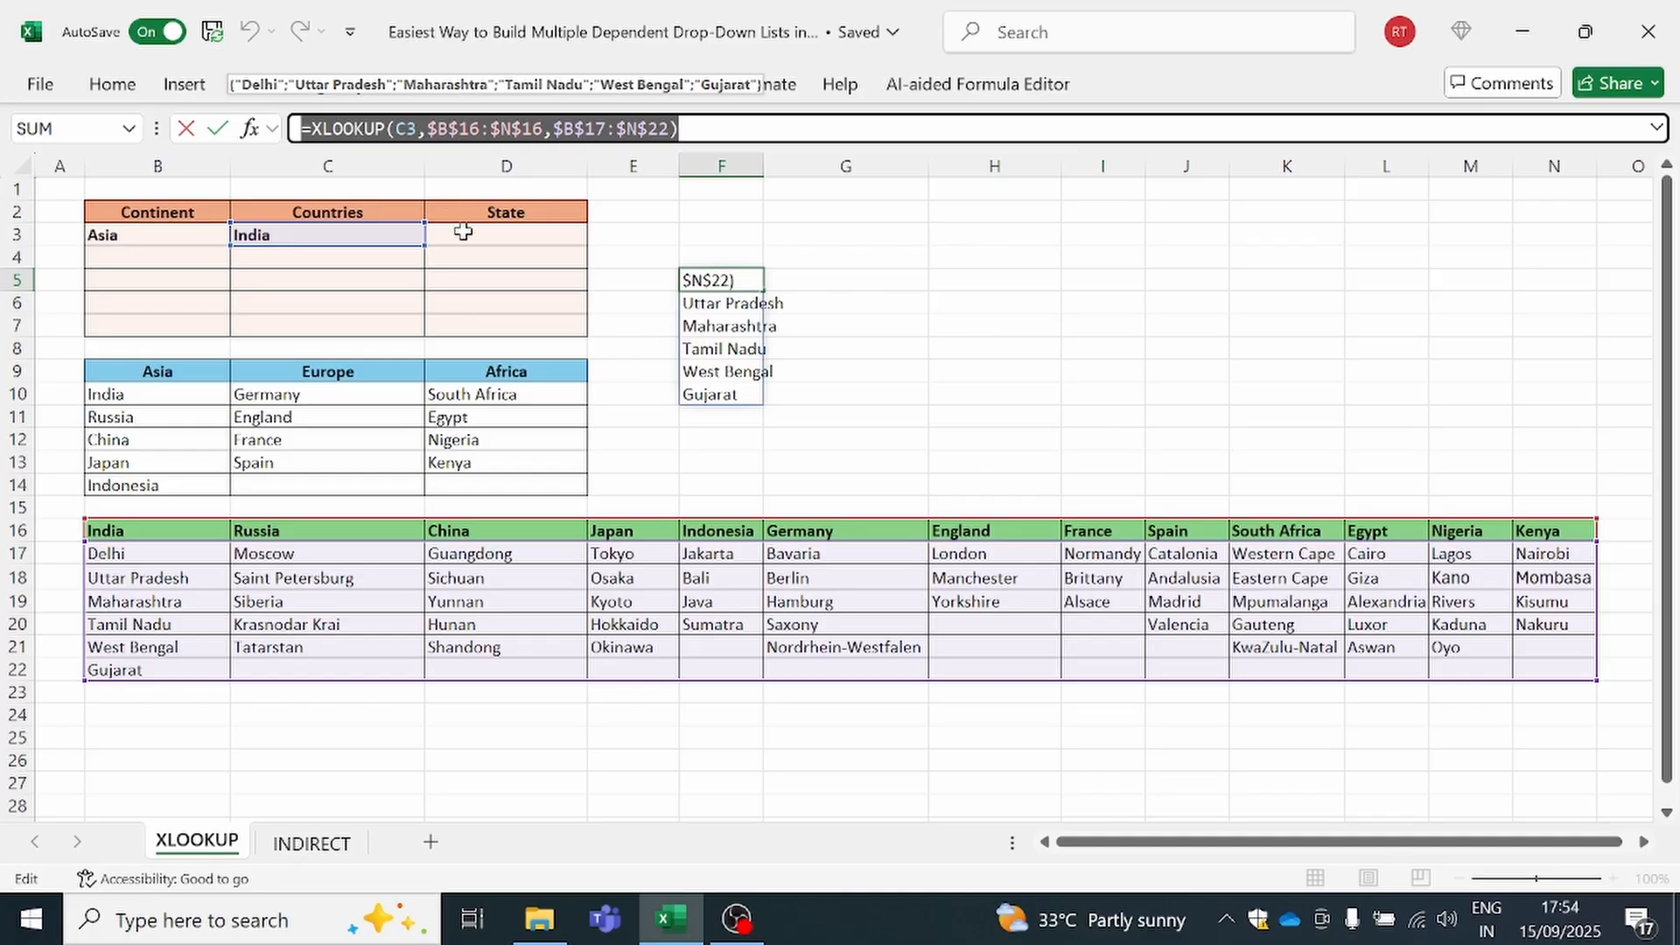
pyautogui.press('Escape')
# Add a list data validation to the State cells D3:D7 with the copied source =XLOOKUP(C3,$B$16:$N$16,$B$17:$N$22)
pyautogui.moveTo(466, 228); pyautogui.dragTo(473, 329)
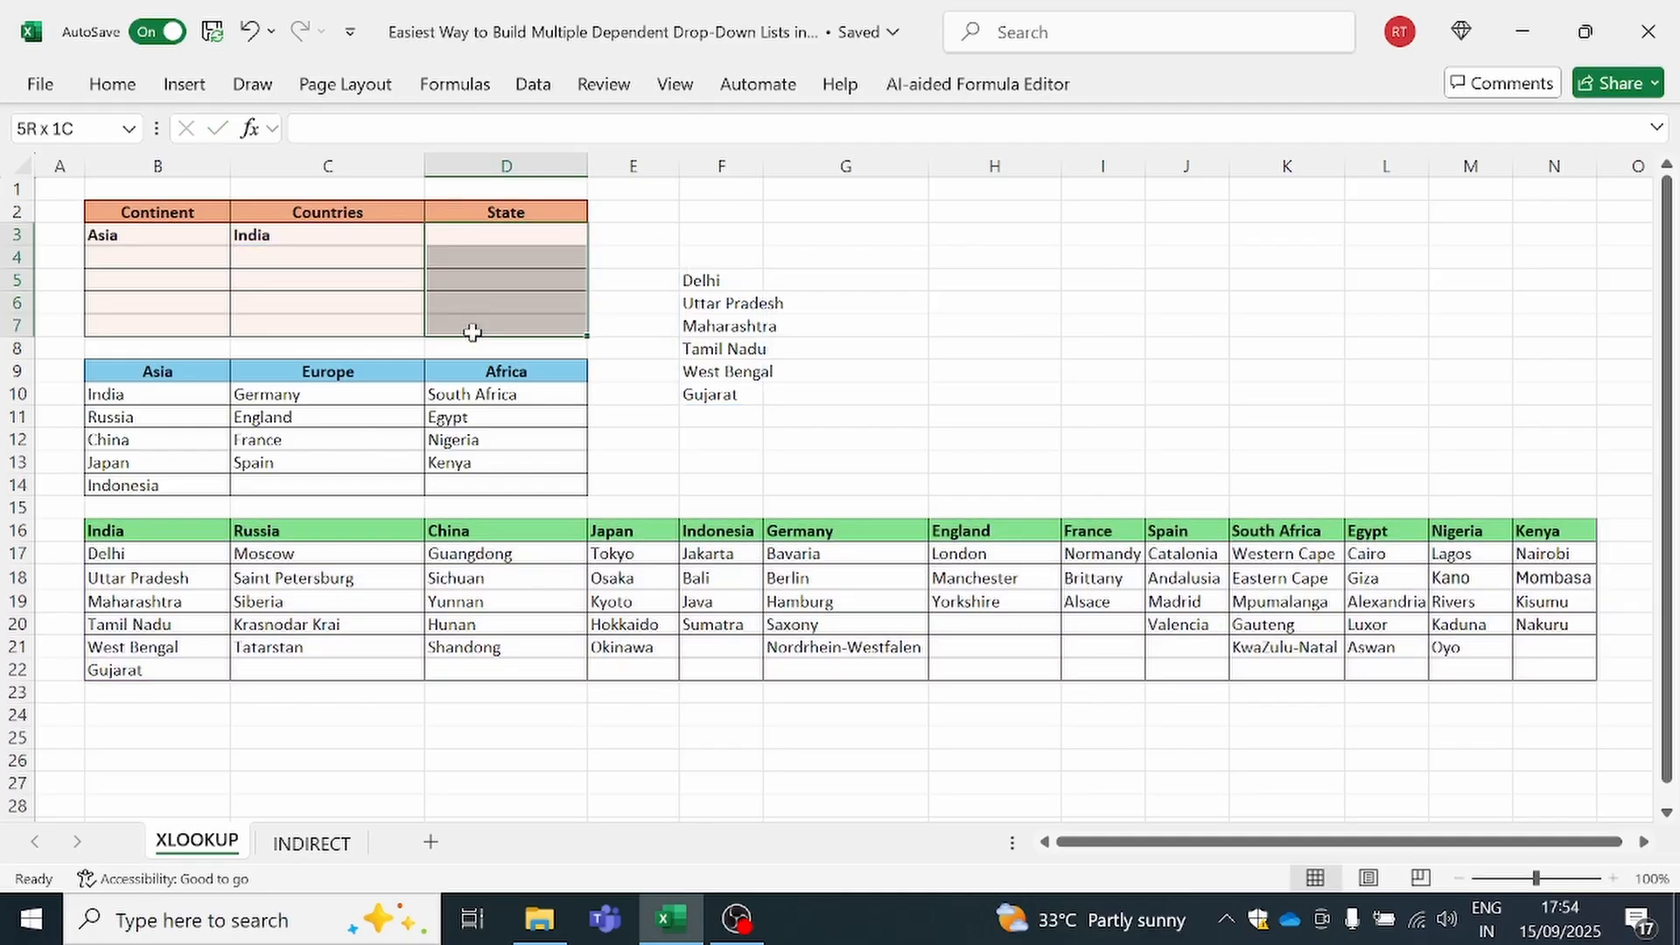
pyautogui.click(533, 84)
pyautogui.click(1121, 192)
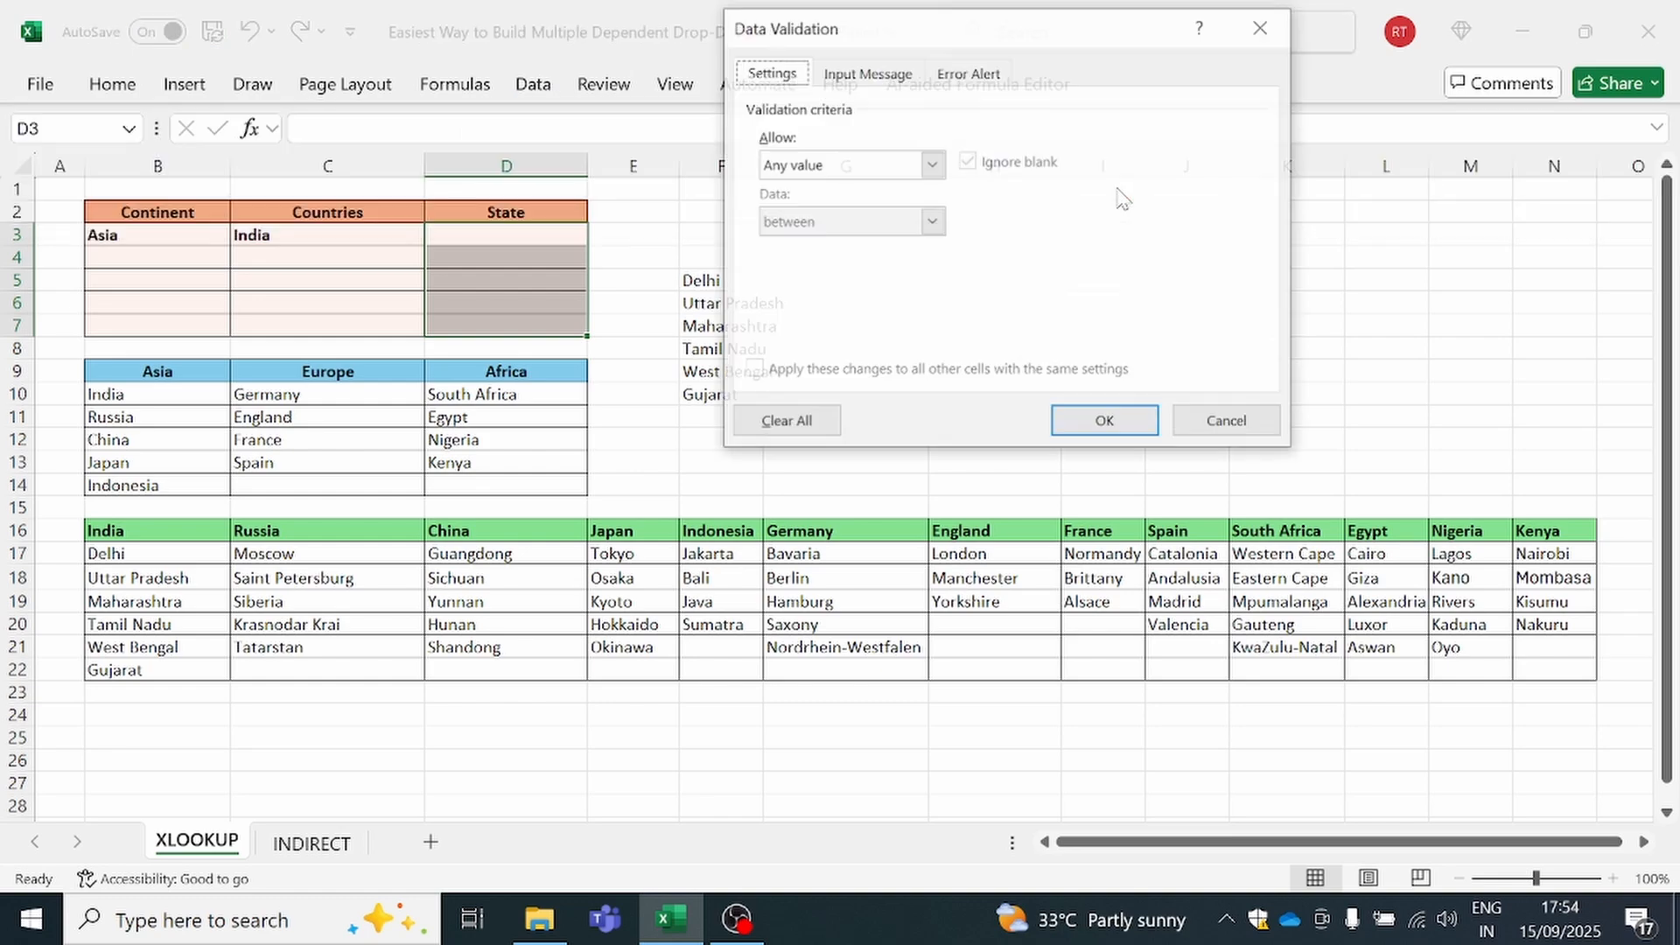
pyautogui.click(873, 166)
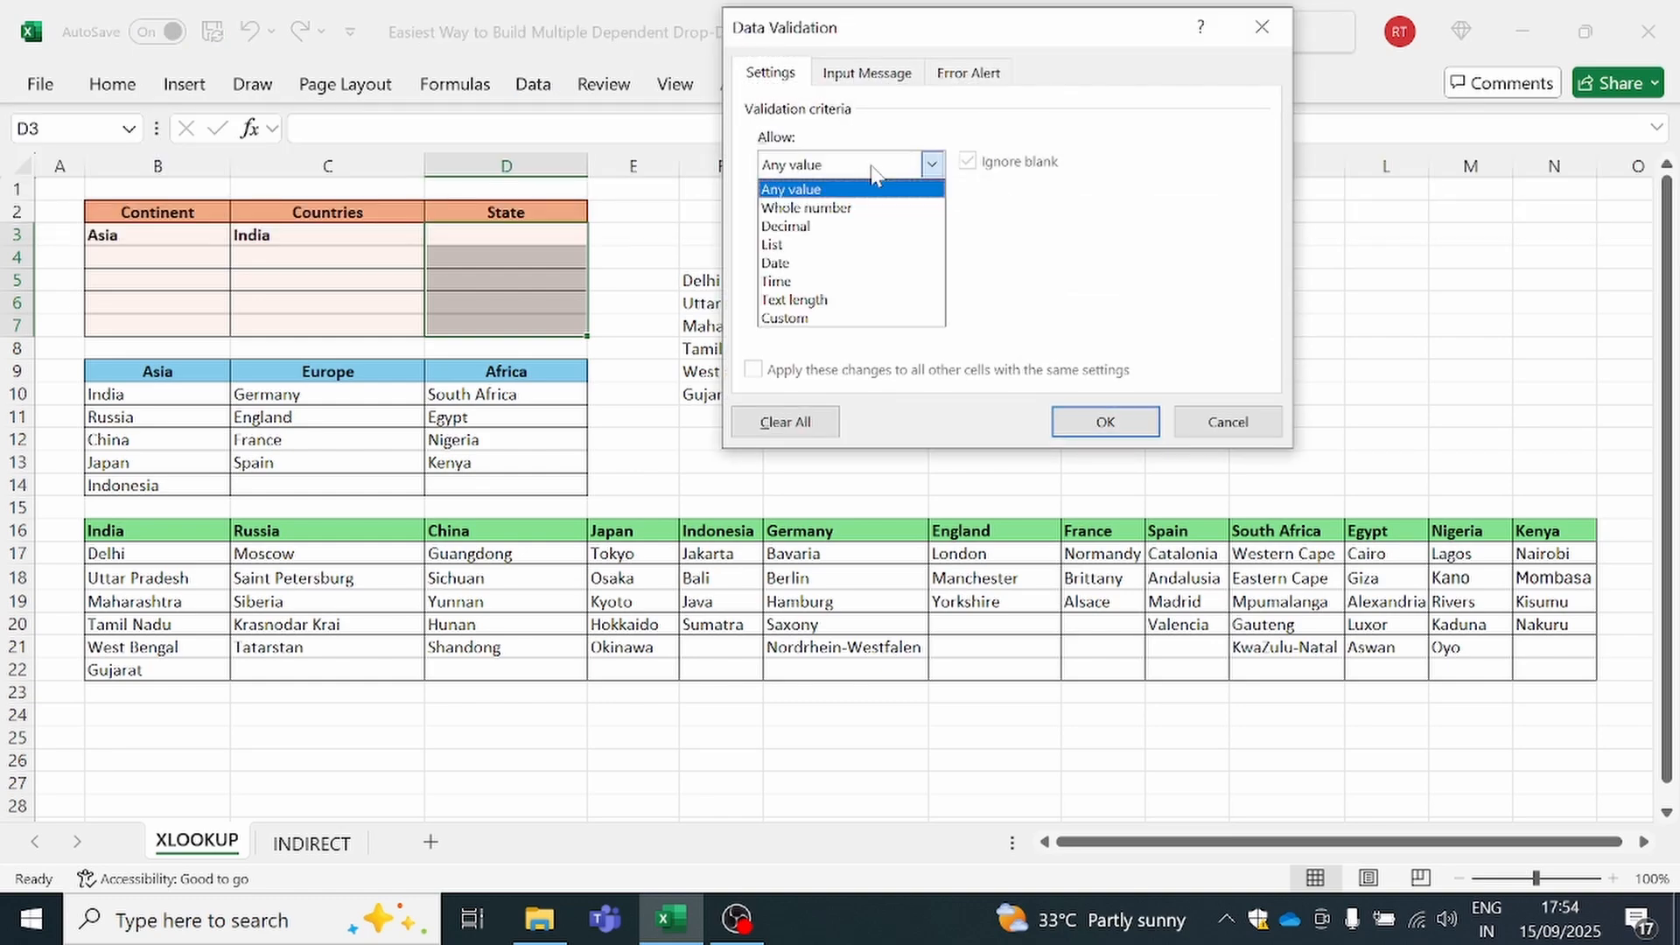
pyautogui.click(839, 254)
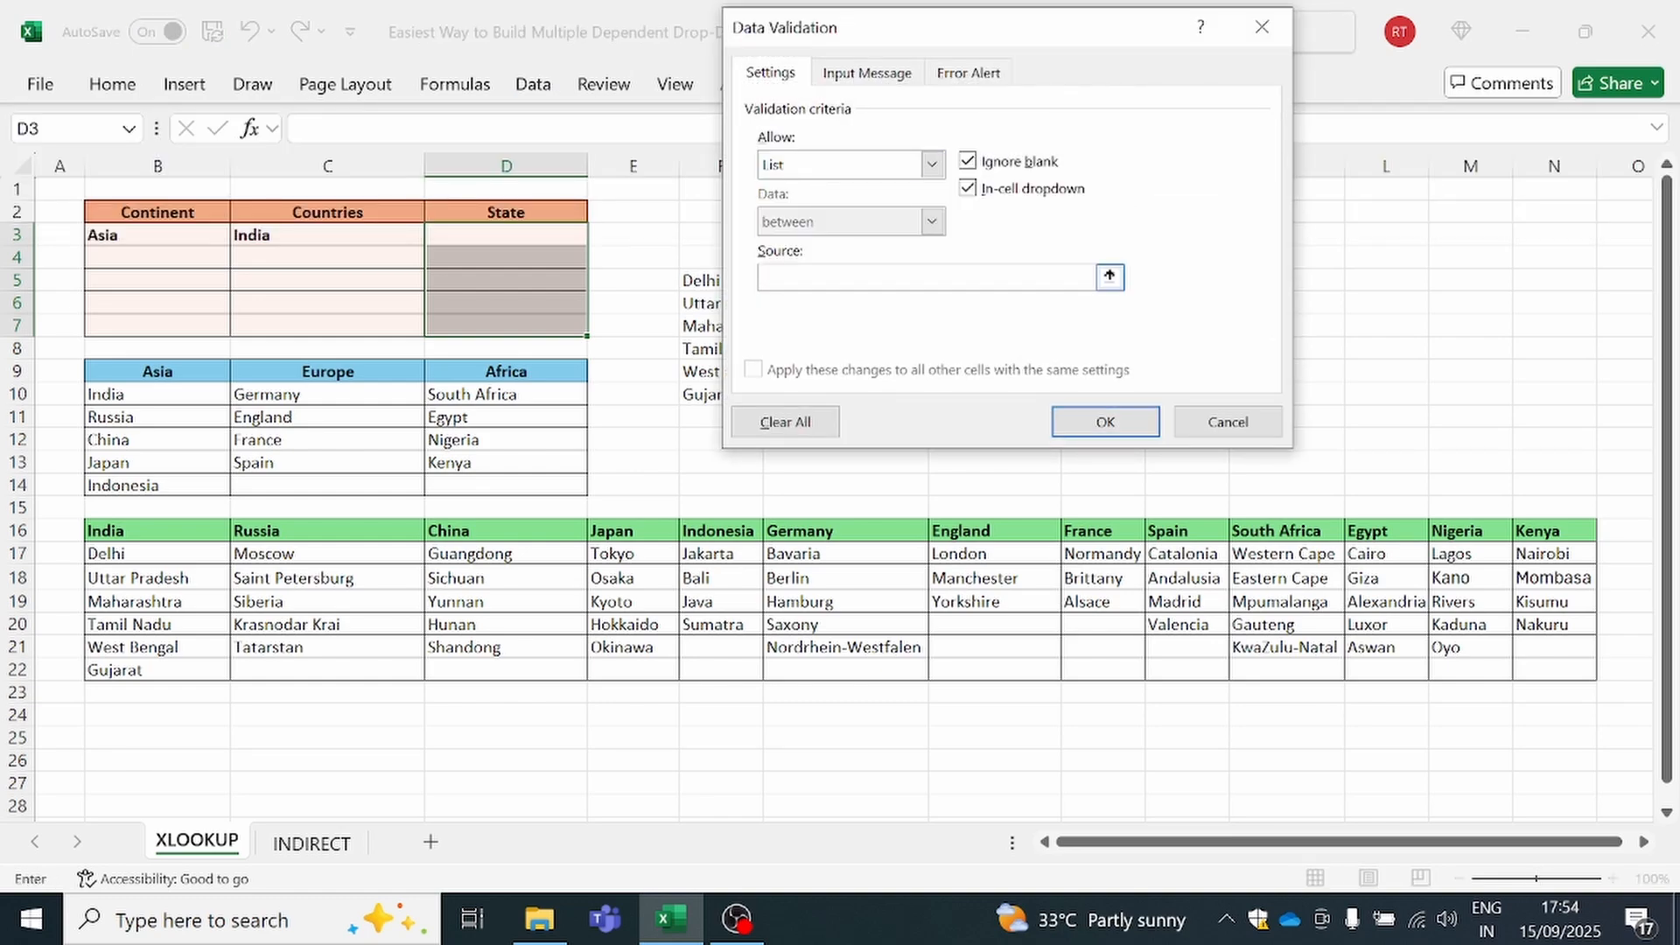
pyautogui.hotkey('ctrl', 'v')
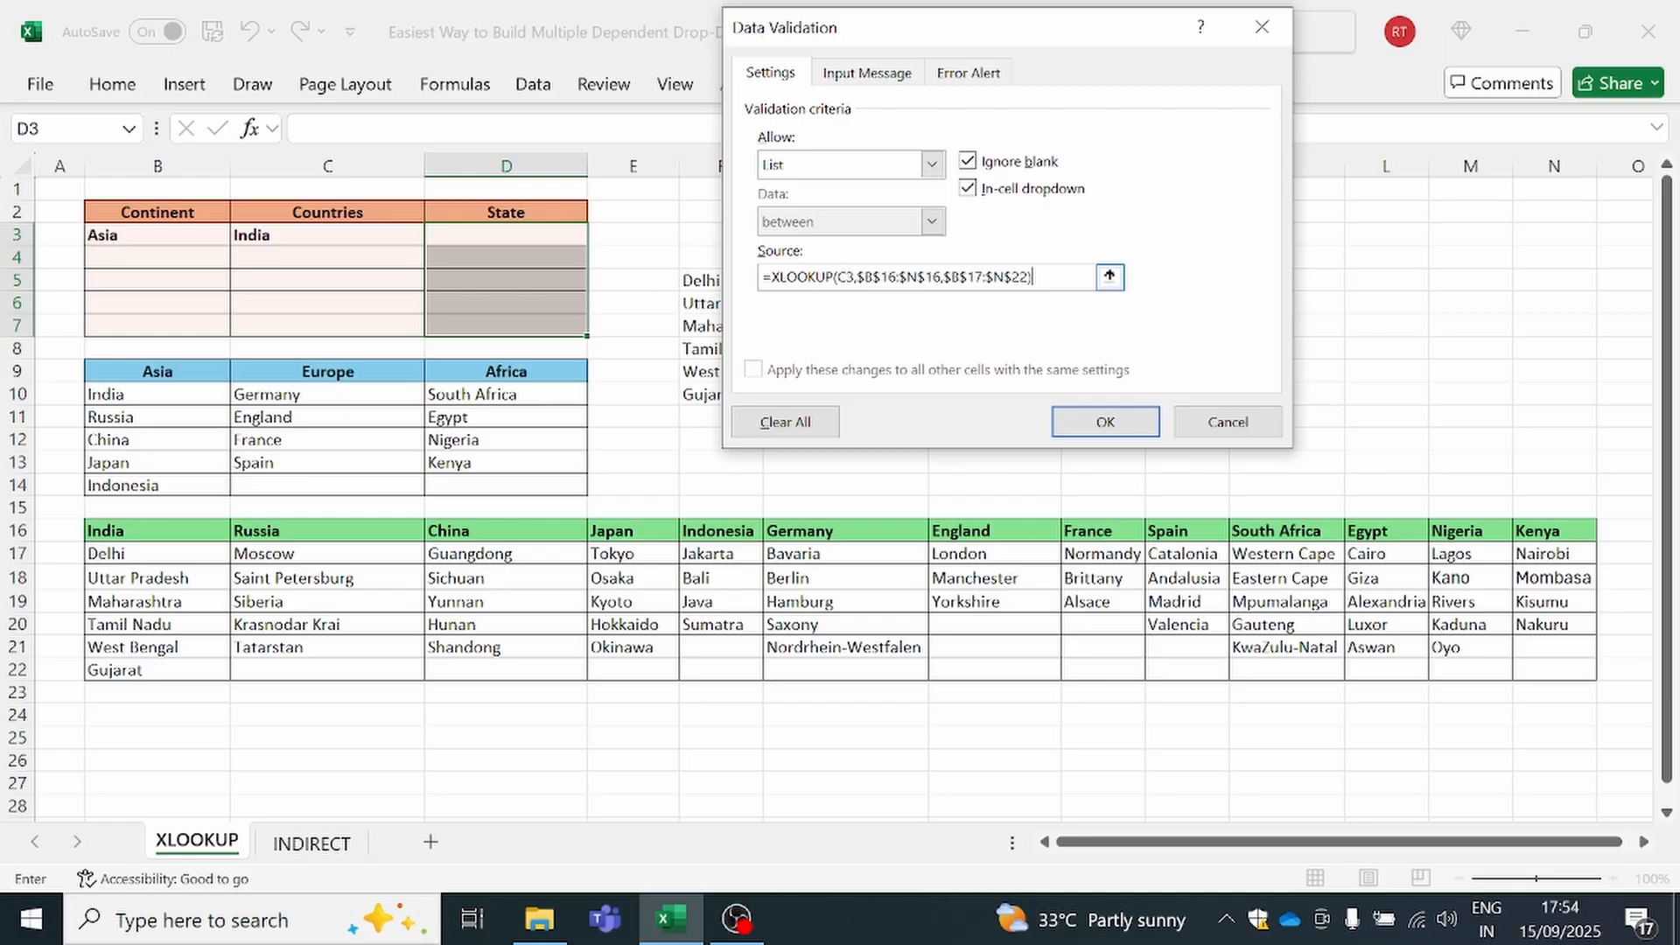
pyautogui.click(1079, 422)
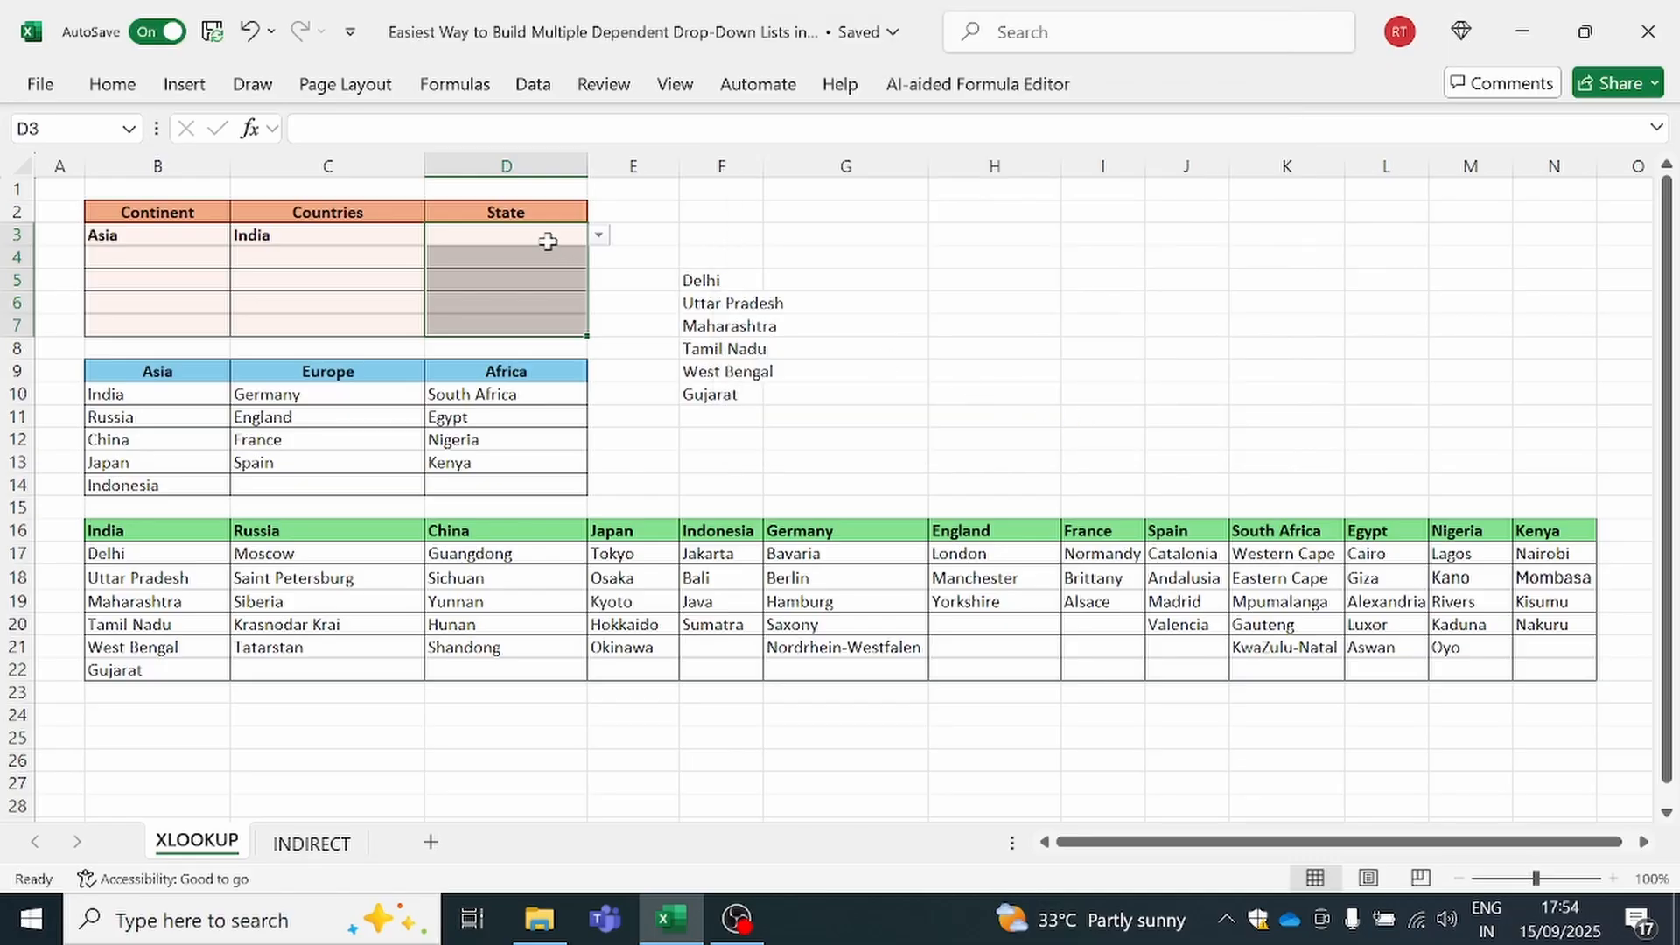
# Check which states the drop-down list in D3 offers for India
pyautogui.click(598, 236)
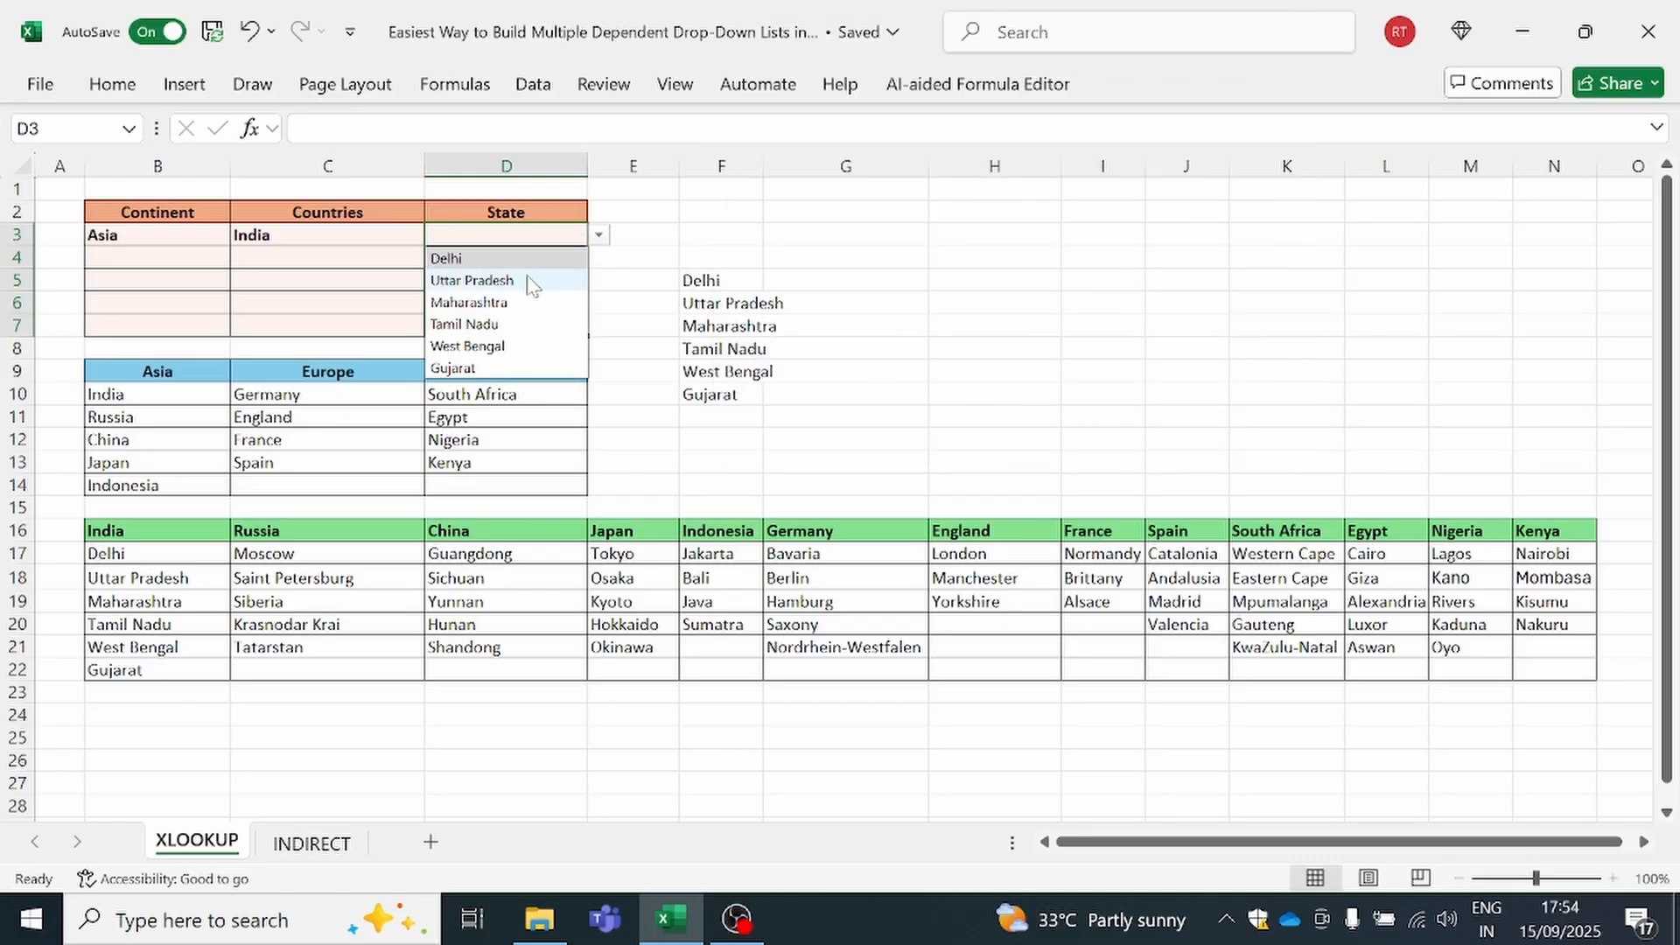
pyautogui.click(389, 272)
# Pick Europe as the continent in B4 and England as its country in C4 from their drop-down lists
pyautogui.click(145, 251)
pyautogui.click(241, 257)
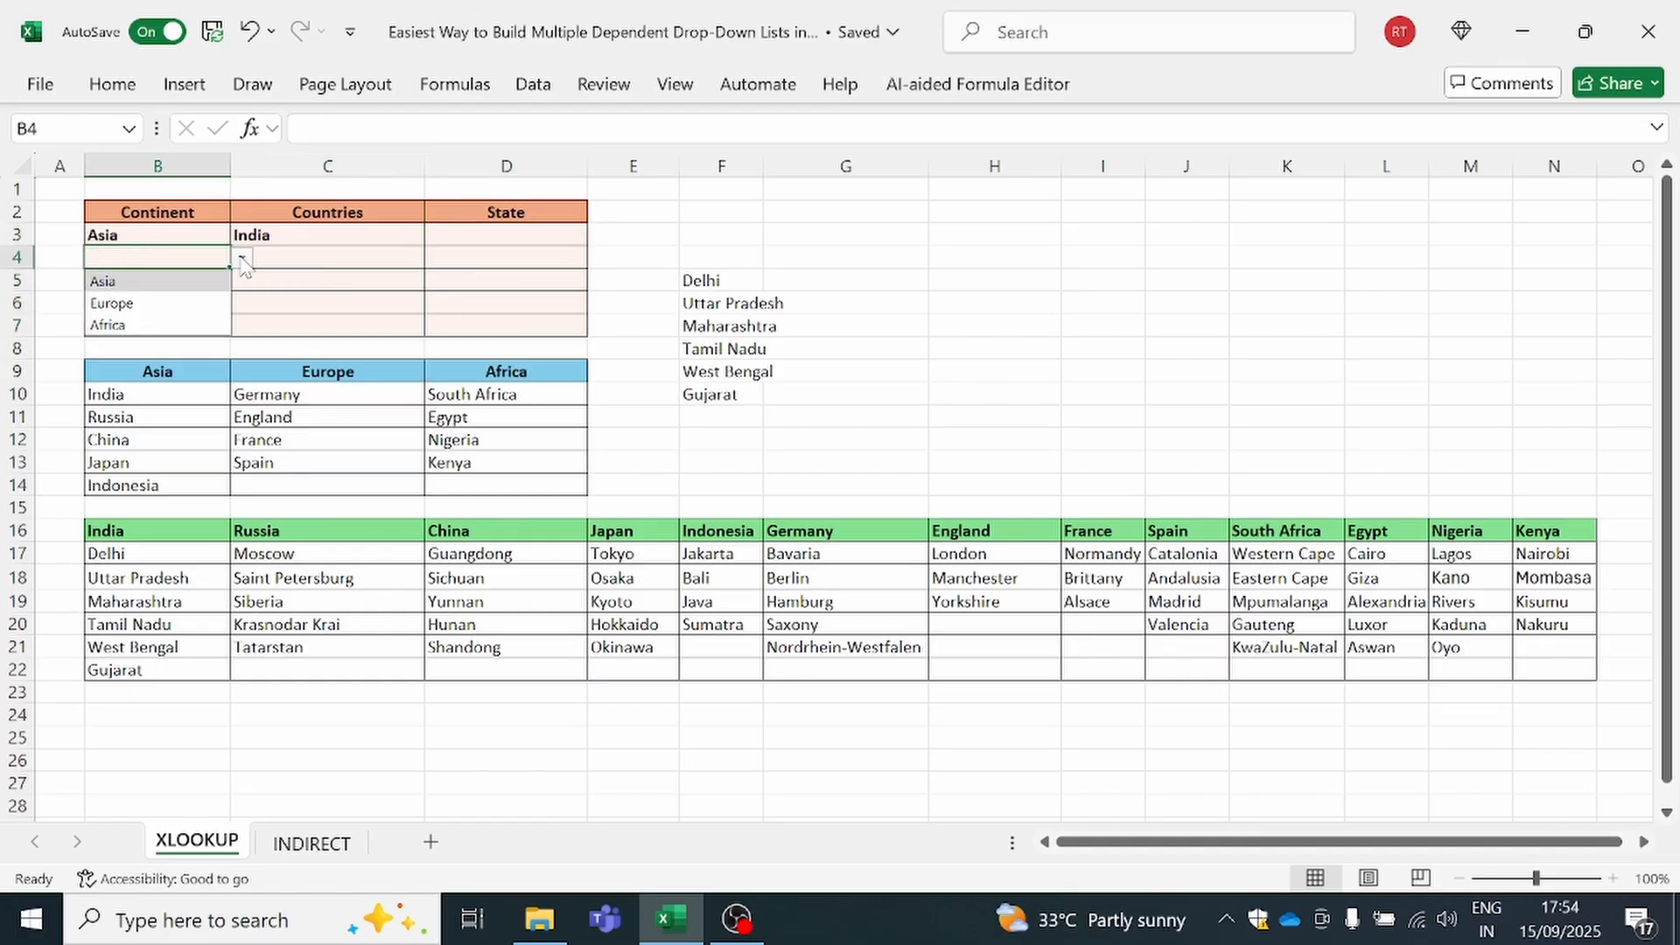
pyautogui.click(212, 292)
pyautogui.click(287, 259)
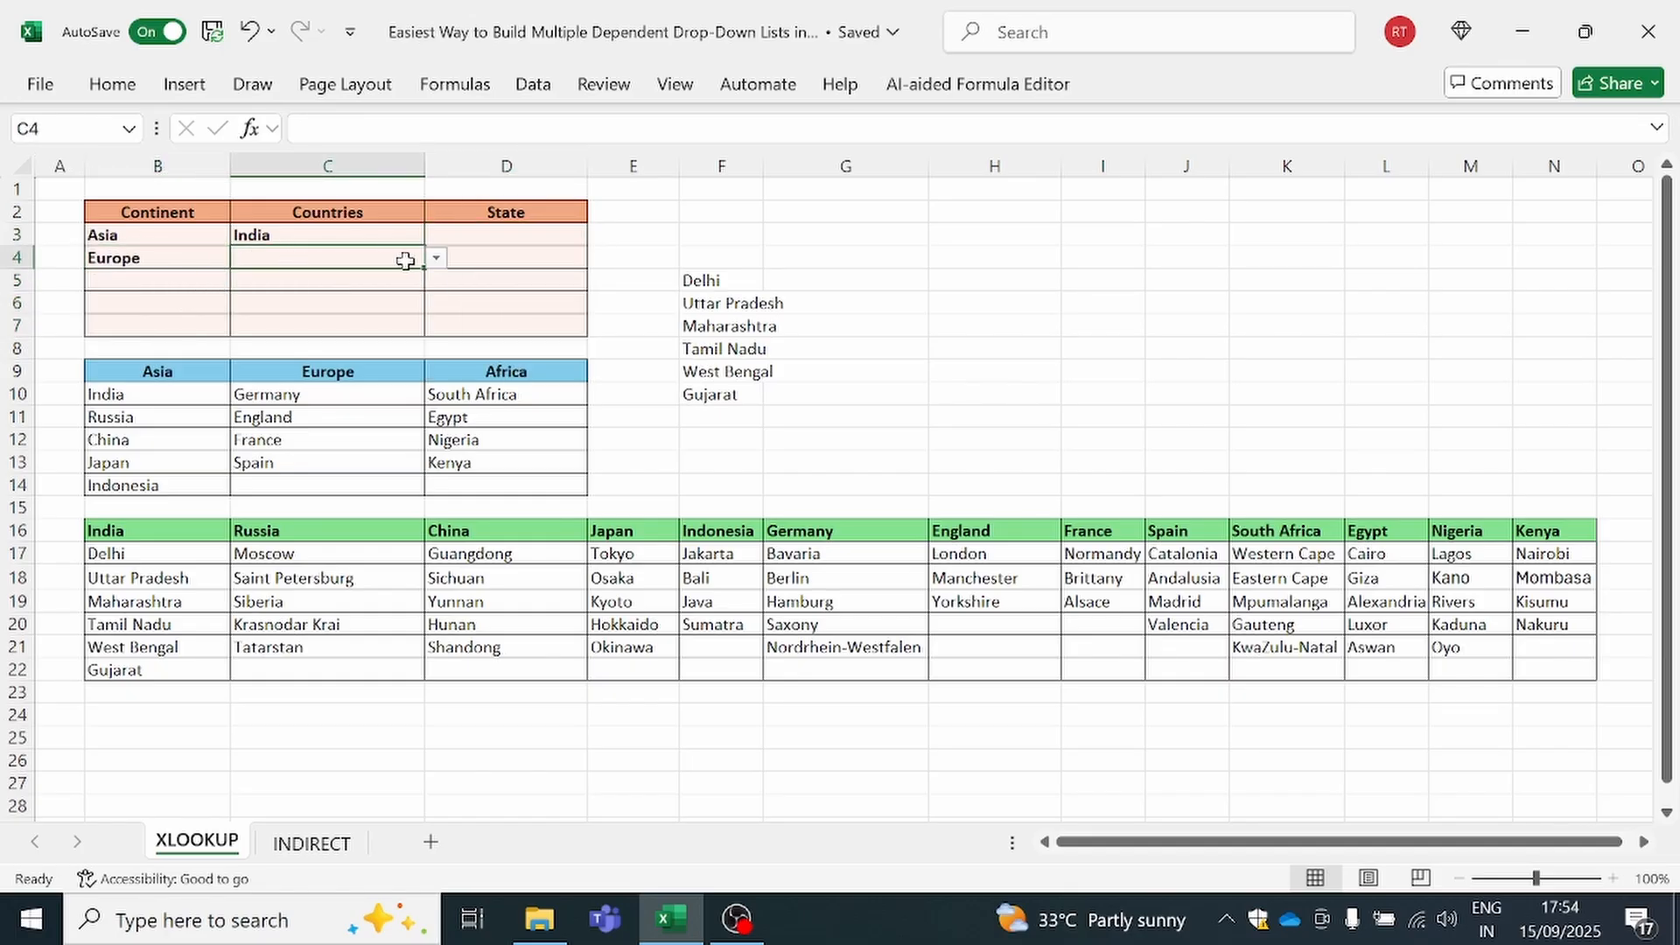
pyautogui.click(436, 259)
pyautogui.click(327, 305)
# Check which states the drop-down list in D4 offers for England, leaving the cell empty
pyautogui.click(486, 257)
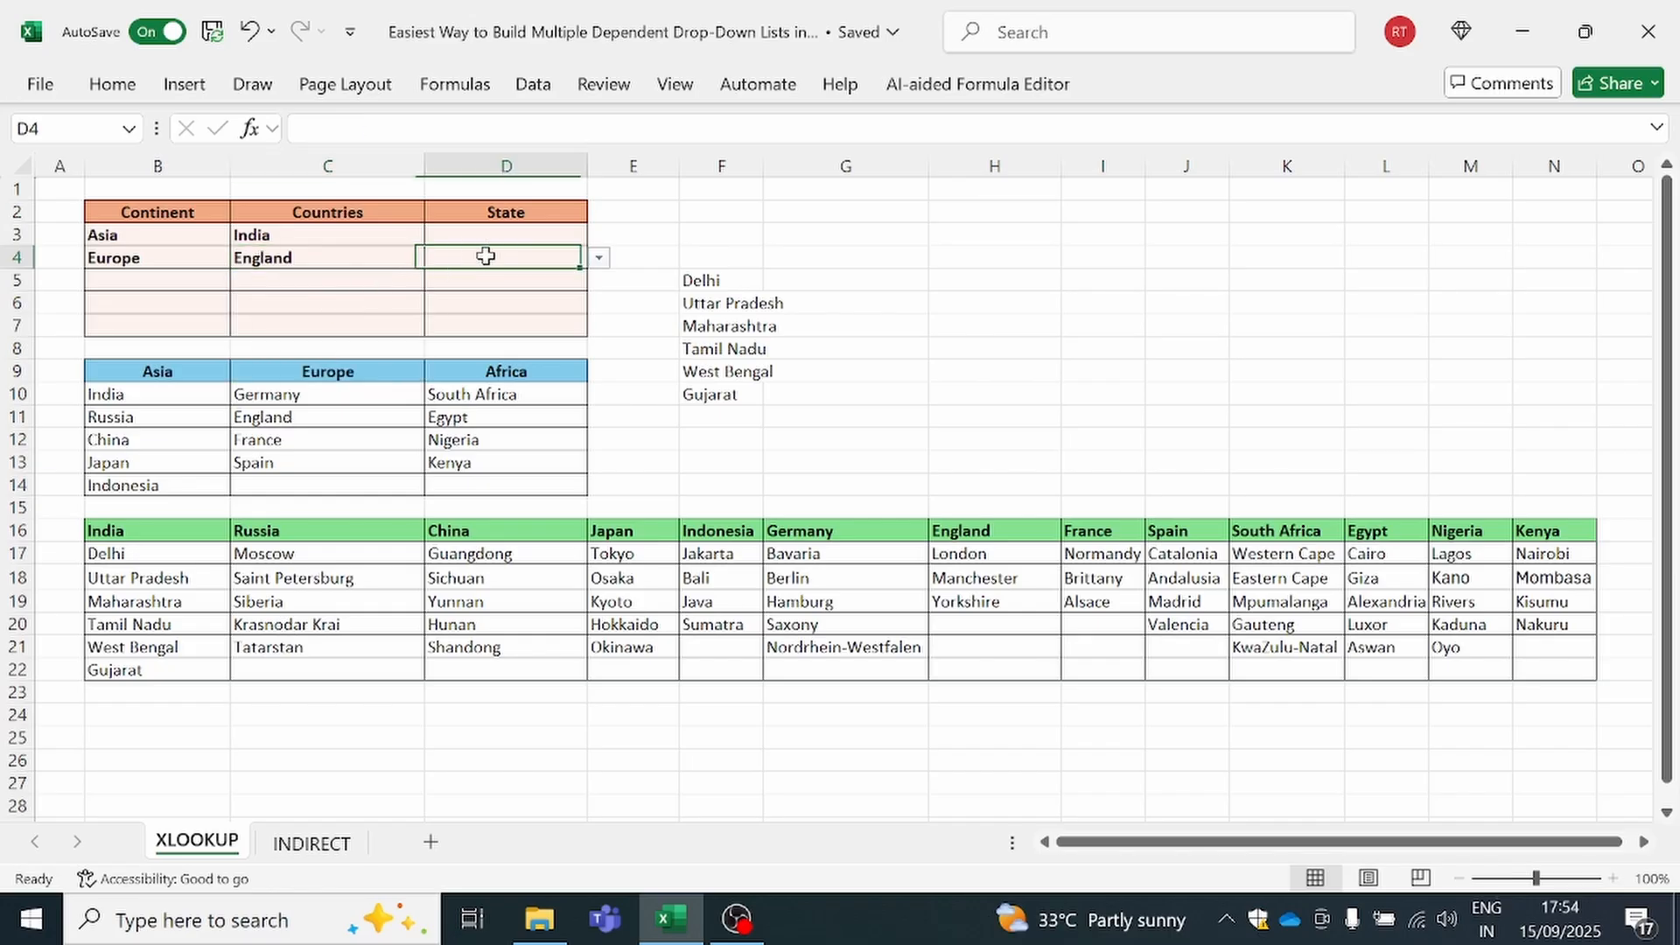
pyautogui.click(598, 262)
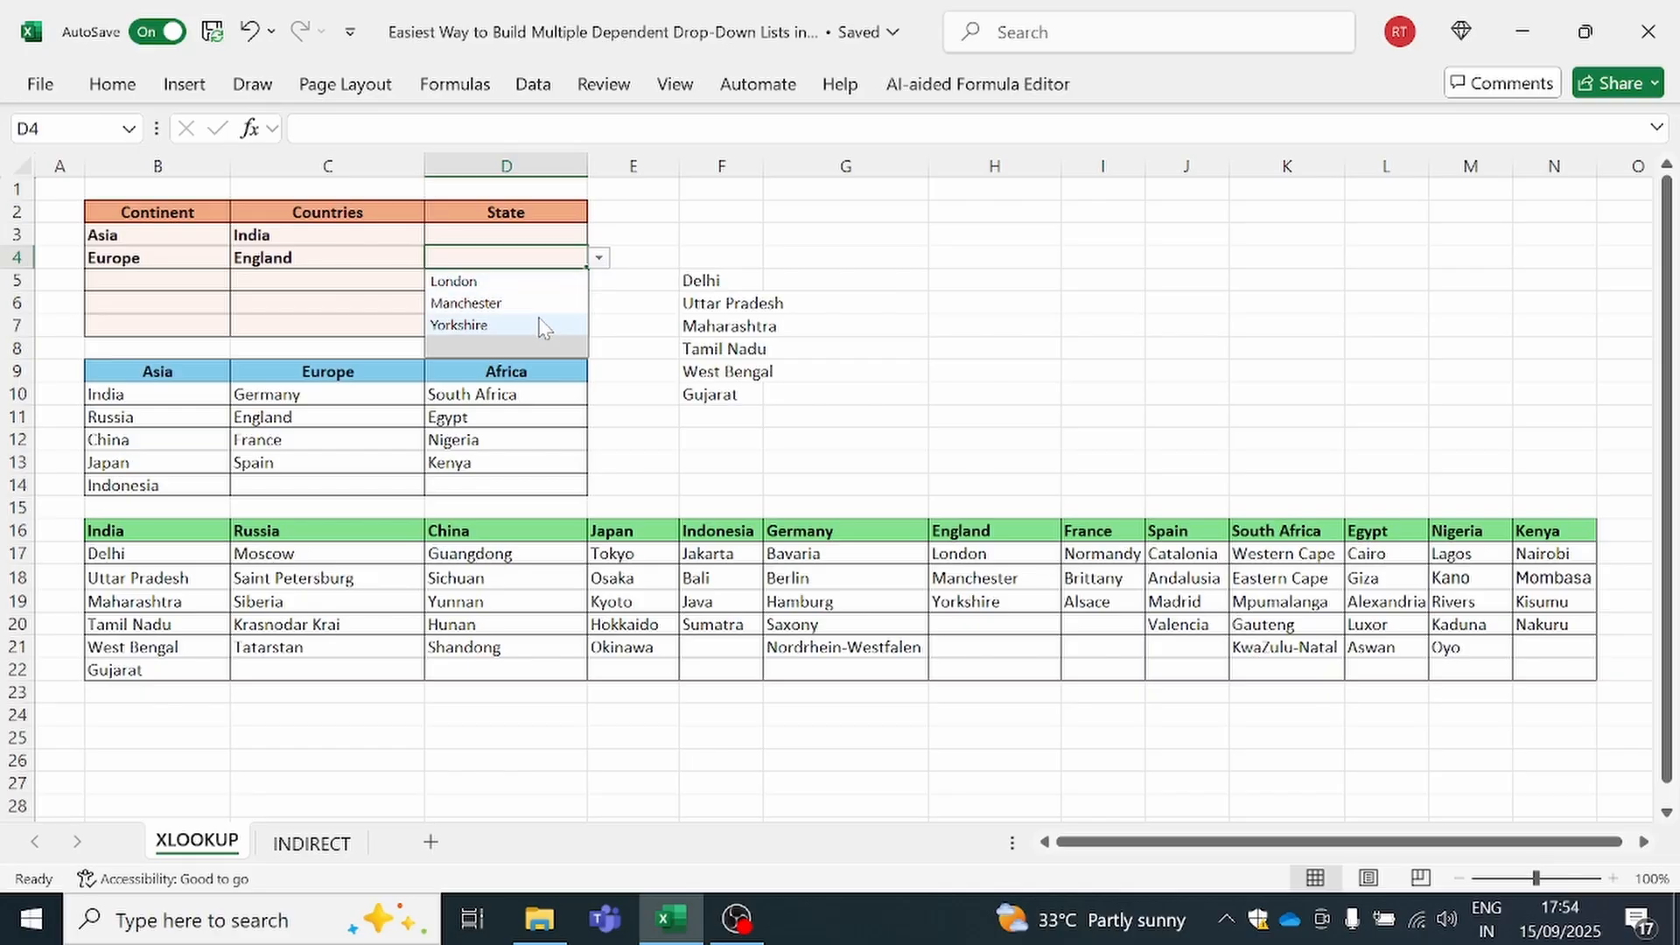
pyautogui.click(355, 299)
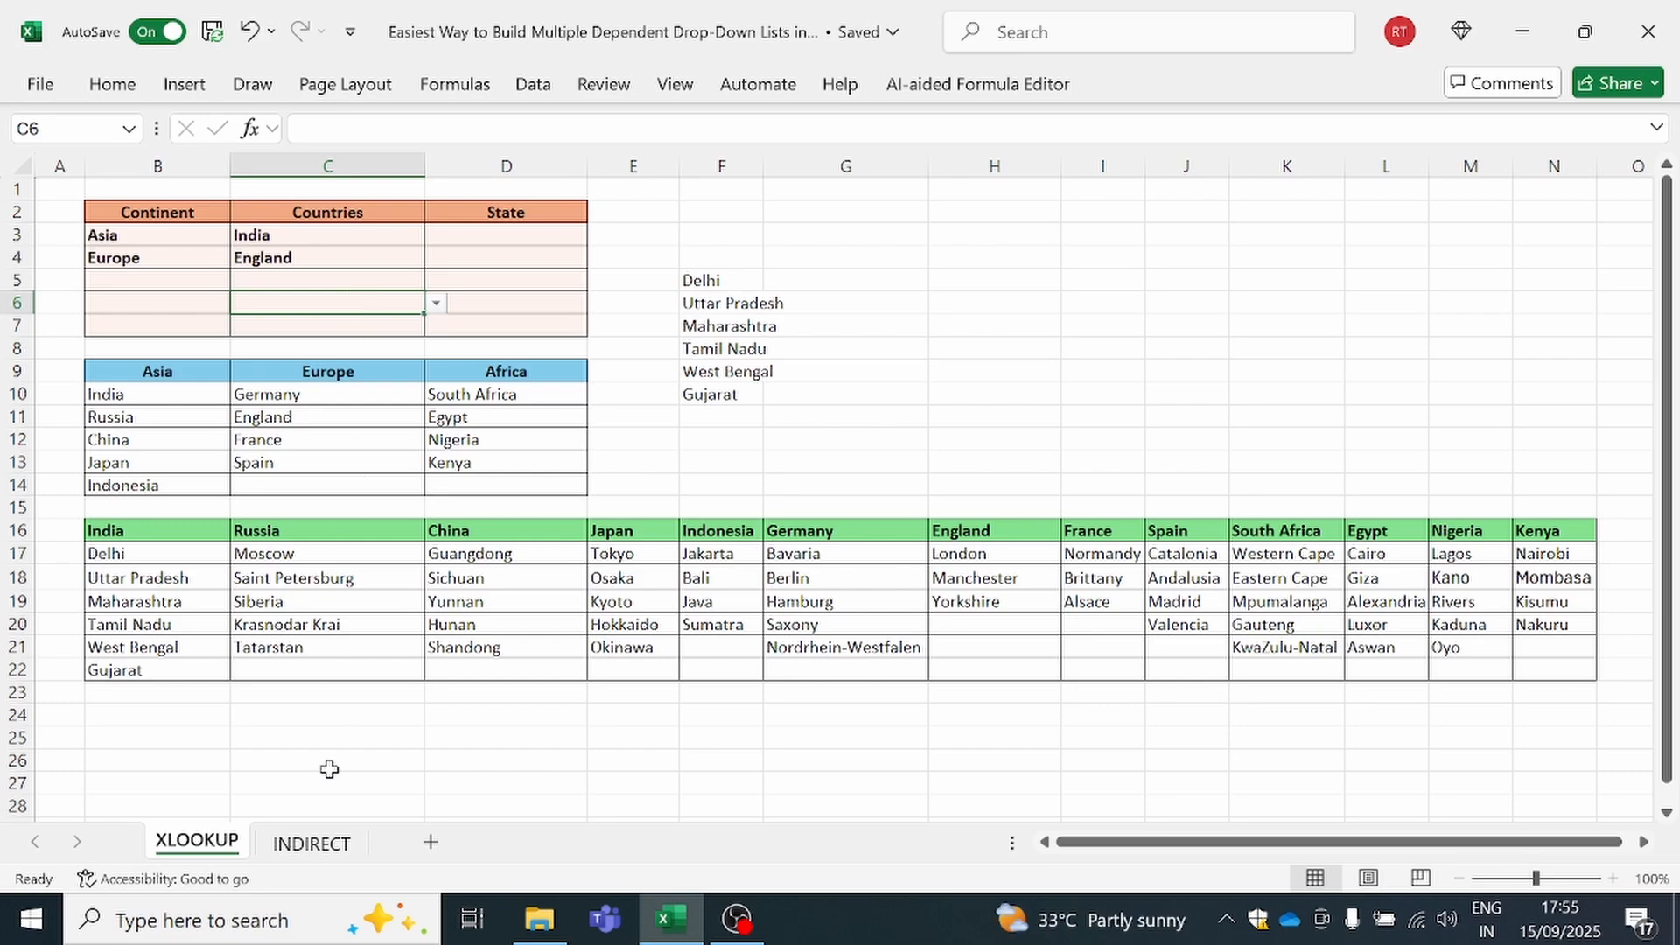
# Switch to the INDIRECT sheet and look over the state table B2:G14 and the empty State and Distt. cells
pyautogui.click(320, 850)
pyautogui.click(368, 673)
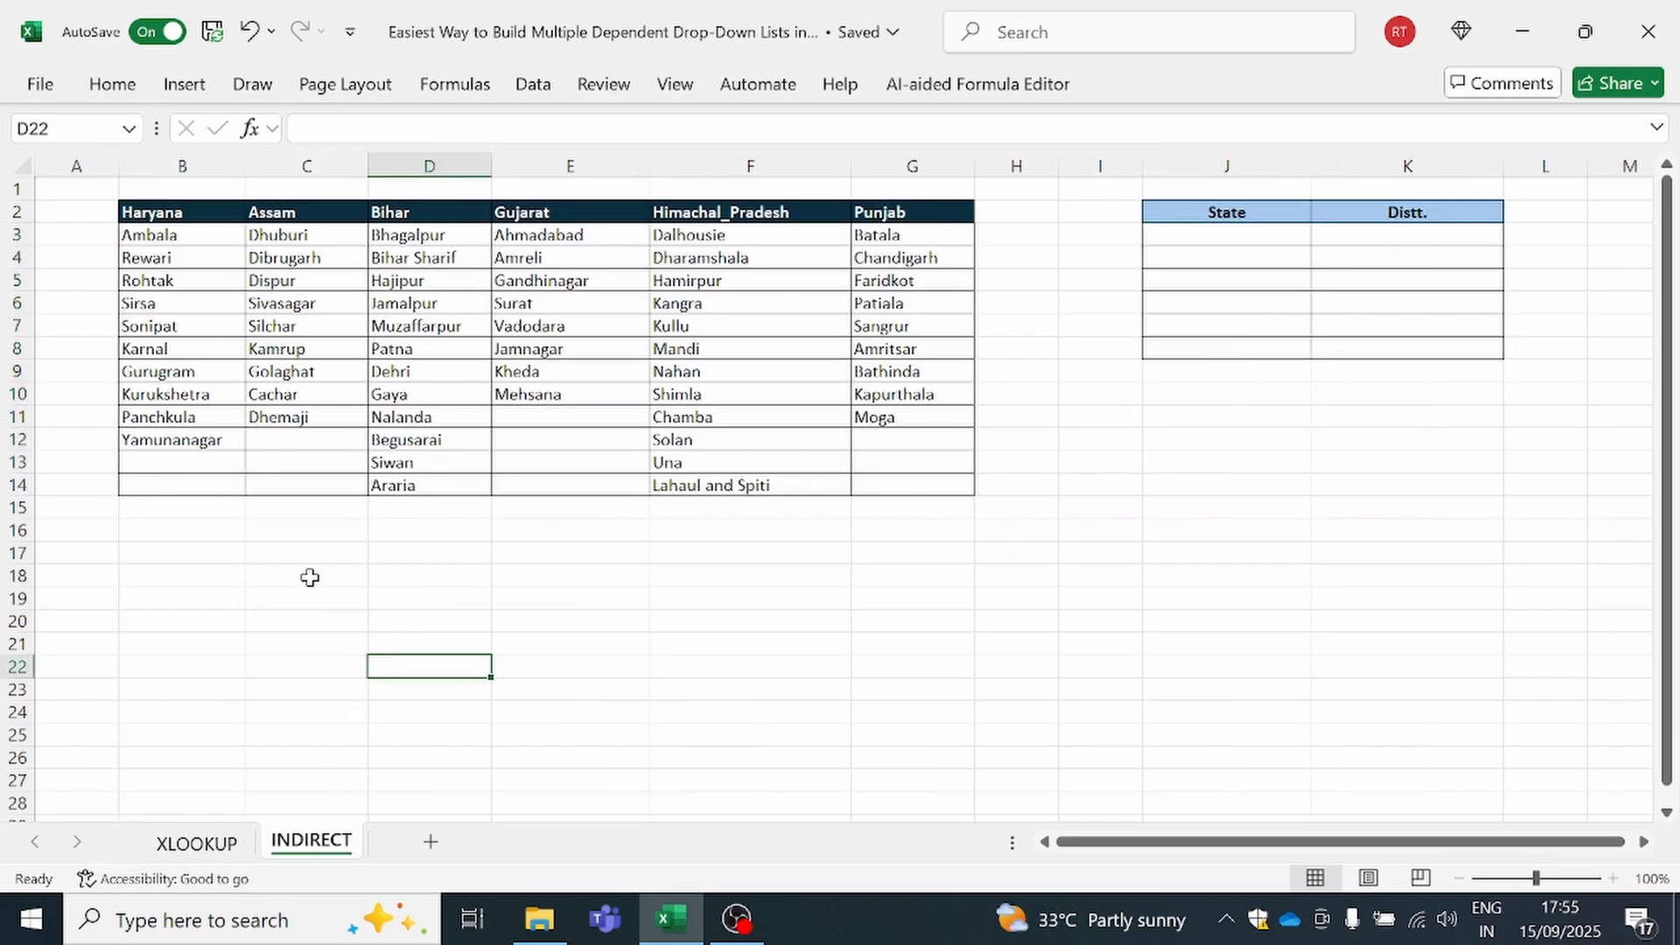
pyautogui.moveTo(145, 215); pyautogui.dragTo(914, 488)
pyautogui.moveTo(1253, 230); pyautogui.dragTo(1254, 346)
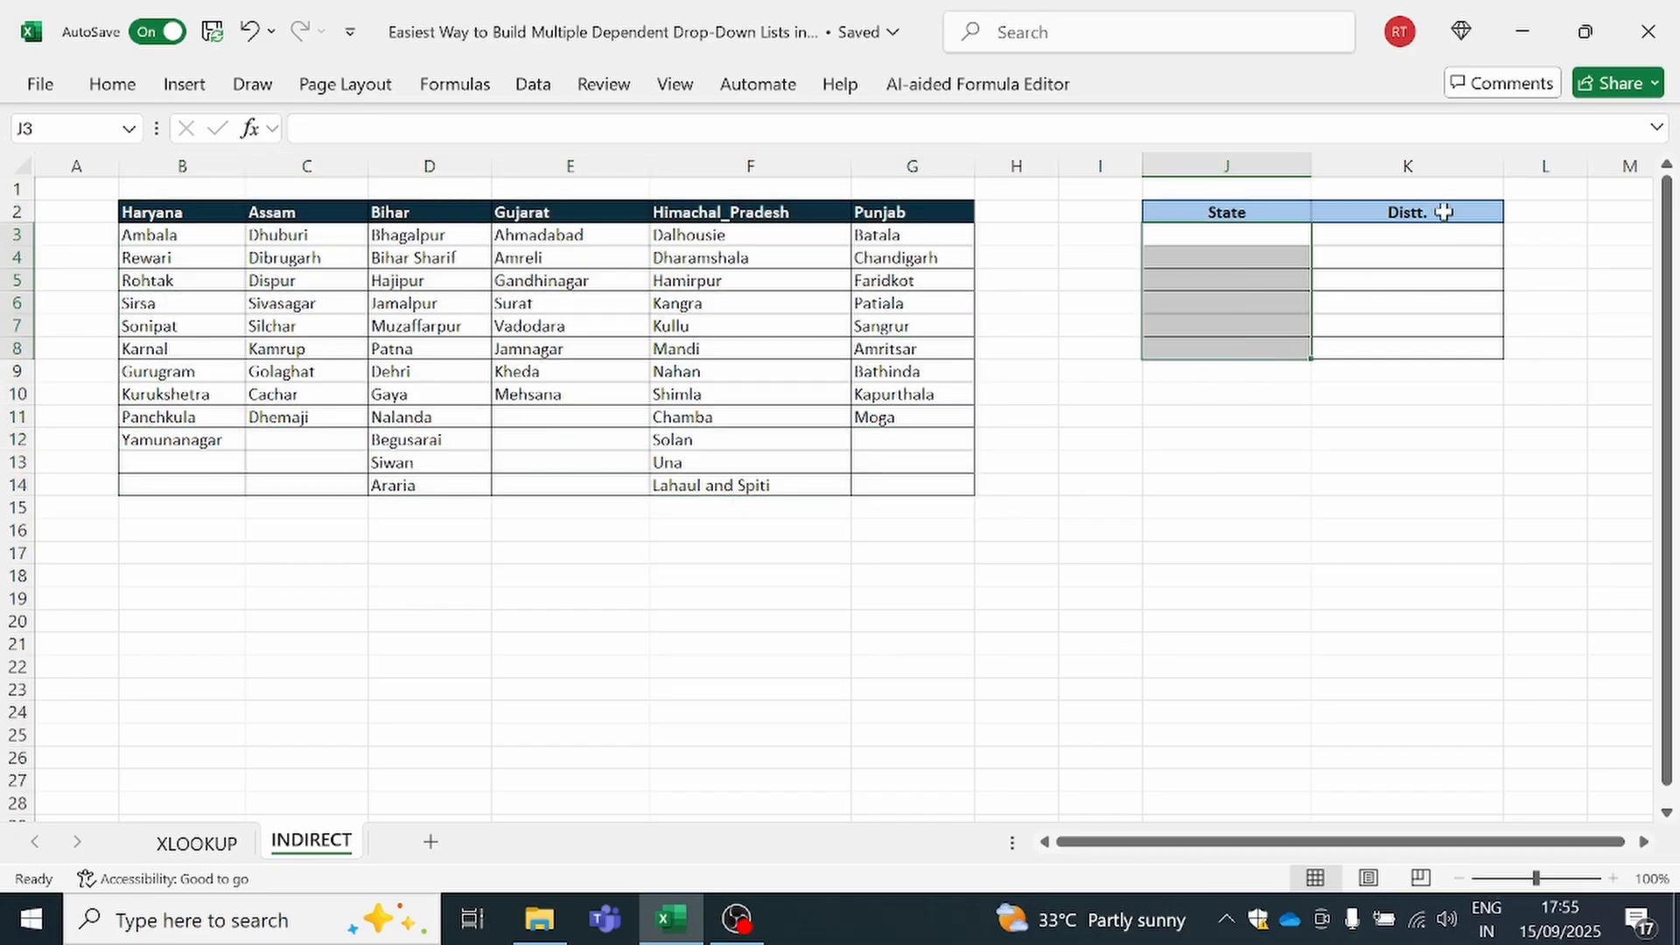
pyautogui.moveTo(1436, 234); pyautogui.dragTo(1436, 349)
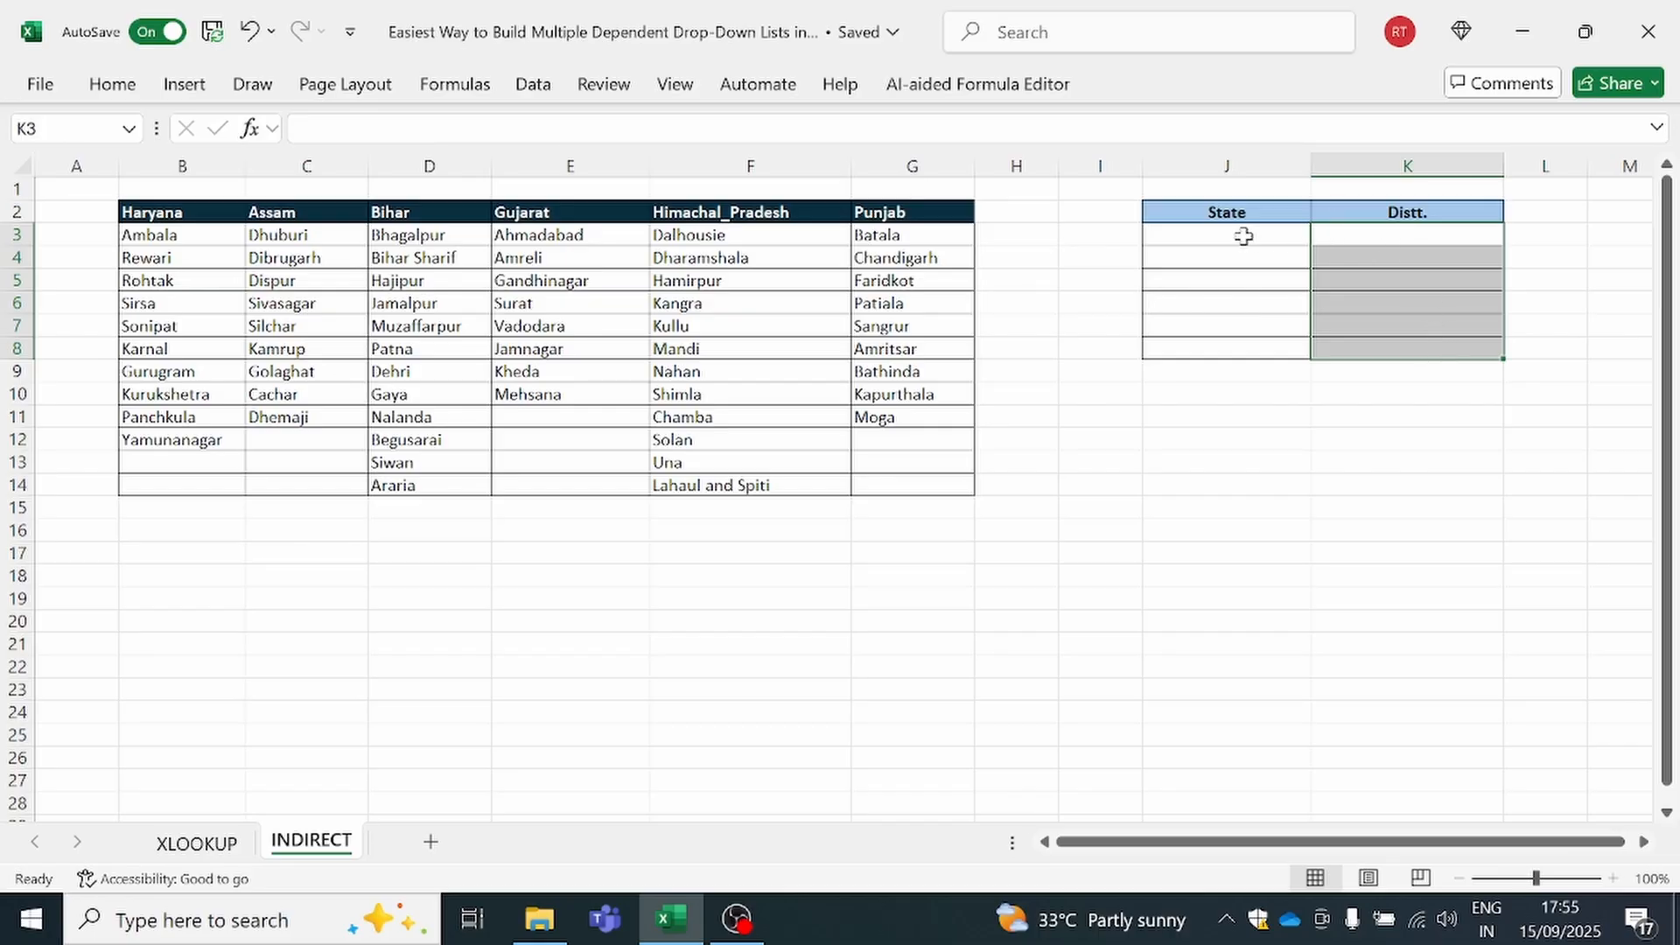
# Add a list data validation to the State cells J3:J8 with the header row =$B$2:$G$2 as source
pyautogui.moveTo(1246, 232); pyautogui.dragTo(1239, 353)
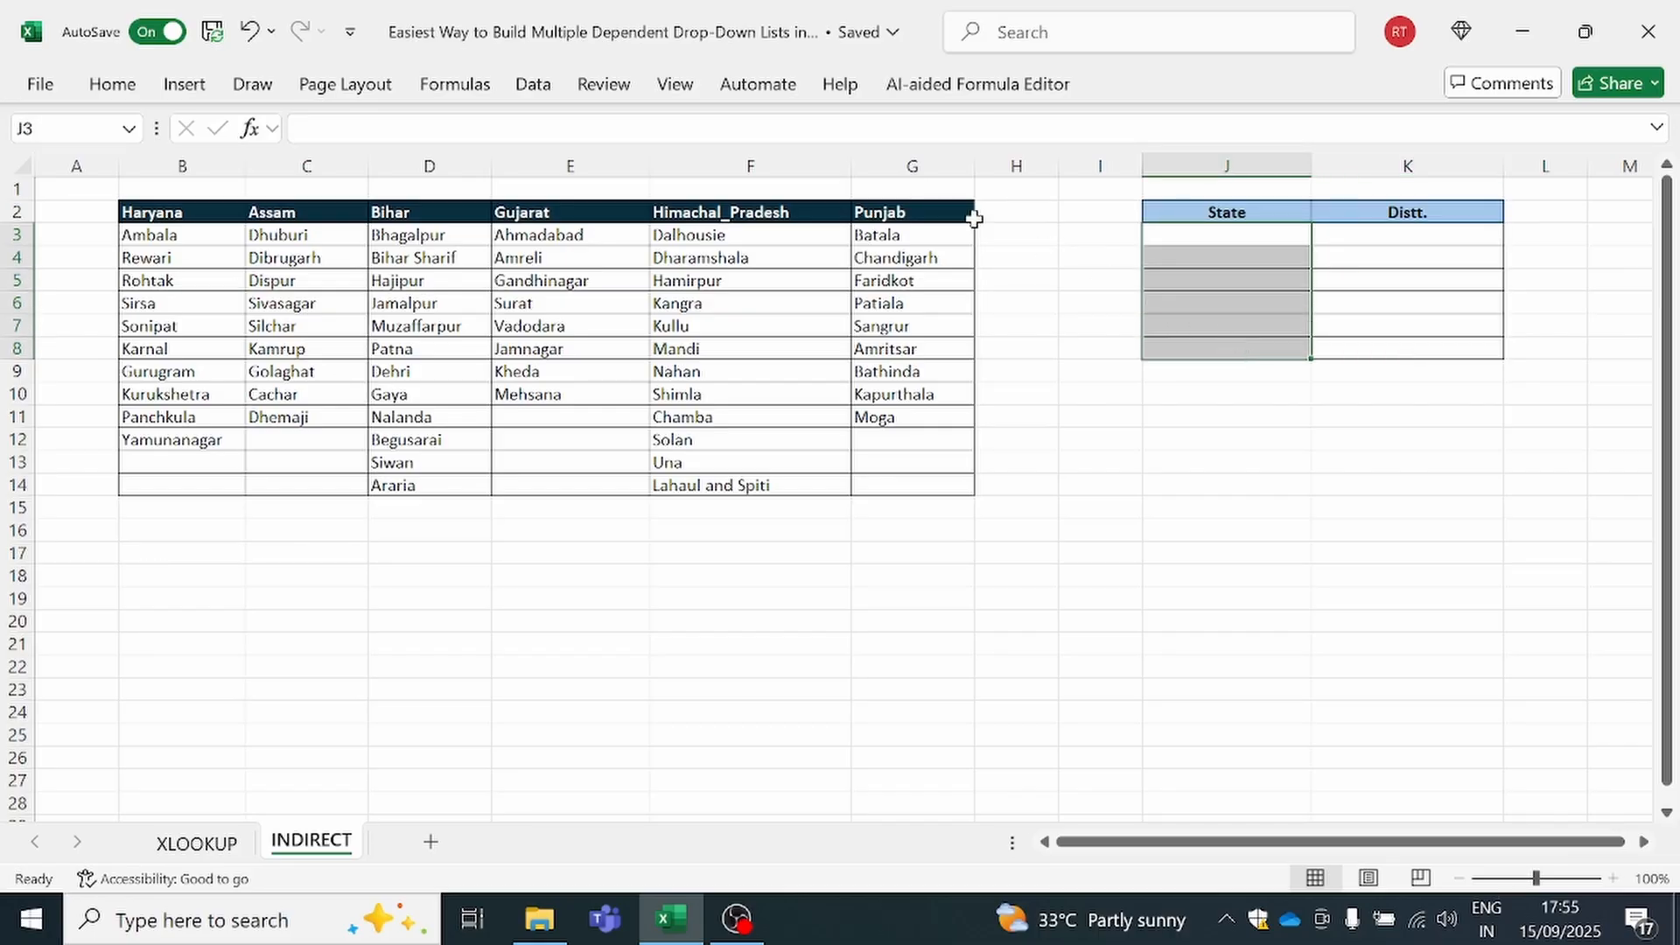
pyautogui.click(533, 85)
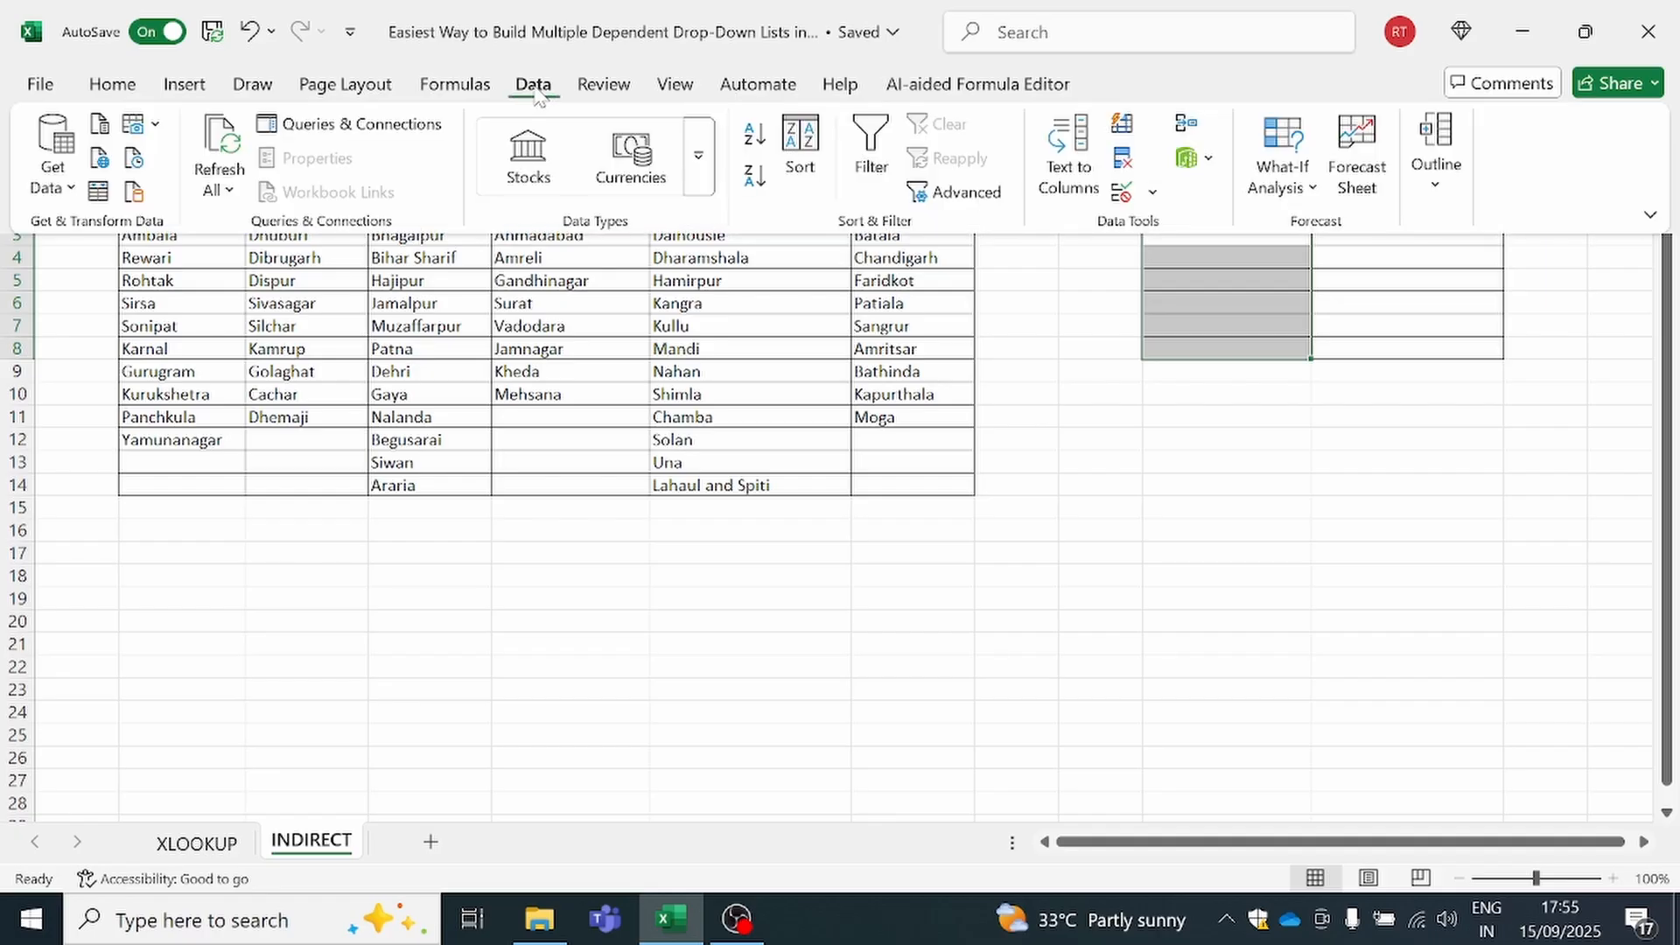
pyautogui.click(1122, 191)
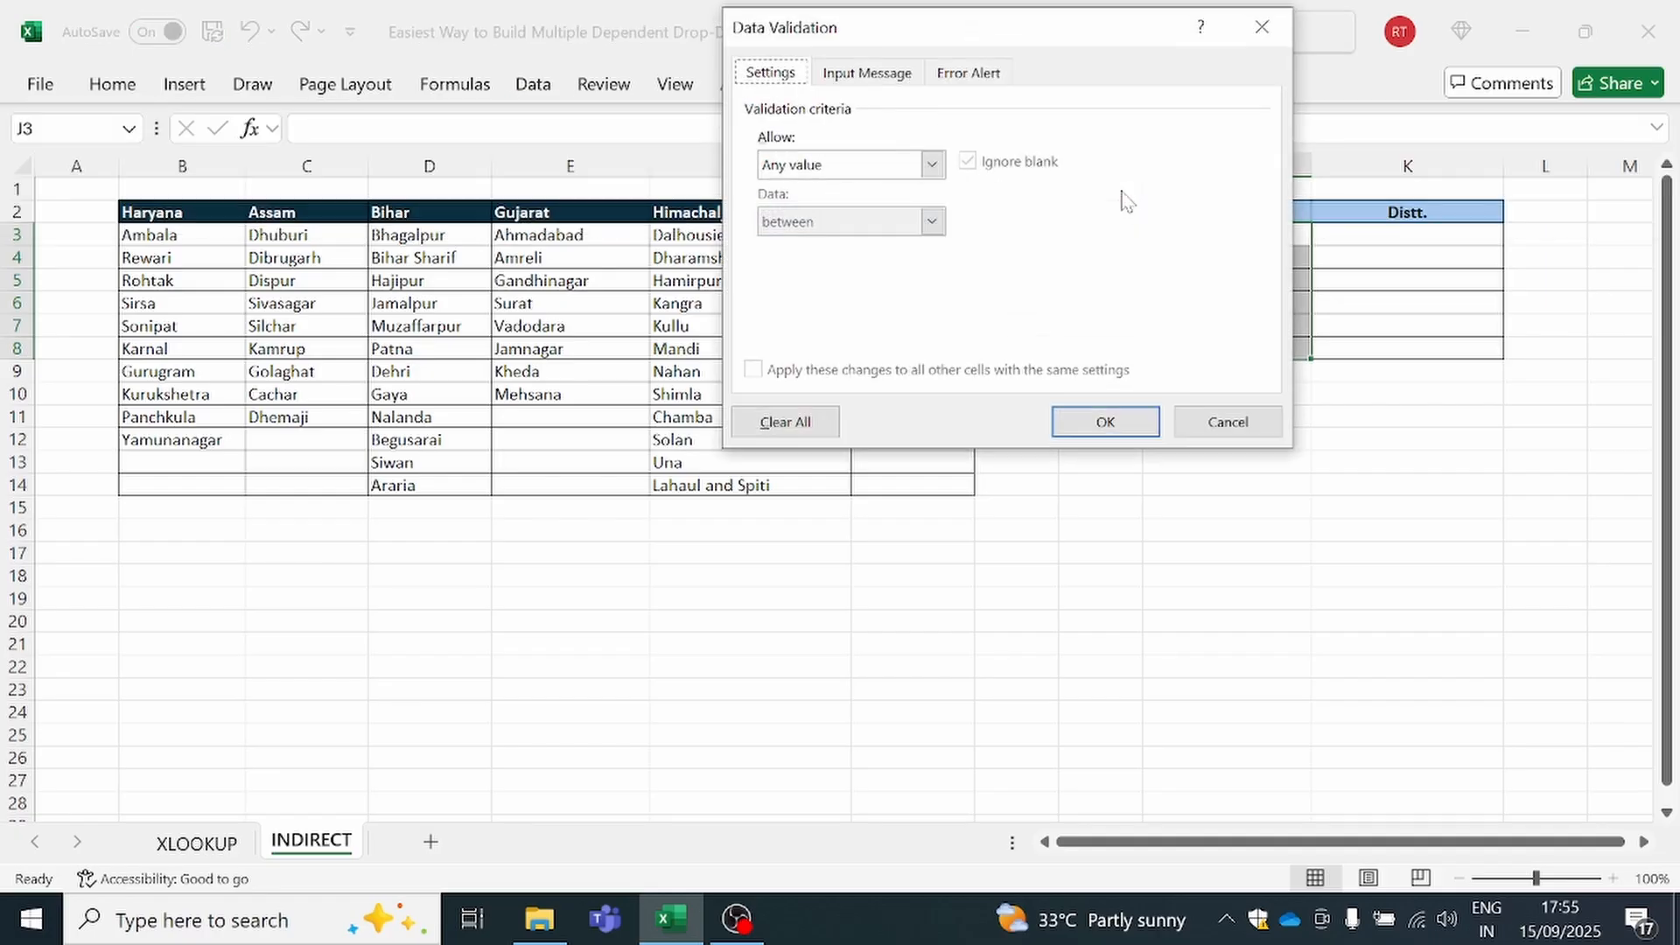
pyautogui.click(874, 166)
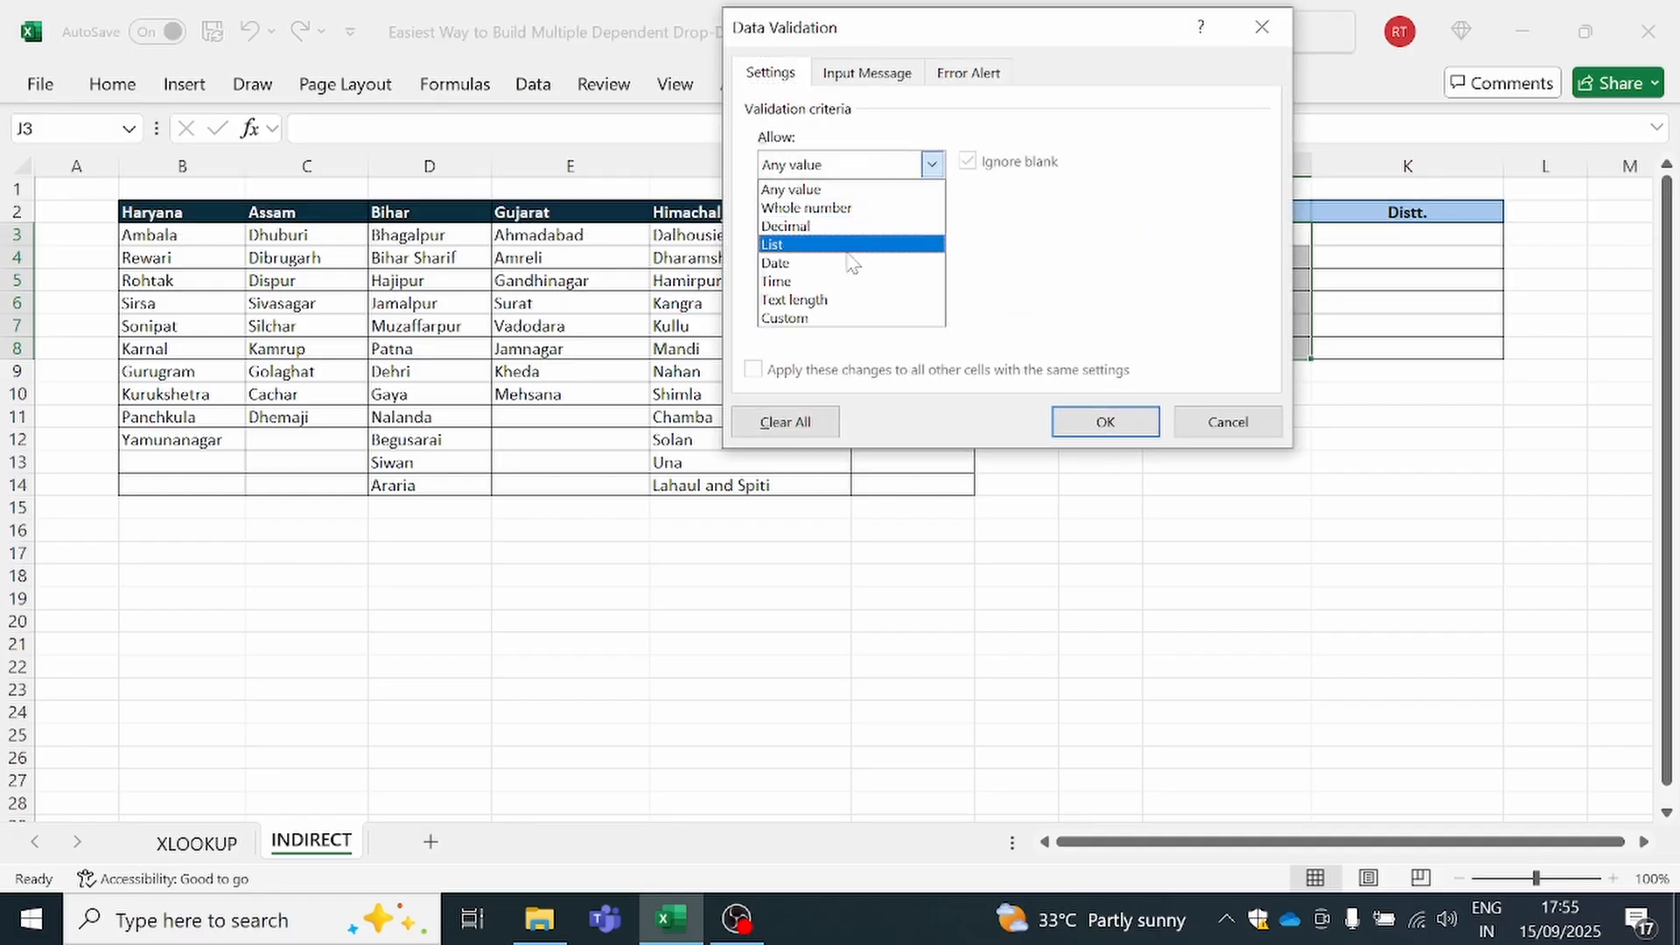
pyautogui.click(854, 245)
pyautogui.moveTo(970, 39); pyautogui.dragTo(832, 361)
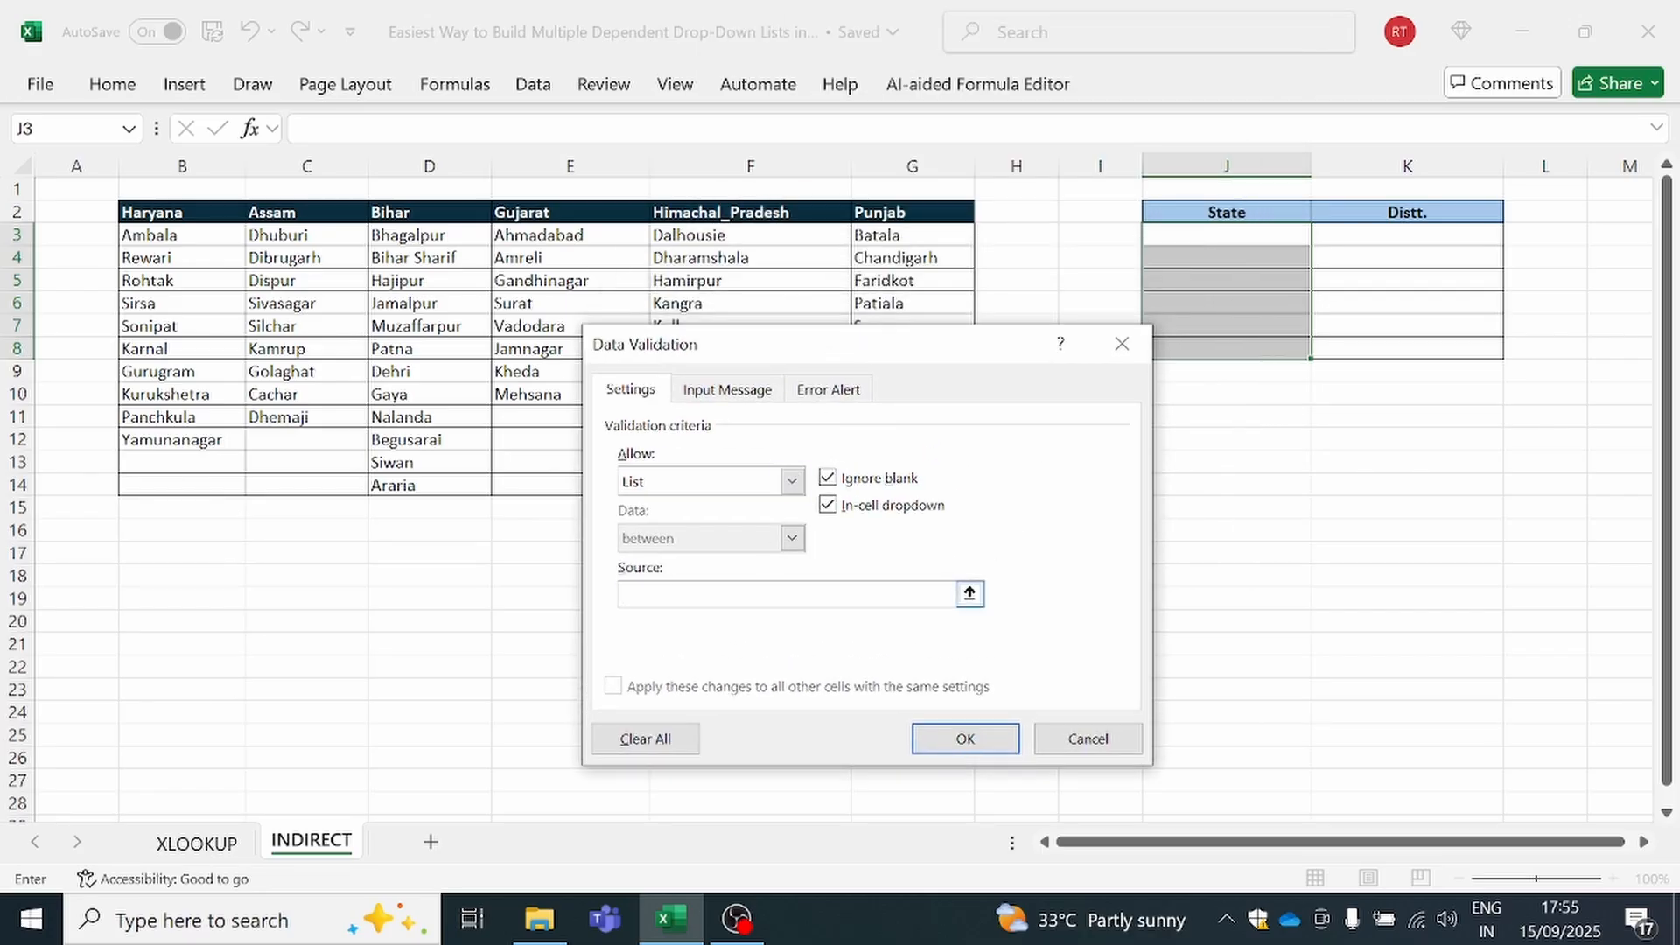
pyautogui.moveTo(136, 210); pyautogui.dragTo(900, 218)
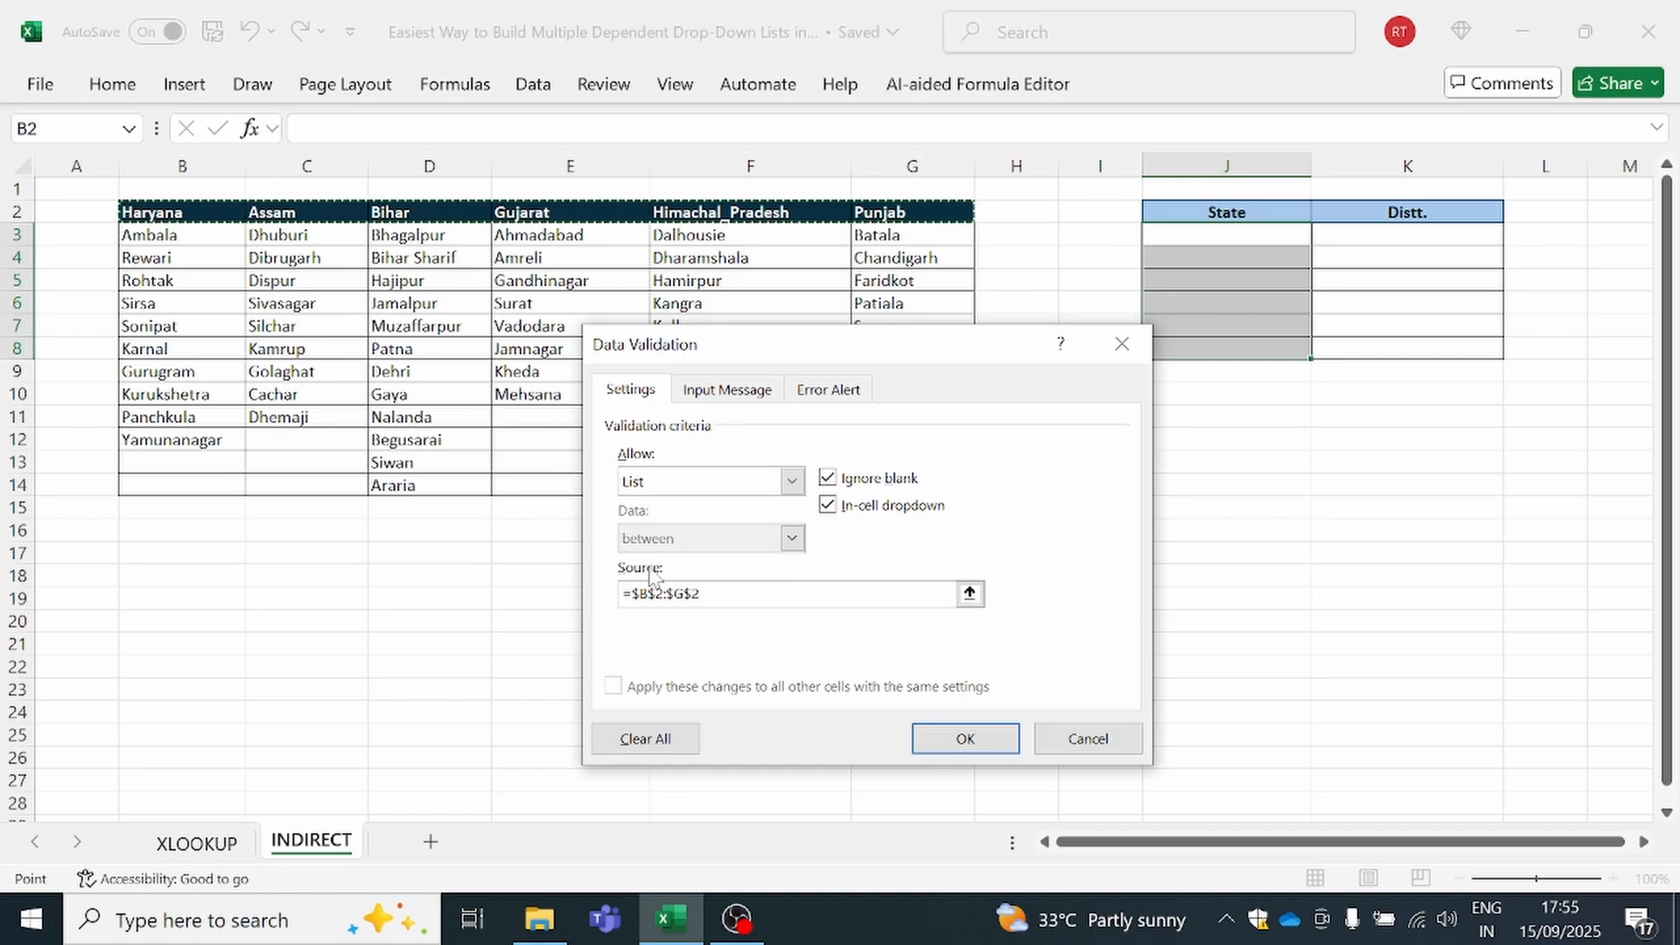
pyautogui.click(937, 745)
# Check the options of the new State drop-down lists in J5 and J3 without choosing one
pyautogui.click(1242, 283)
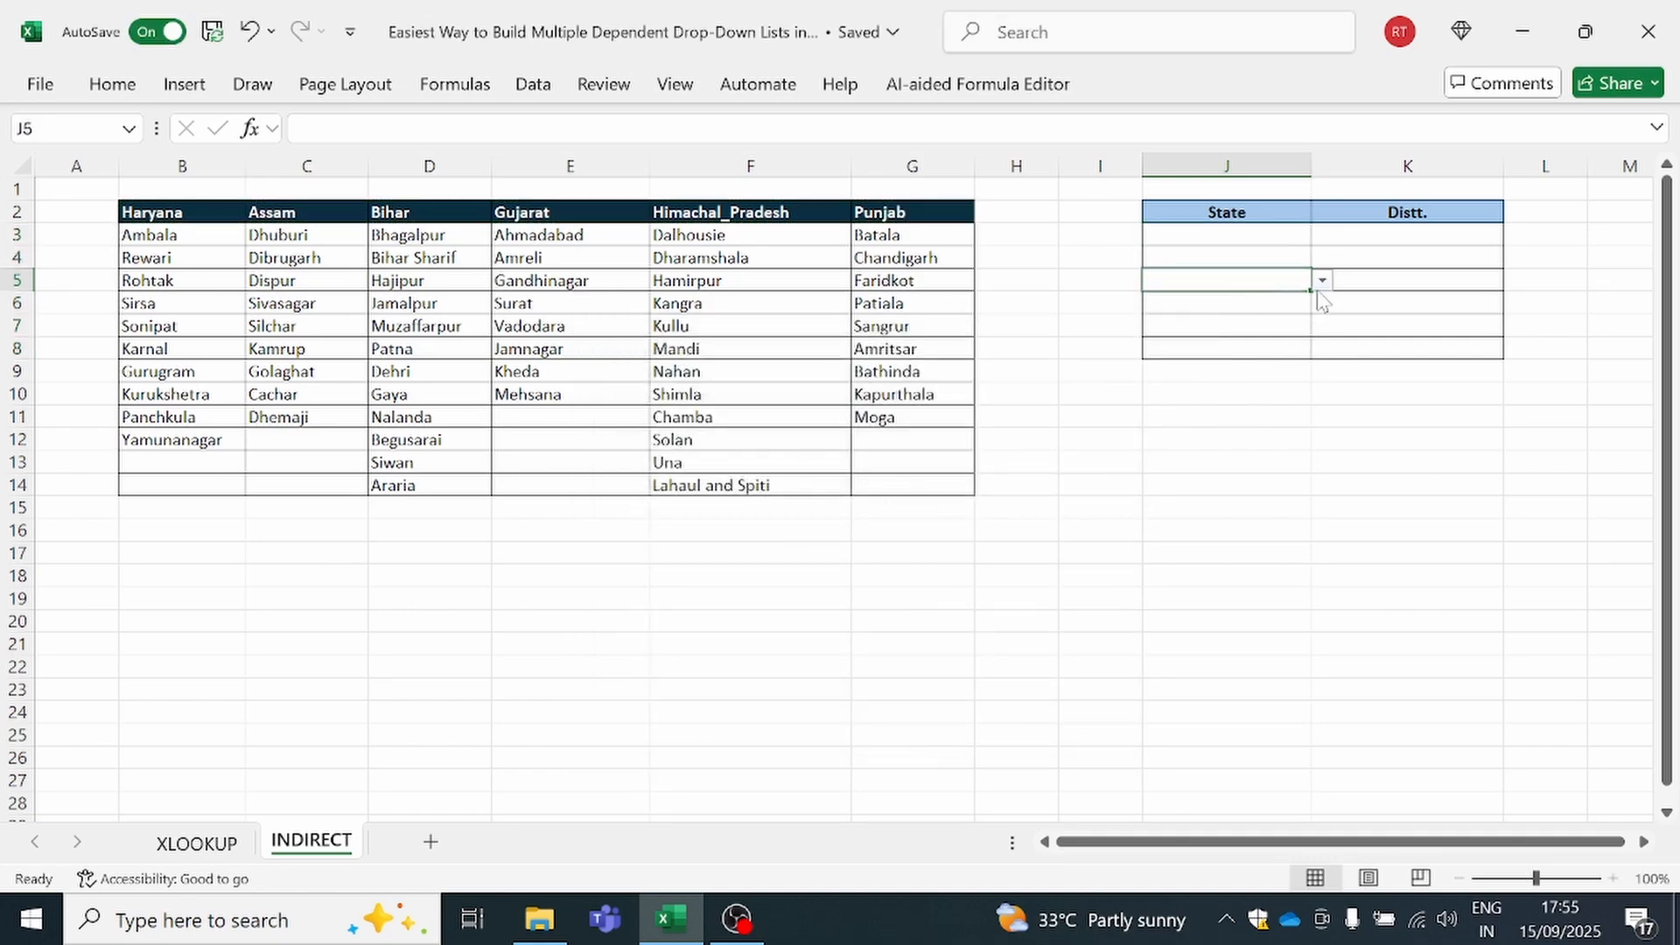
pyautogui.click(1323, 281)
pyautogui.click(1242, 259)
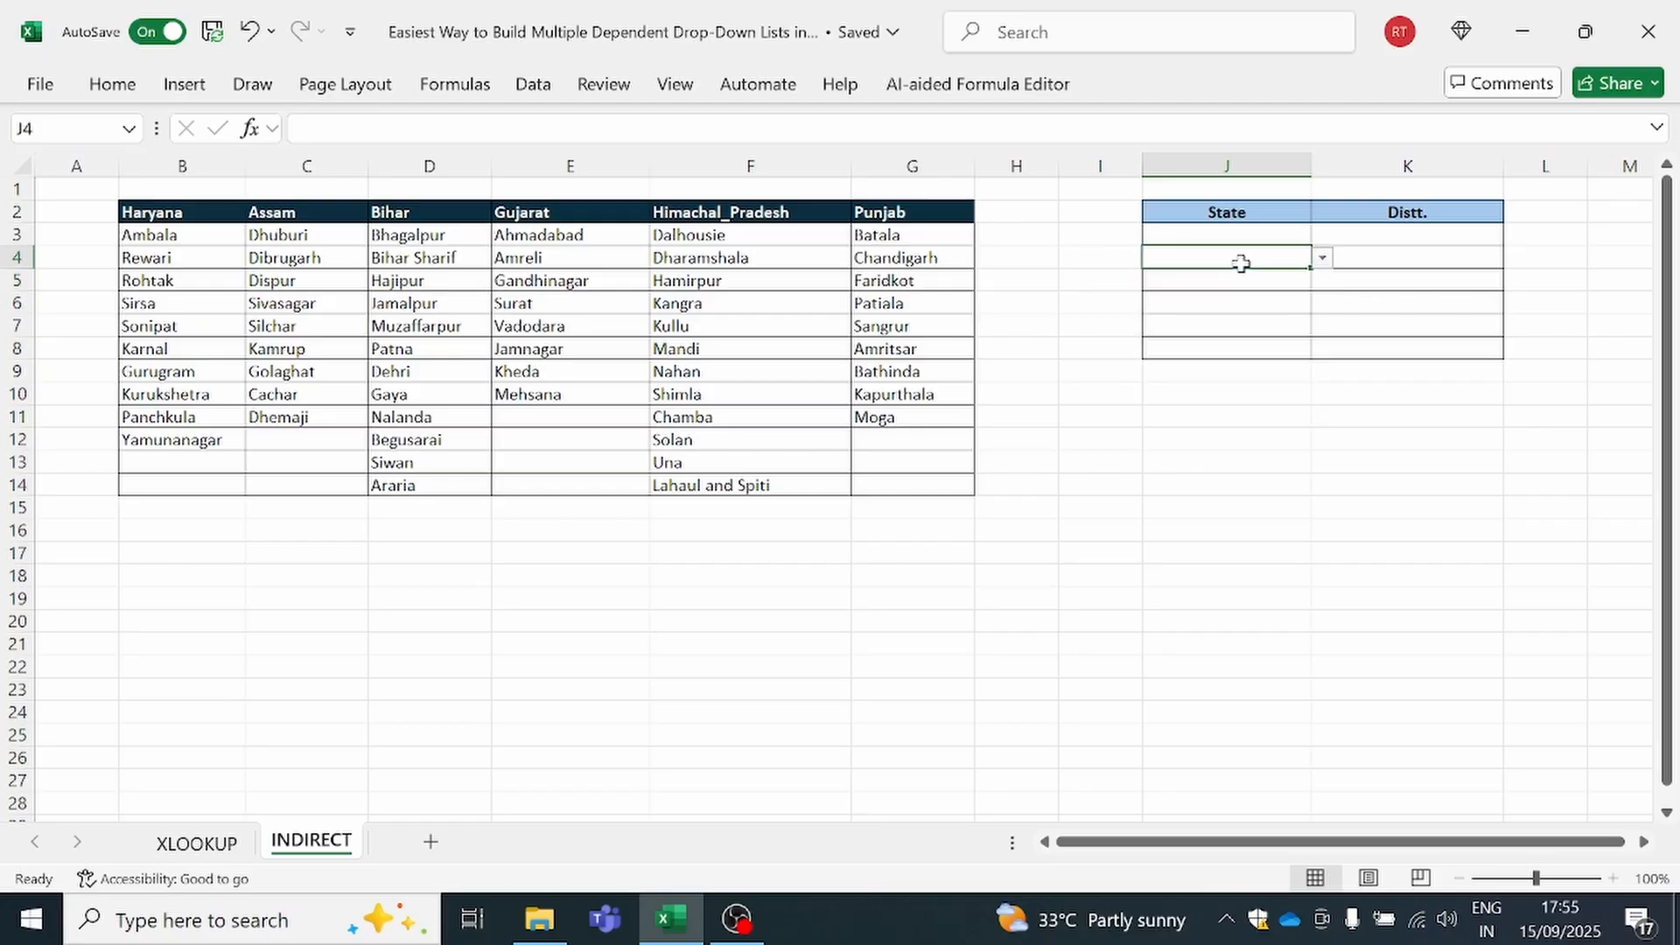
pyautogui.click(1232, 234)
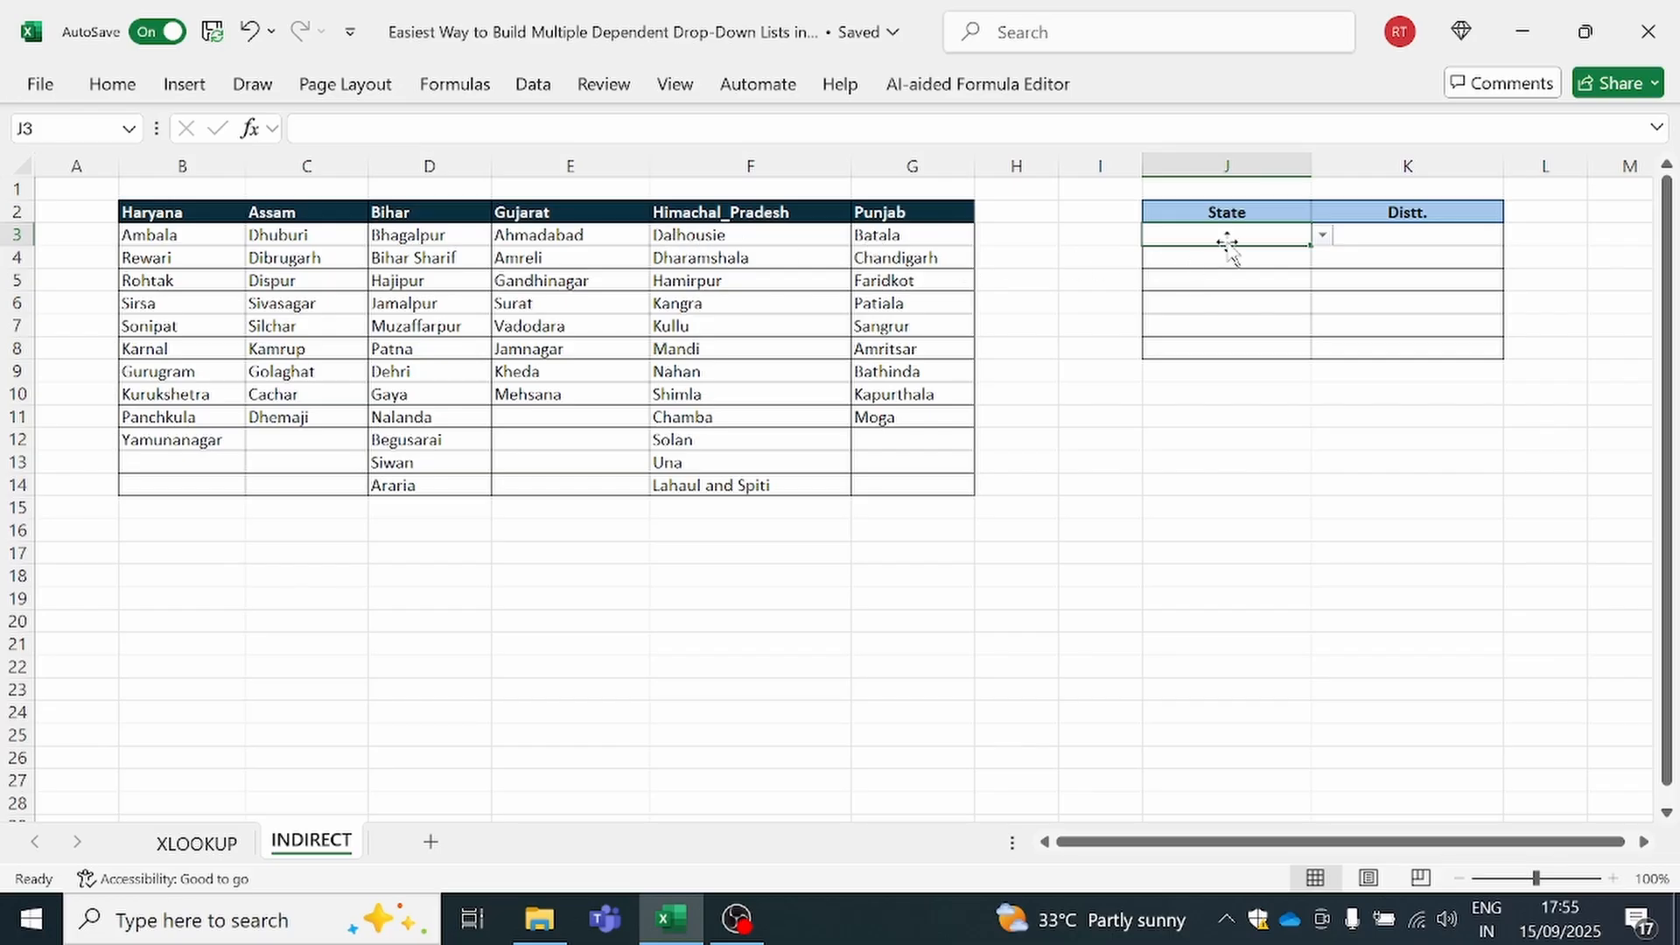
pyautogui.click(1322, 236)
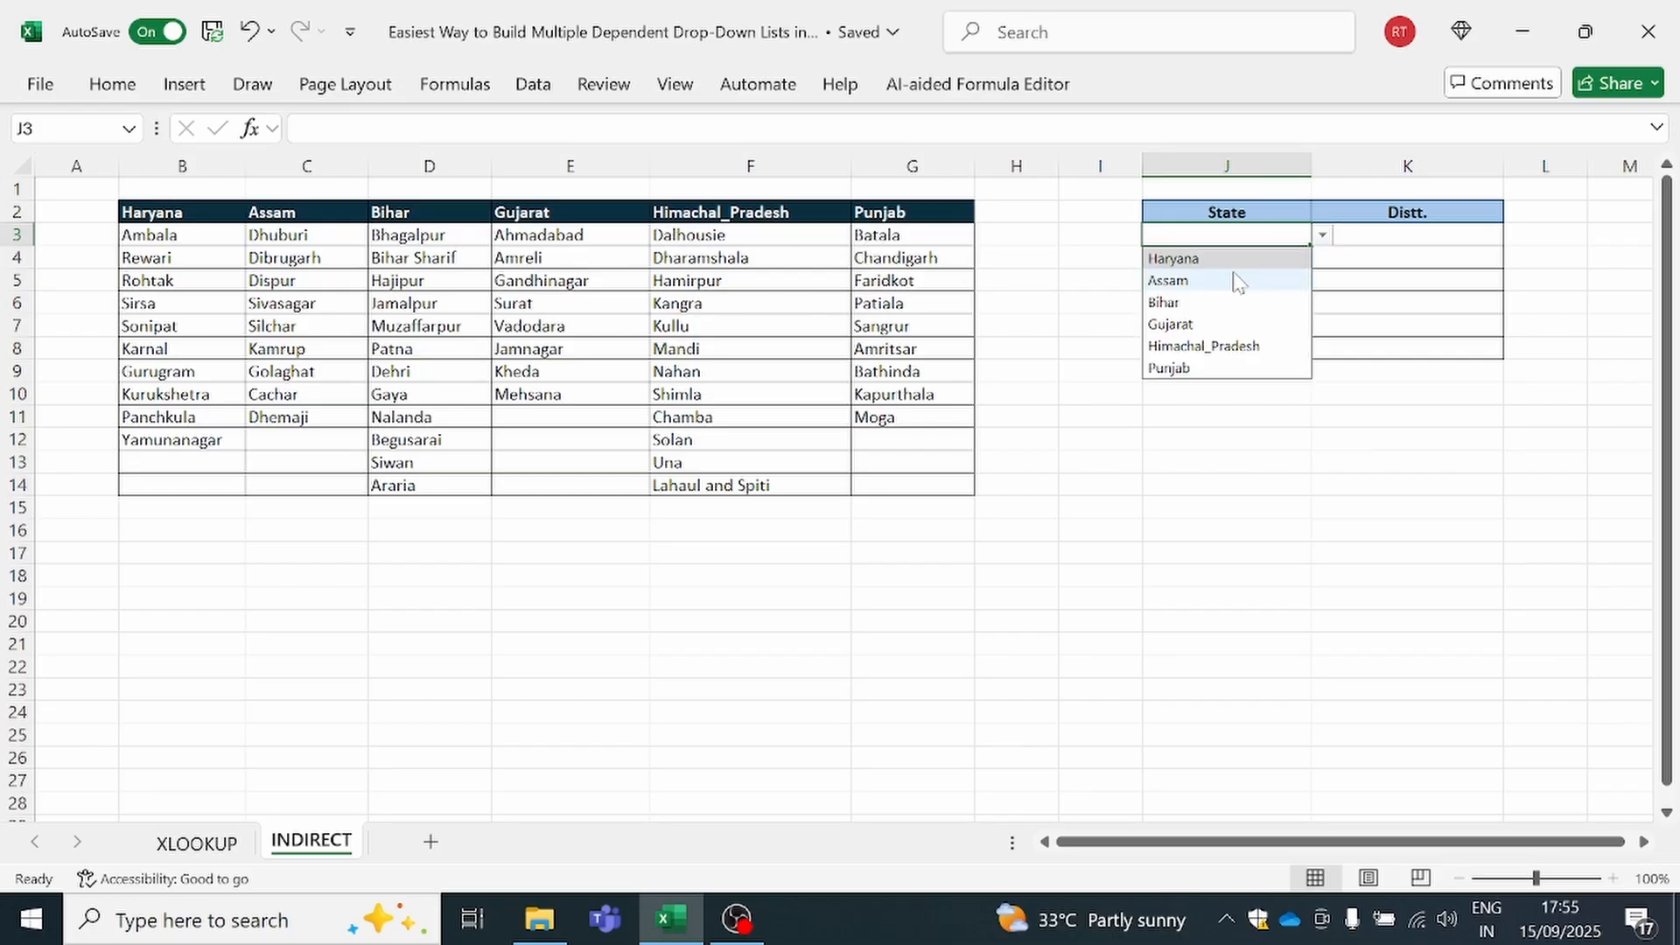
pyautogui.click(1234, 234)
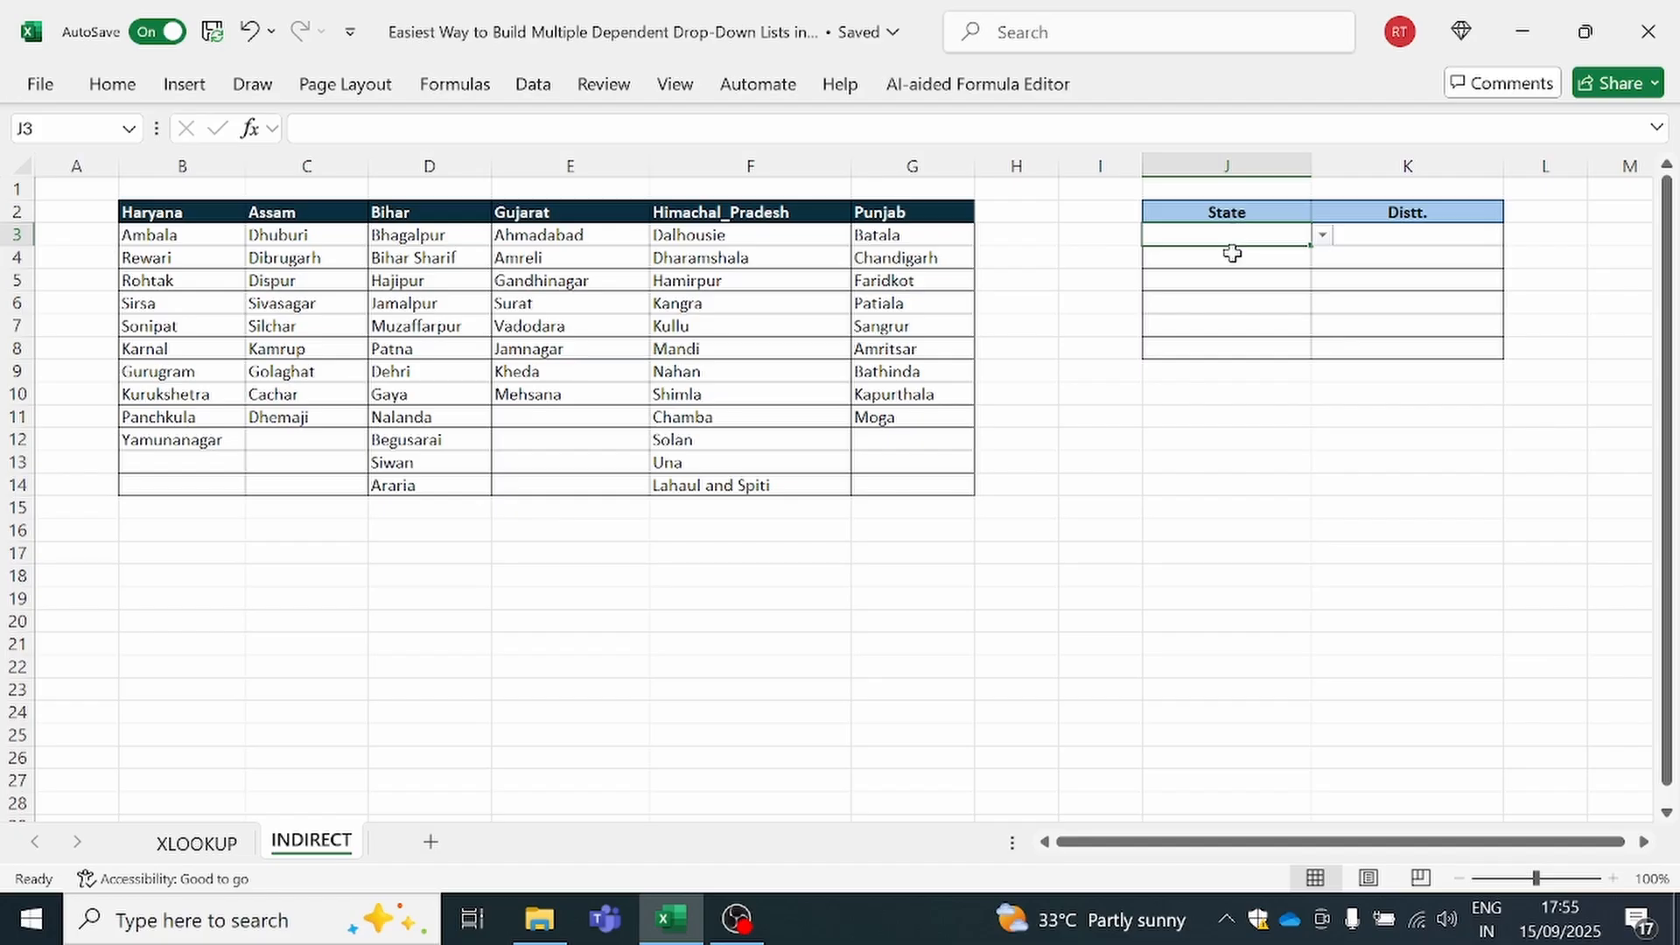
pyautogui.click(1233, 253)
pyautogui.click(1249, 283)
pyautogui.click(1413, 236)
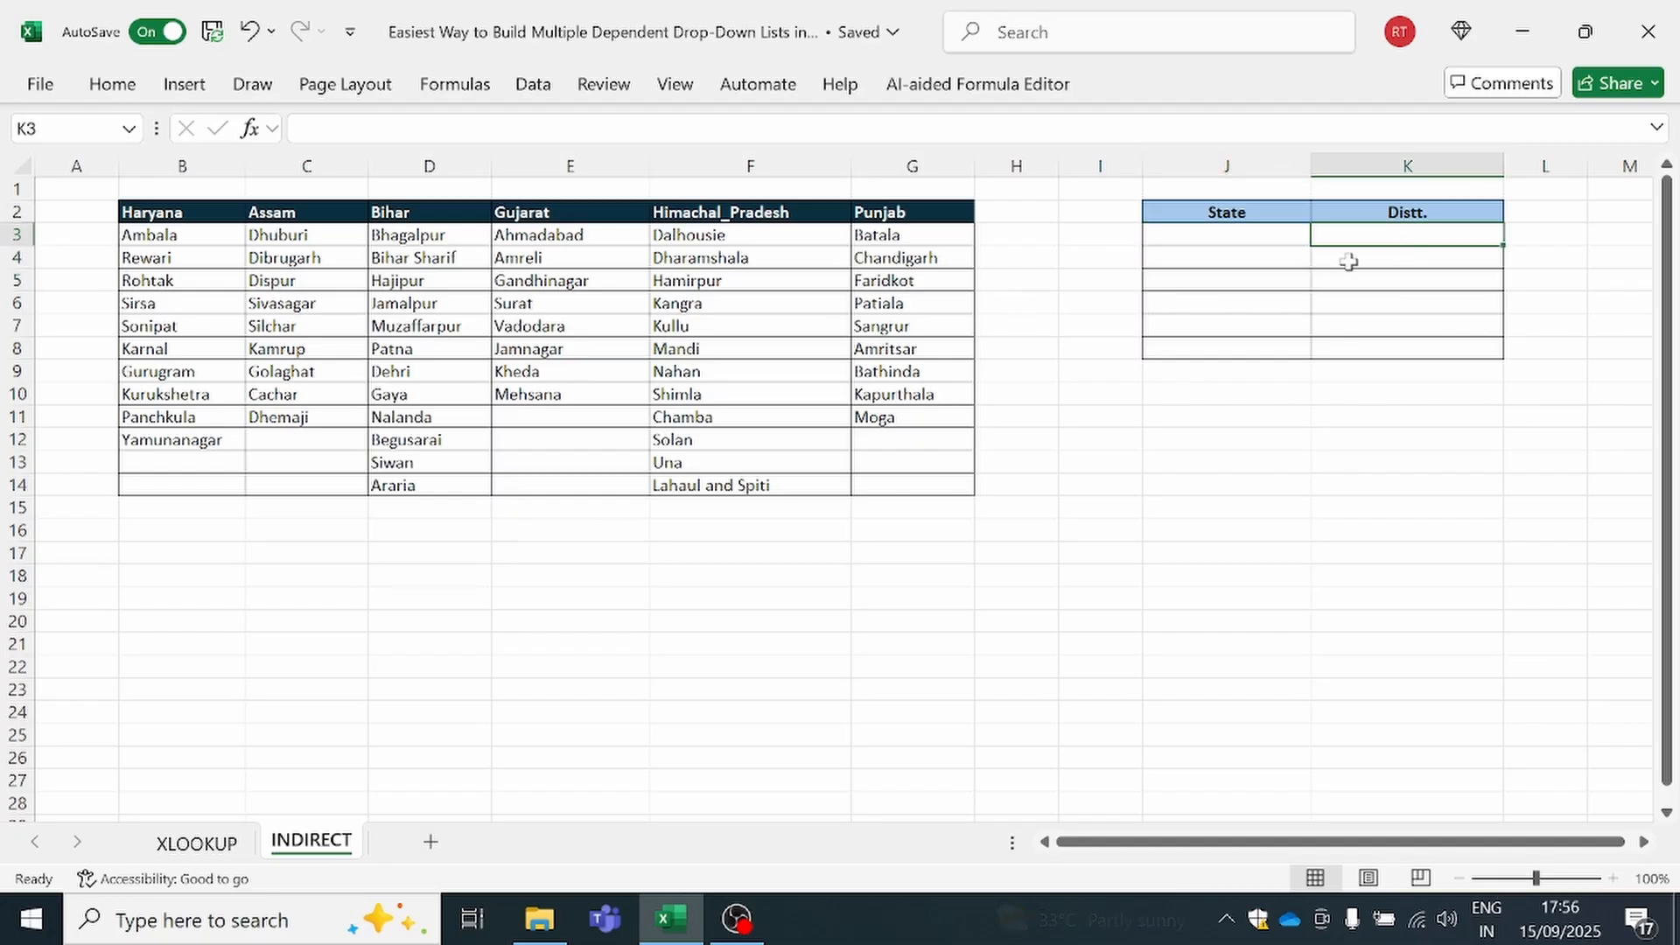
pyautogui.click(1260, 234)
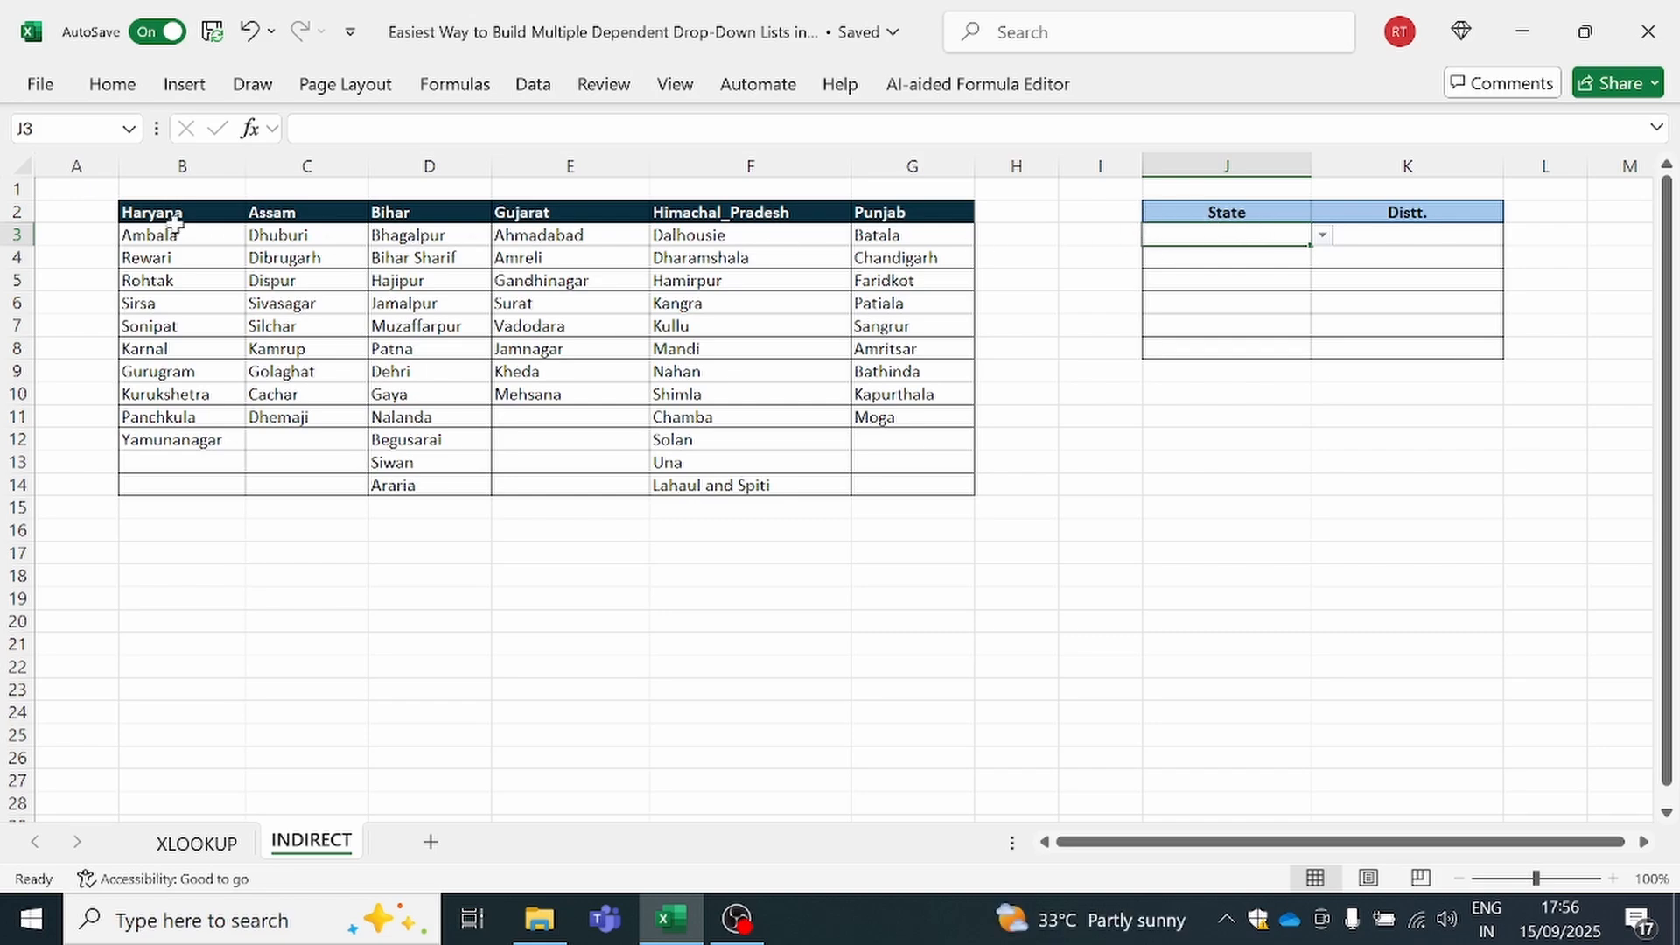
# Create named ranges from the state table B2:G14 using only the top row as names, with Left column turned off
pyautogui.moveTo(174, 218); pyautogui.dragTo(912, 496)
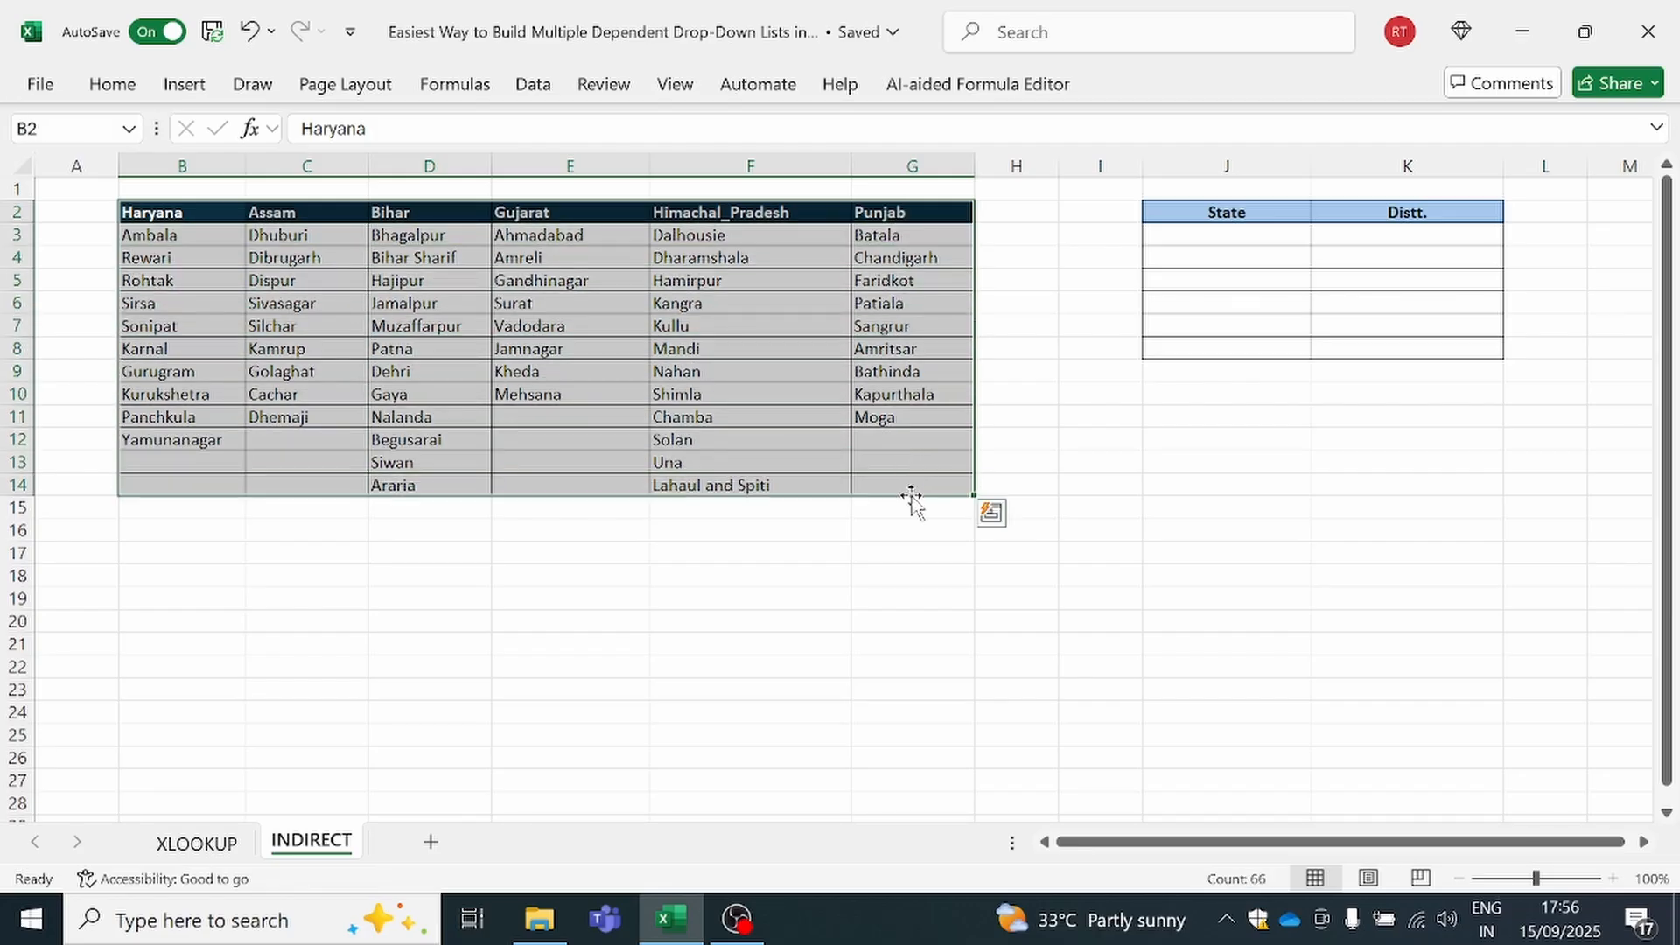
pyautogui.click(455, 85)
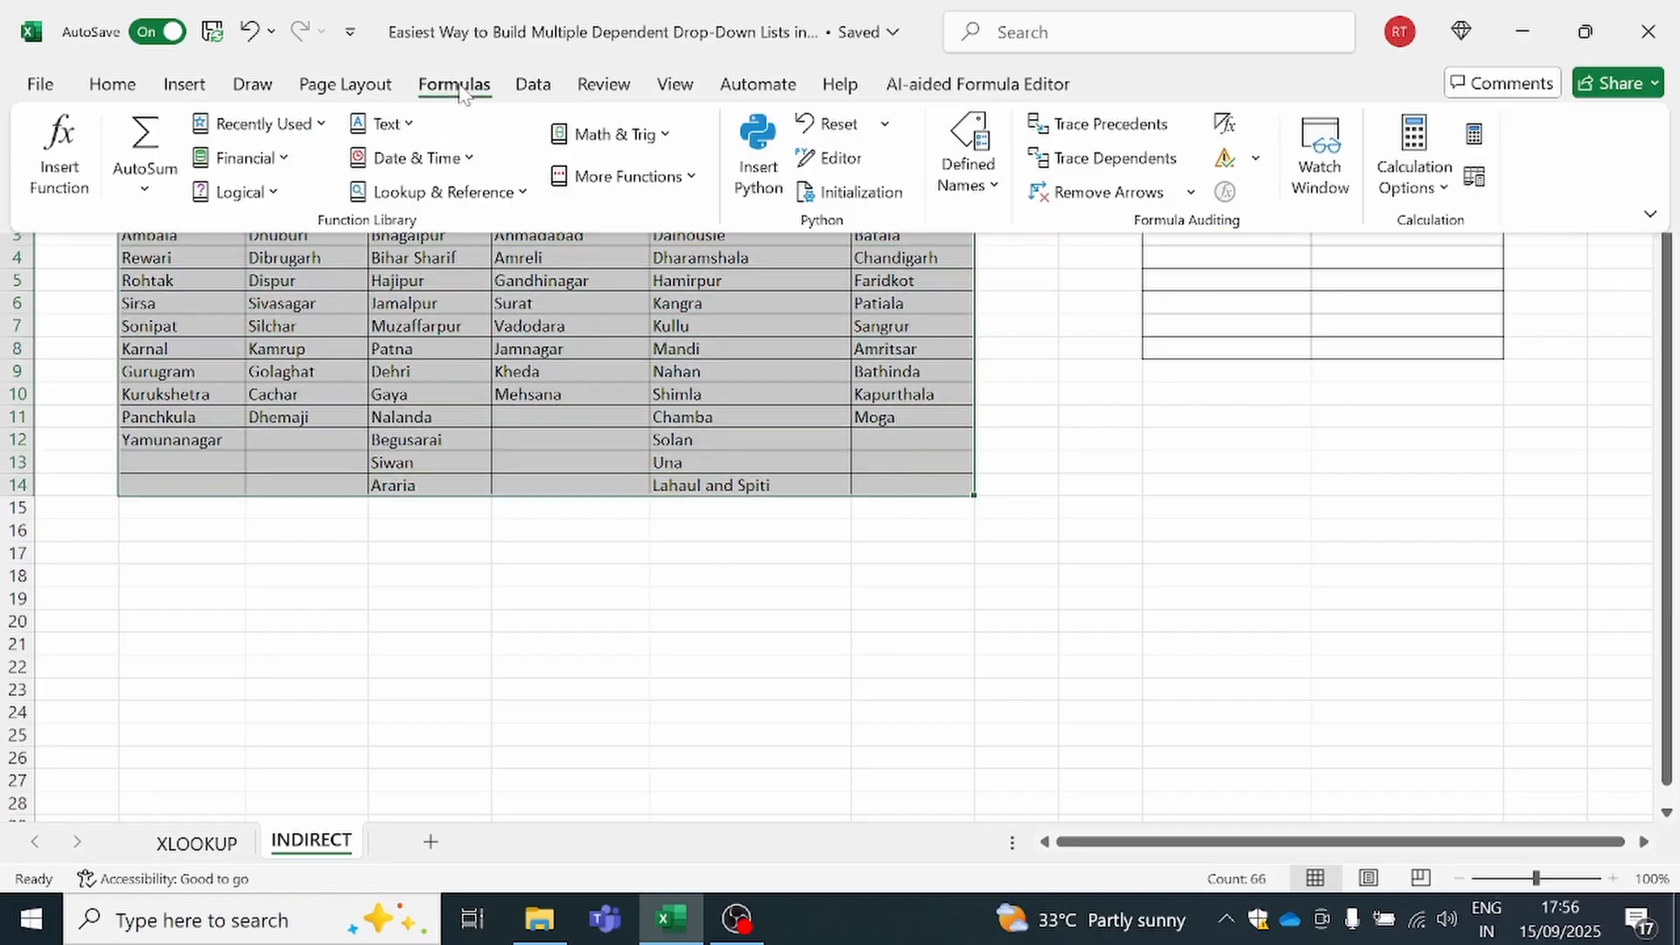
pyautogui.click(996, 195)
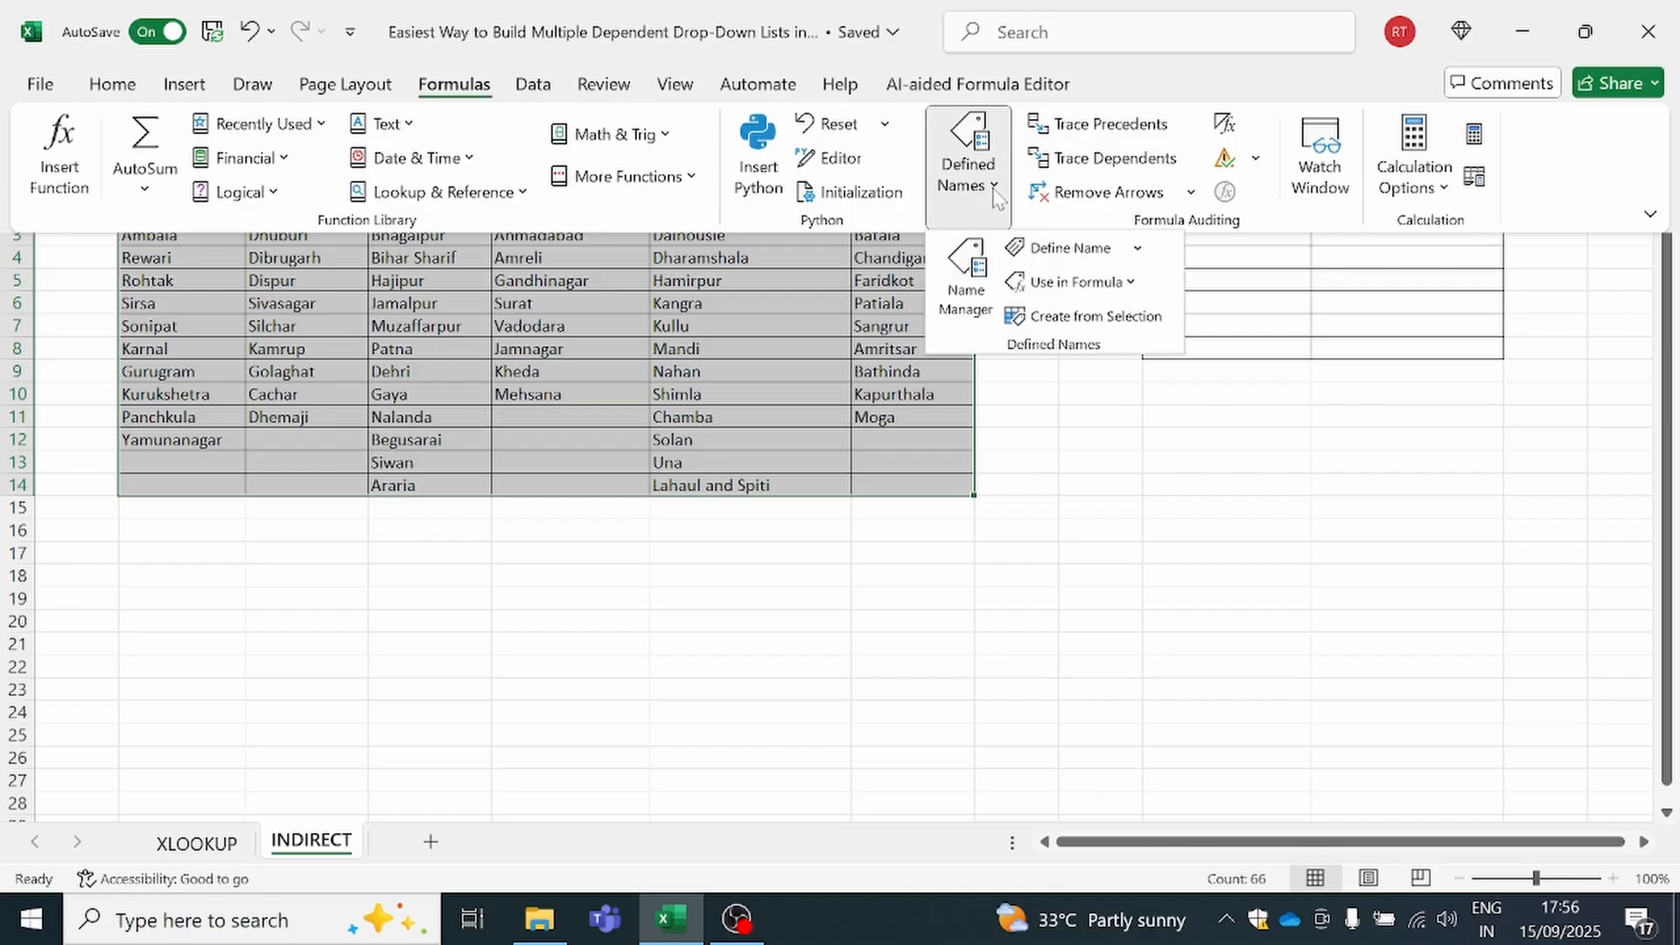
pyautogui.click(1043, 321)
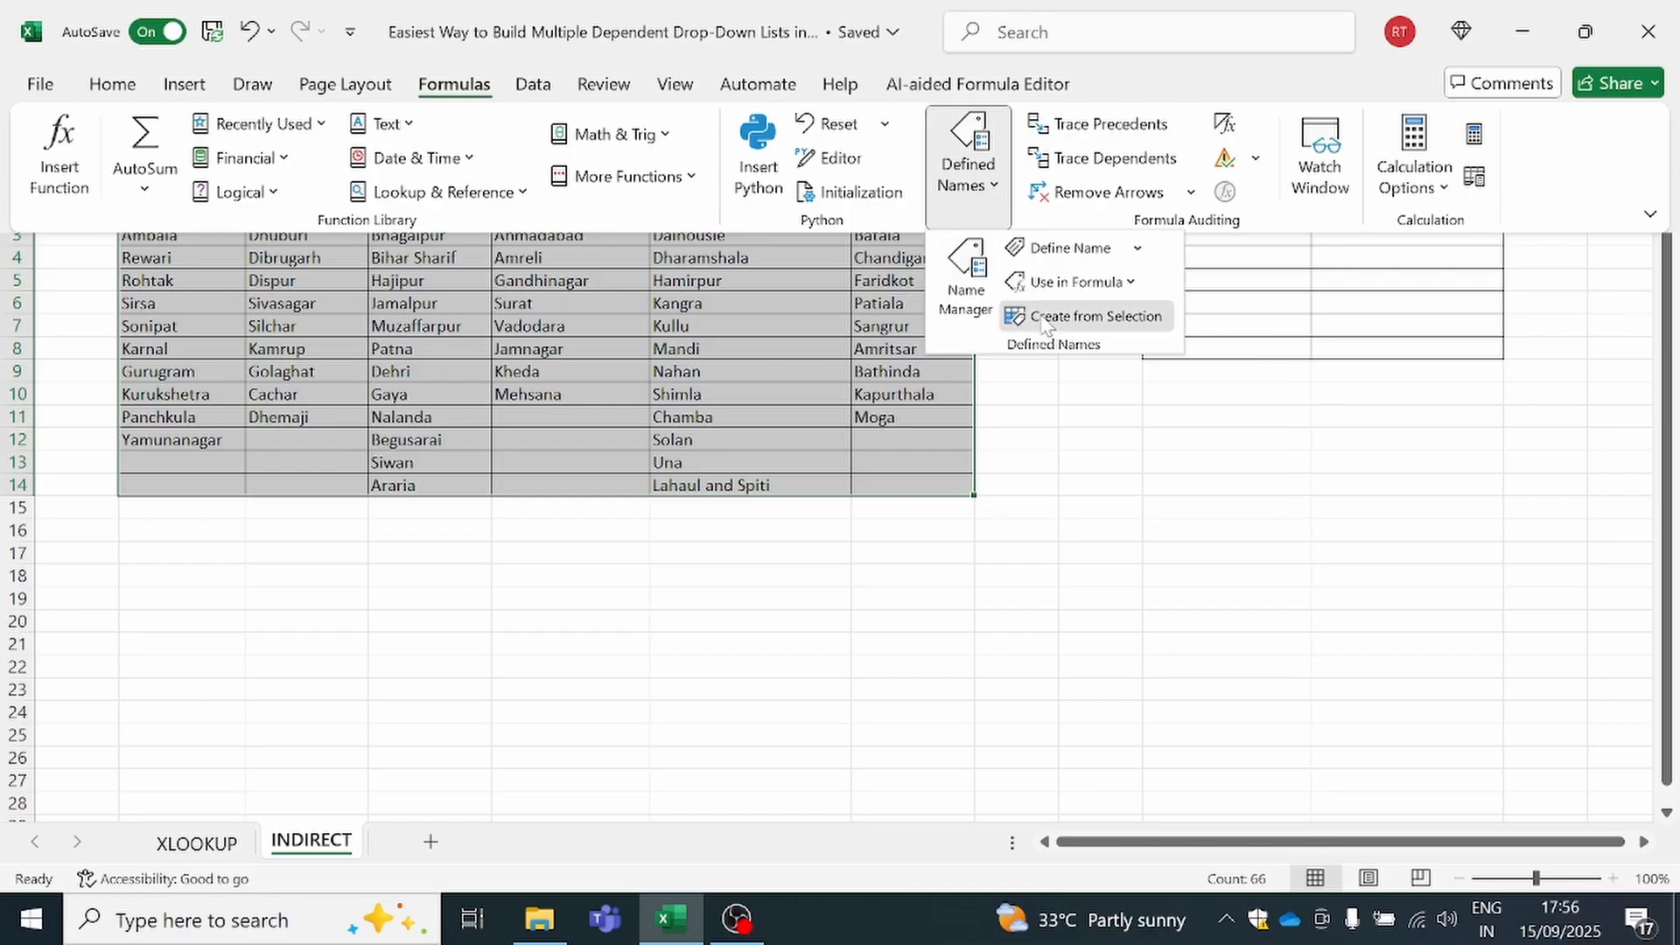
pyautogui.moveTo(889, 424); pyautogui.dragTo(1186, 399)
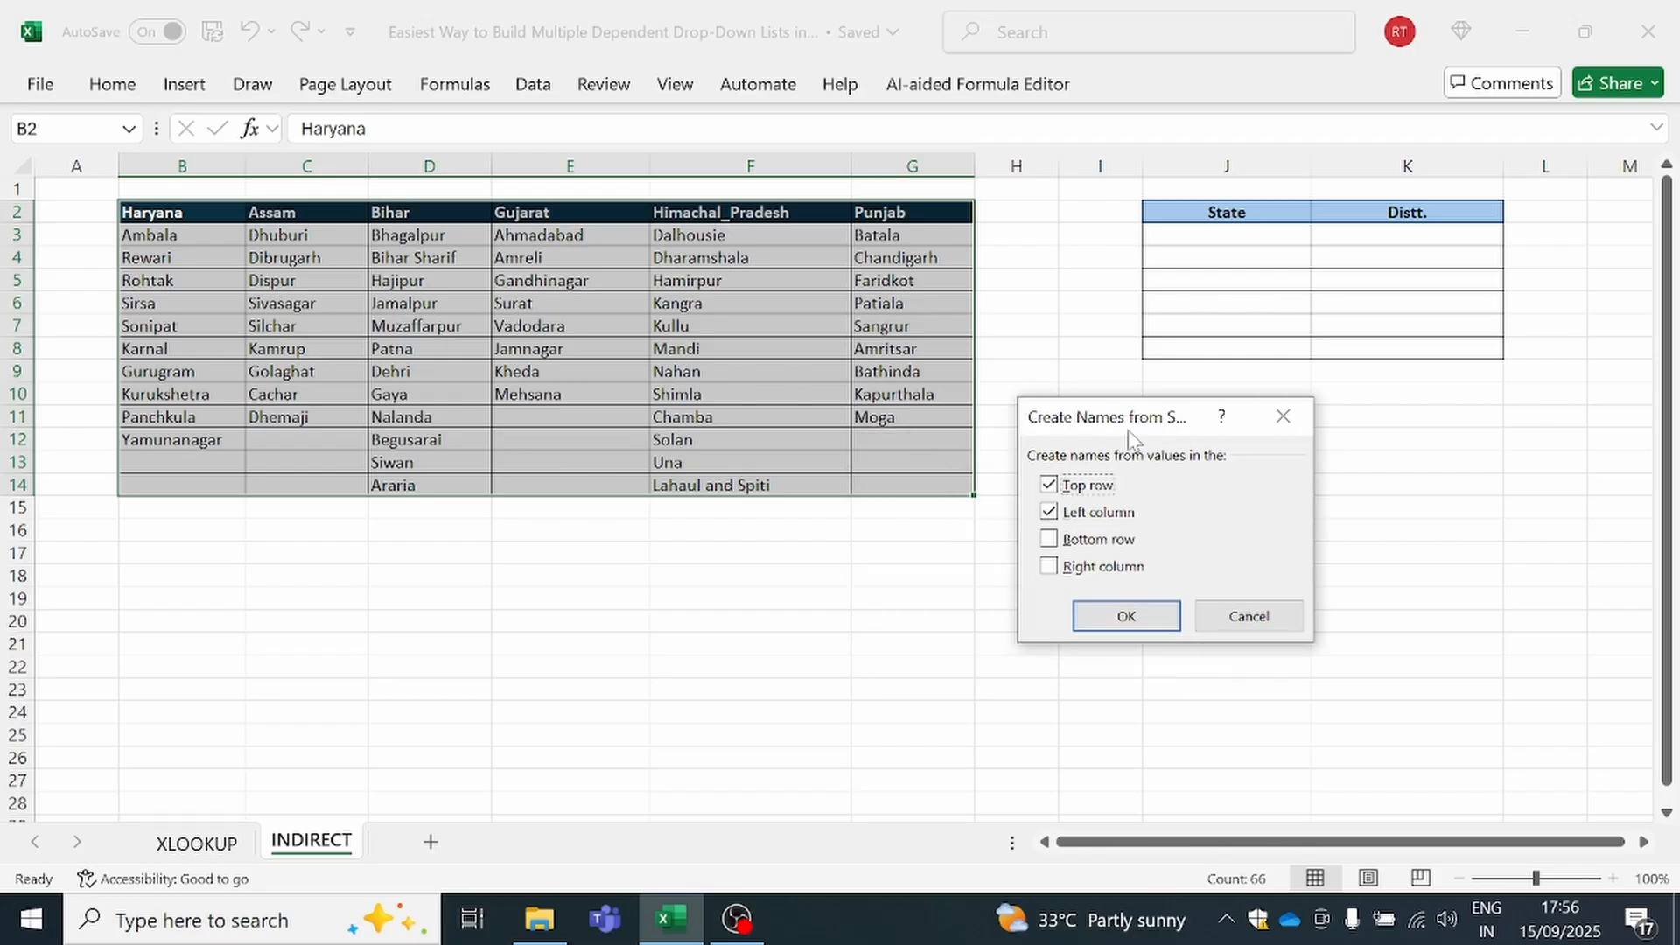
pyautogui.click(1050, 514)
pyautogui.click(1116, 615)
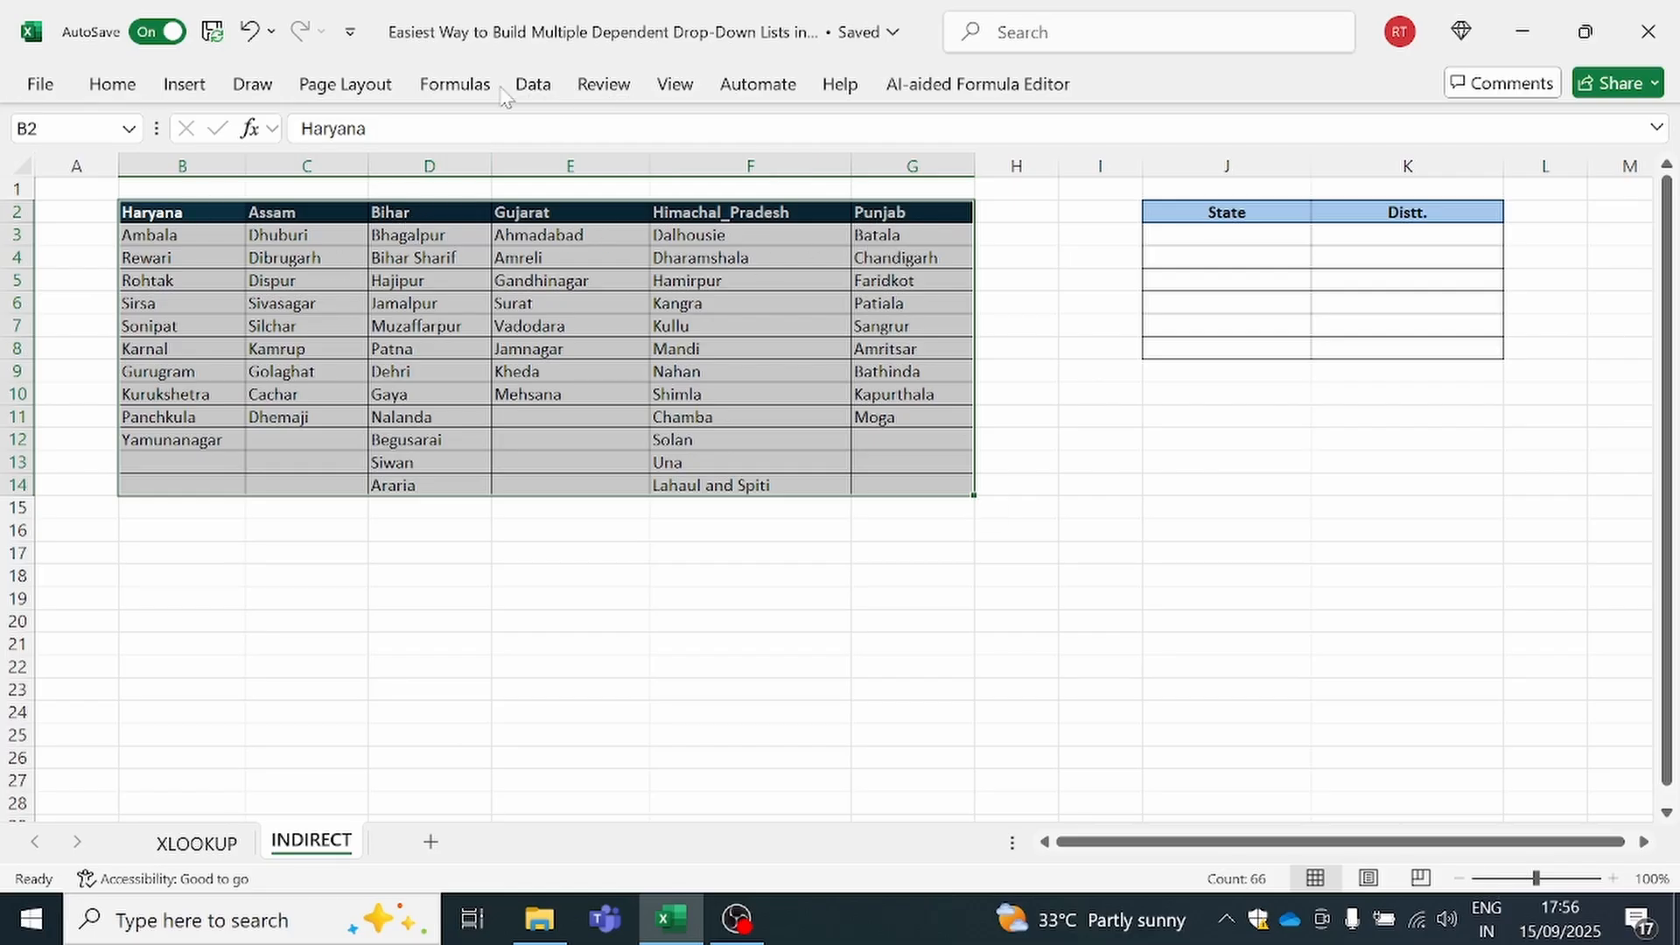
# Review the state named ranges and the cells they refer to in the Name Manager, and close it
pyautogui.click(455, 85)
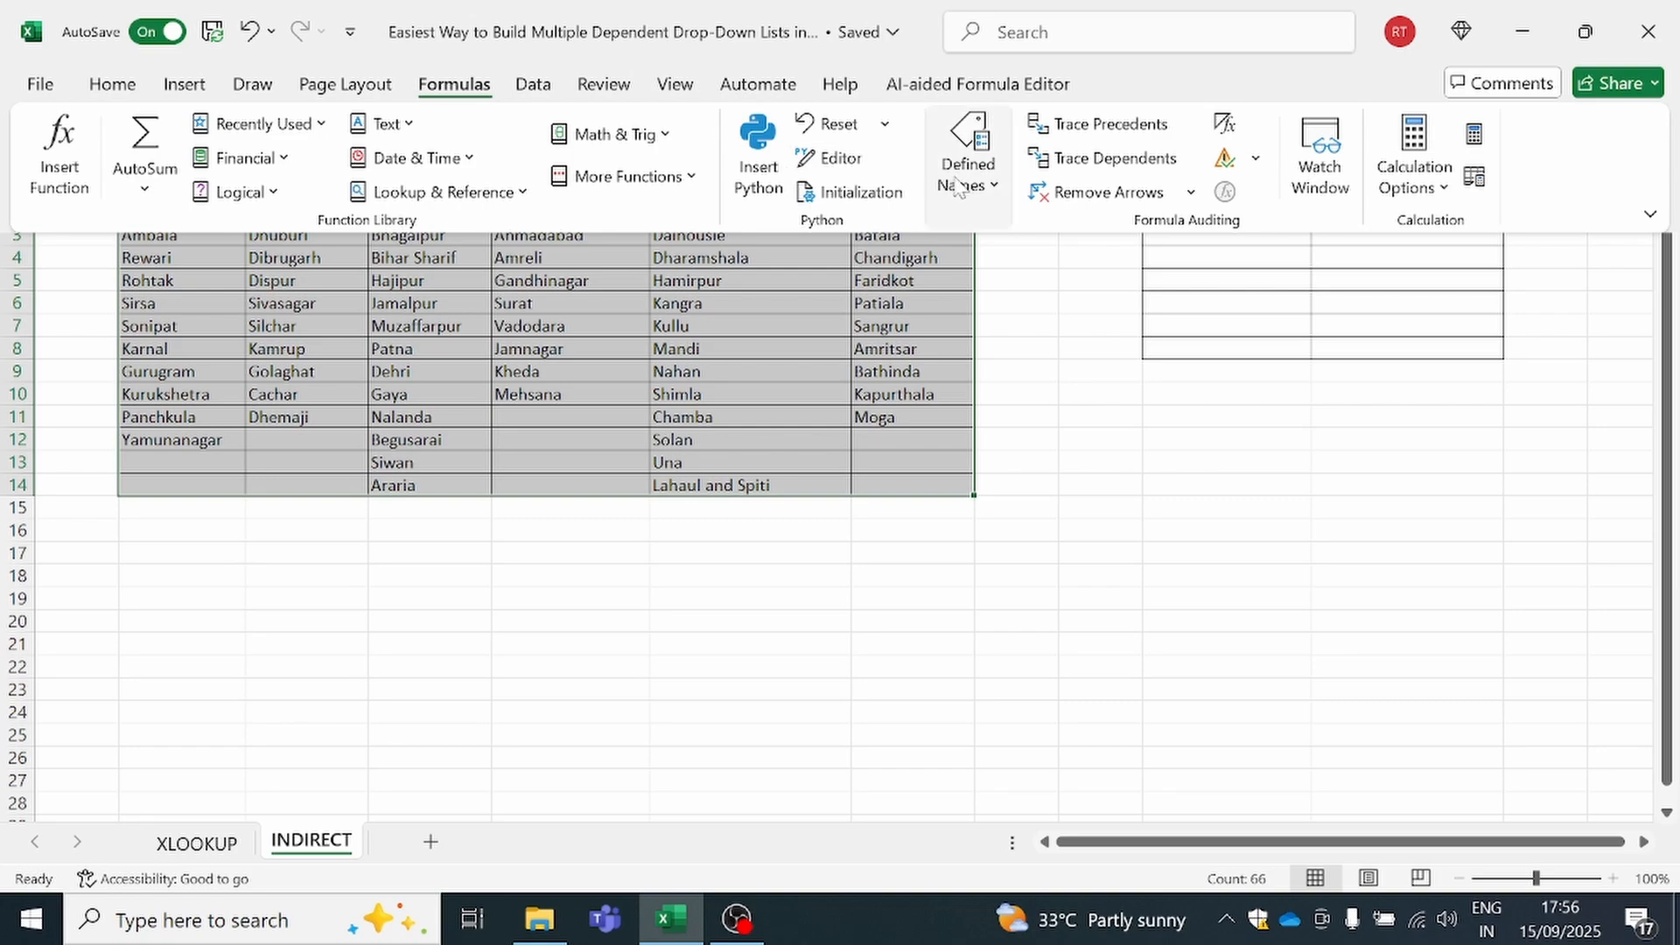
pyautogui.click(958, 185)
pyautogui.click(950, 280)
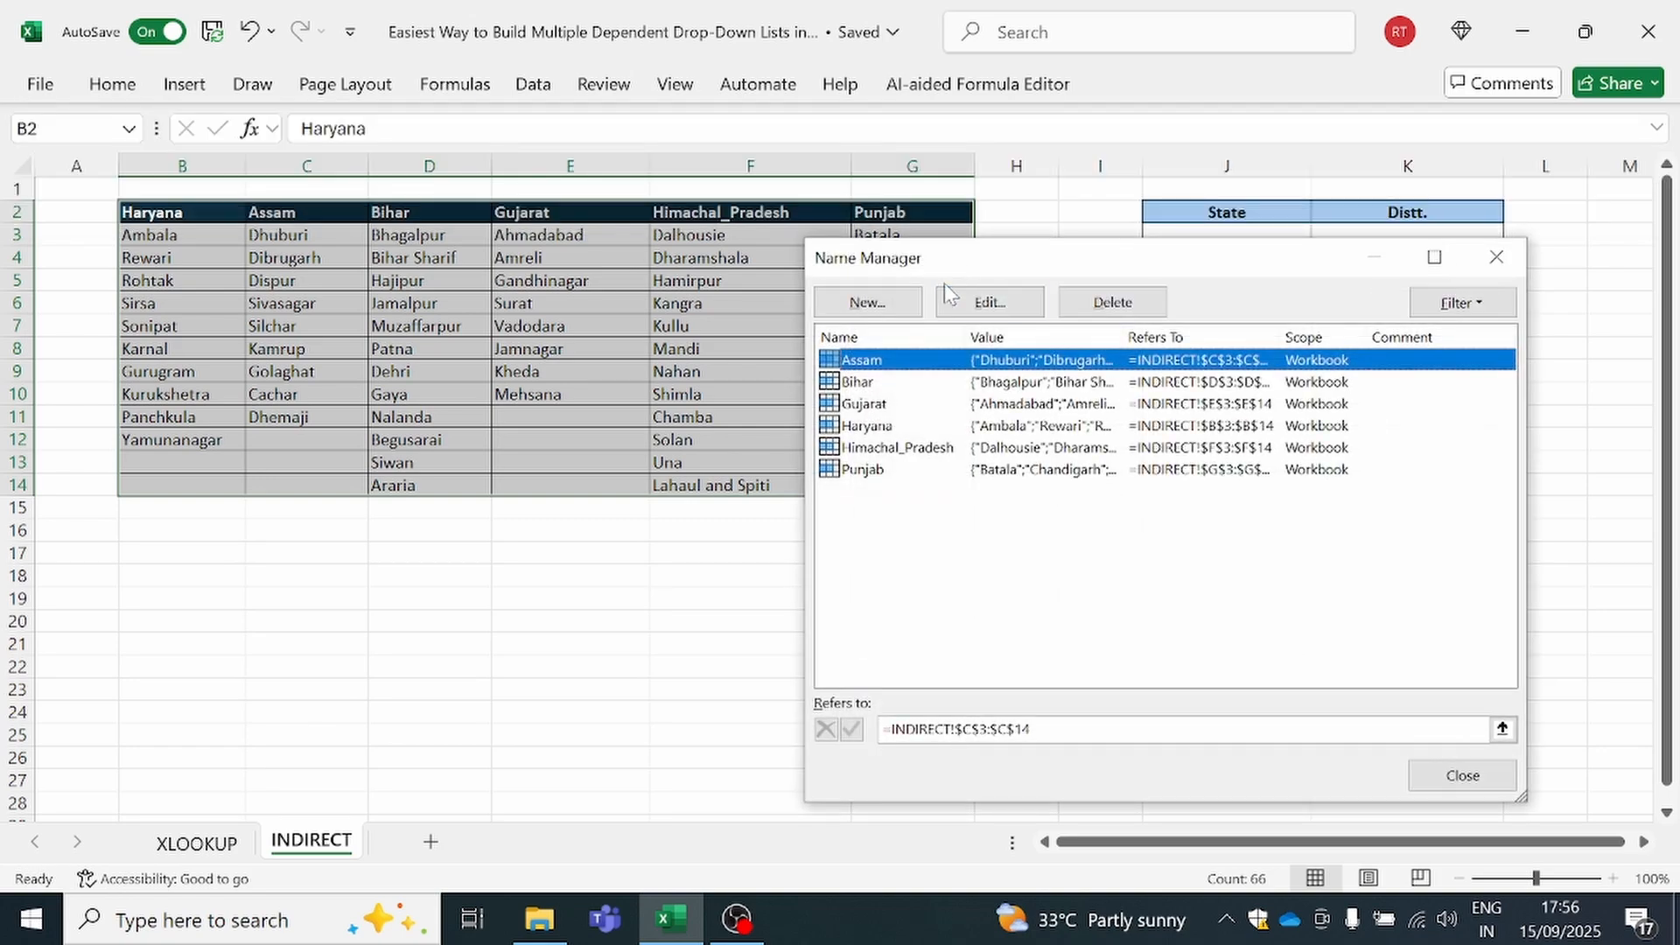
pyautogui.moveTo(943, 282); pyautogui.dragTo(798, 346)
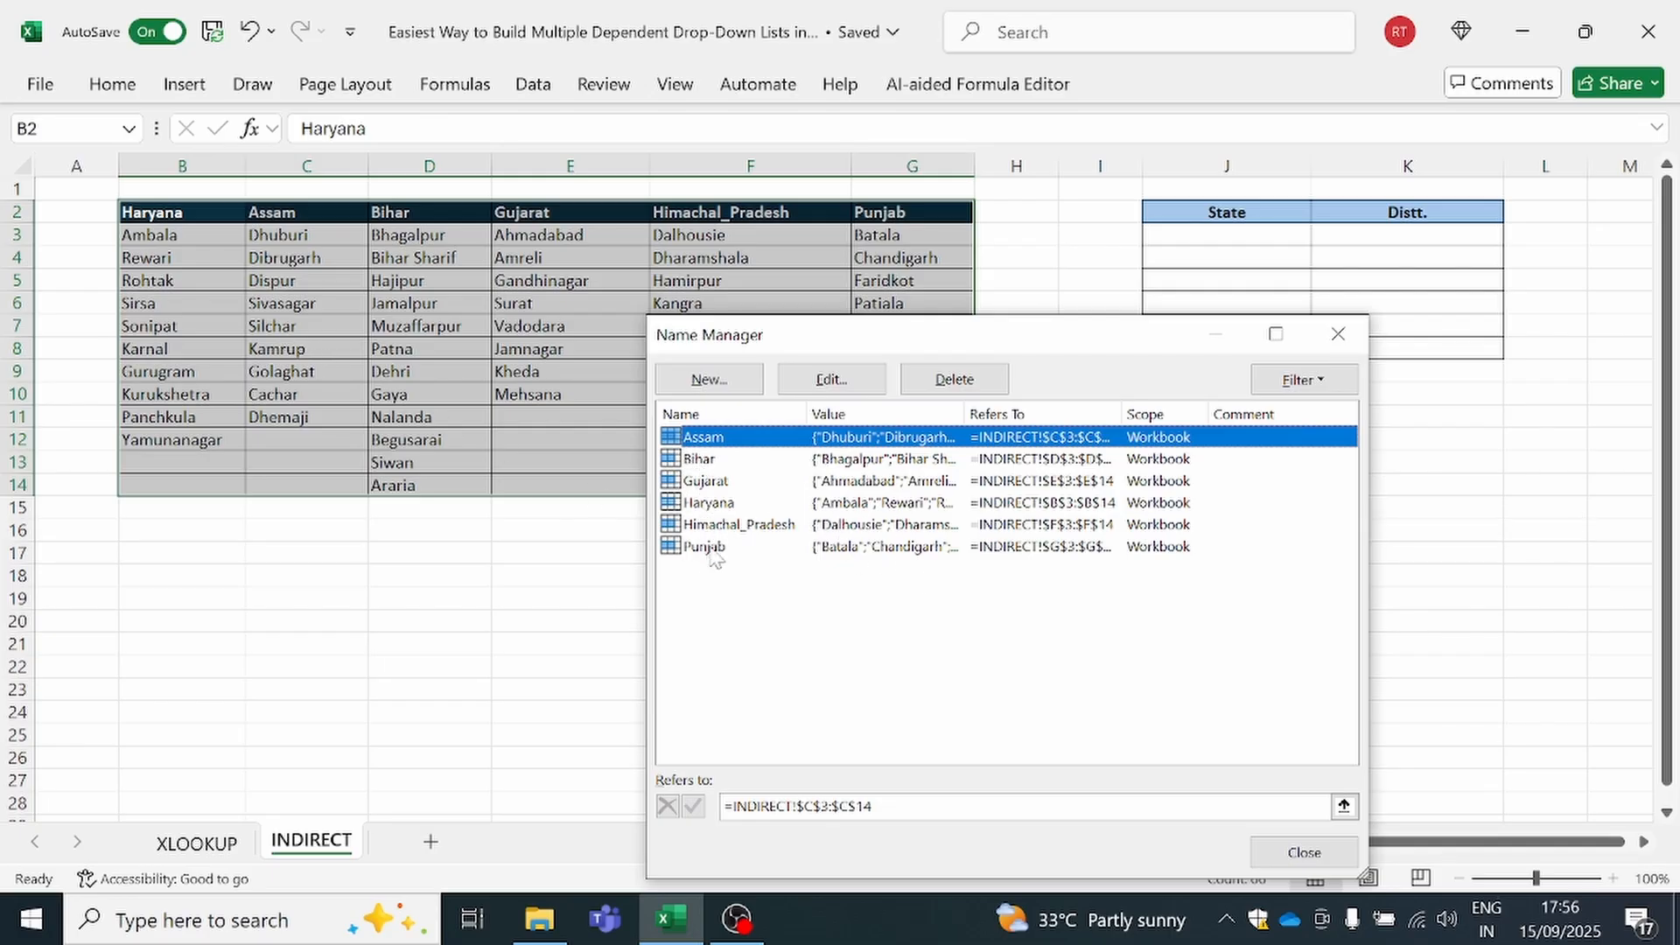
pyautogui.click(1338, 333)
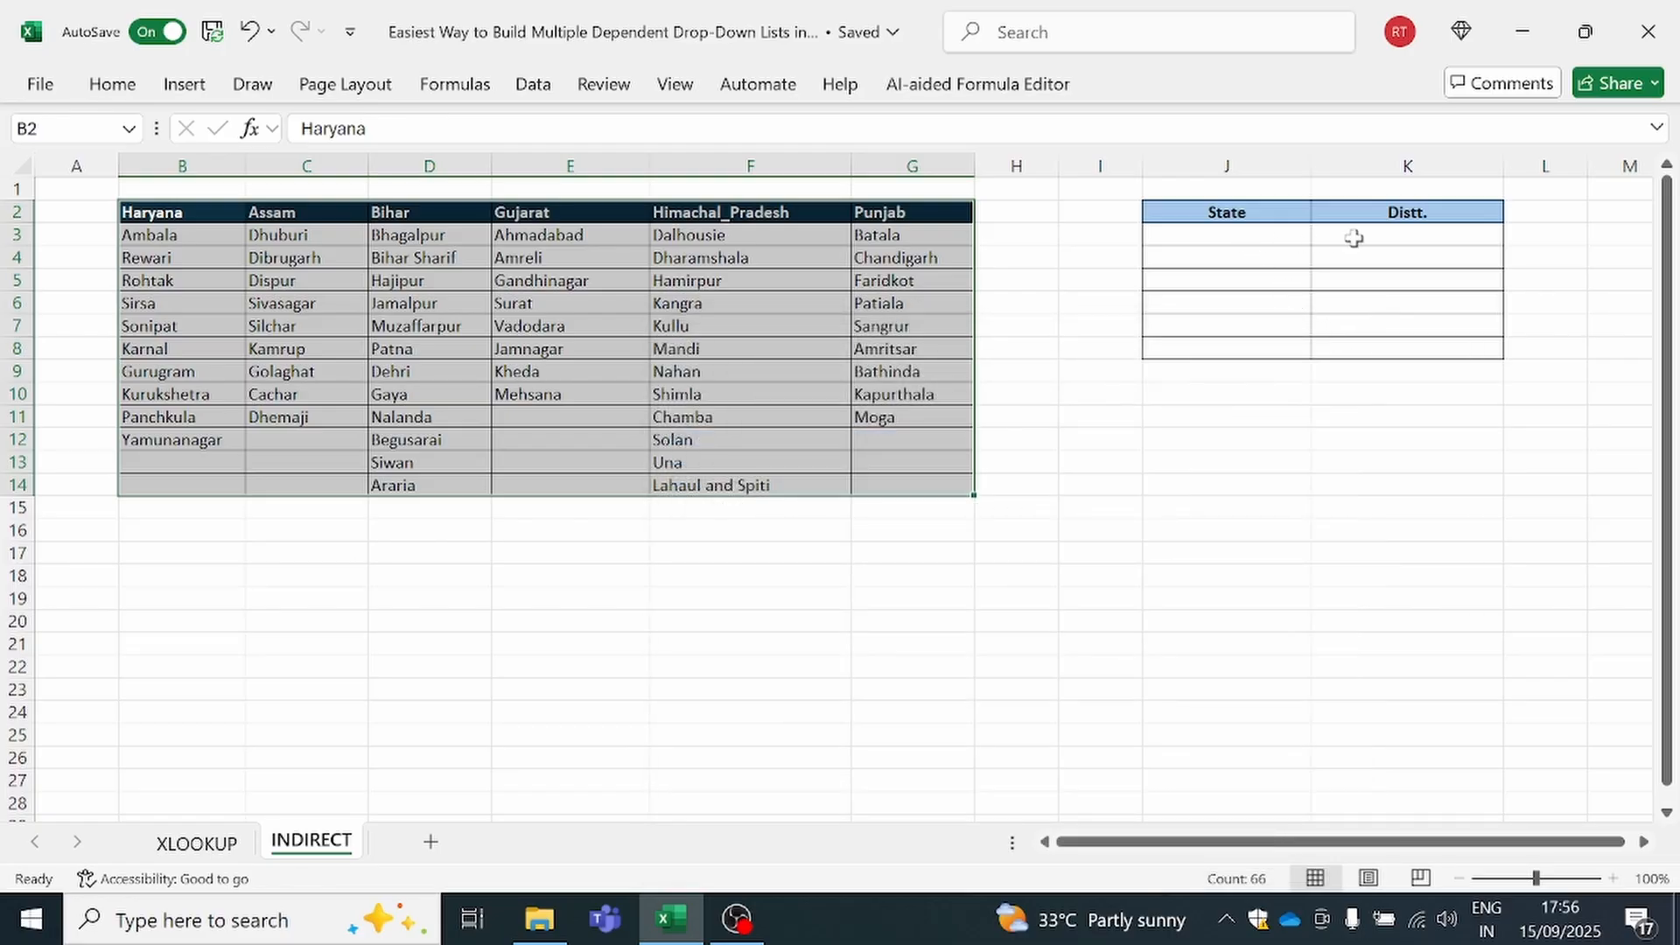
# Add a list data validation to the Distt. cells K3:K8 with =INDIRECT(J3) as source, accepting it despite the source error
pyautogui.moveTo(1354, 238); pyautogui.dragTo(1362, 341)
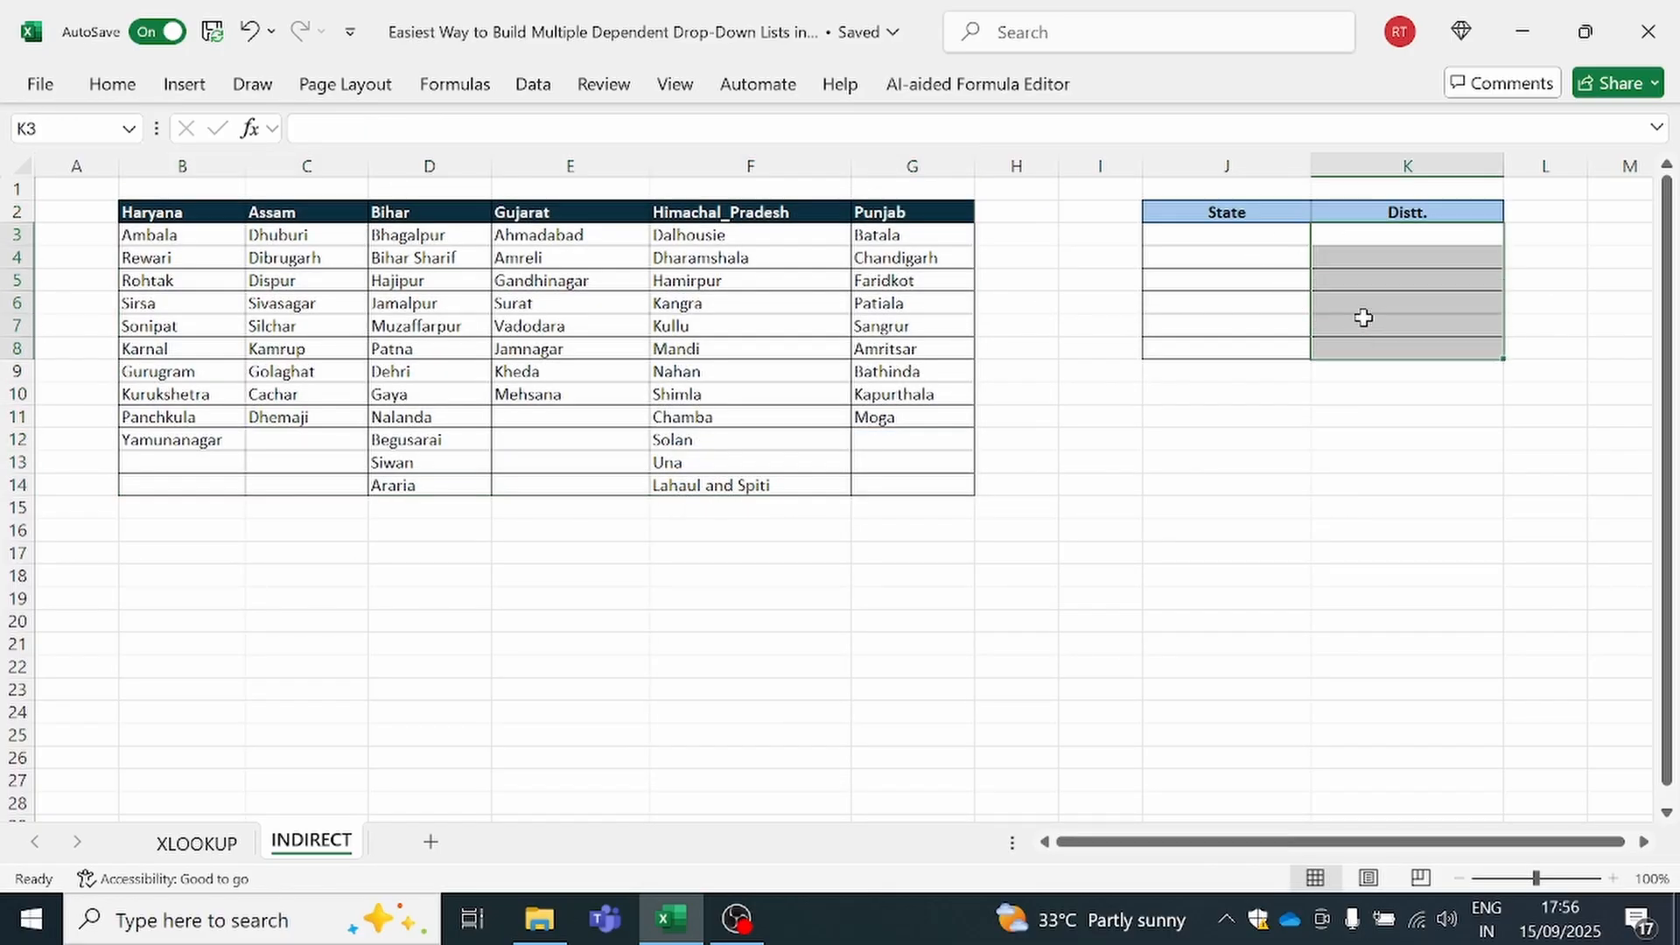
pyautogui.click(533, 84)
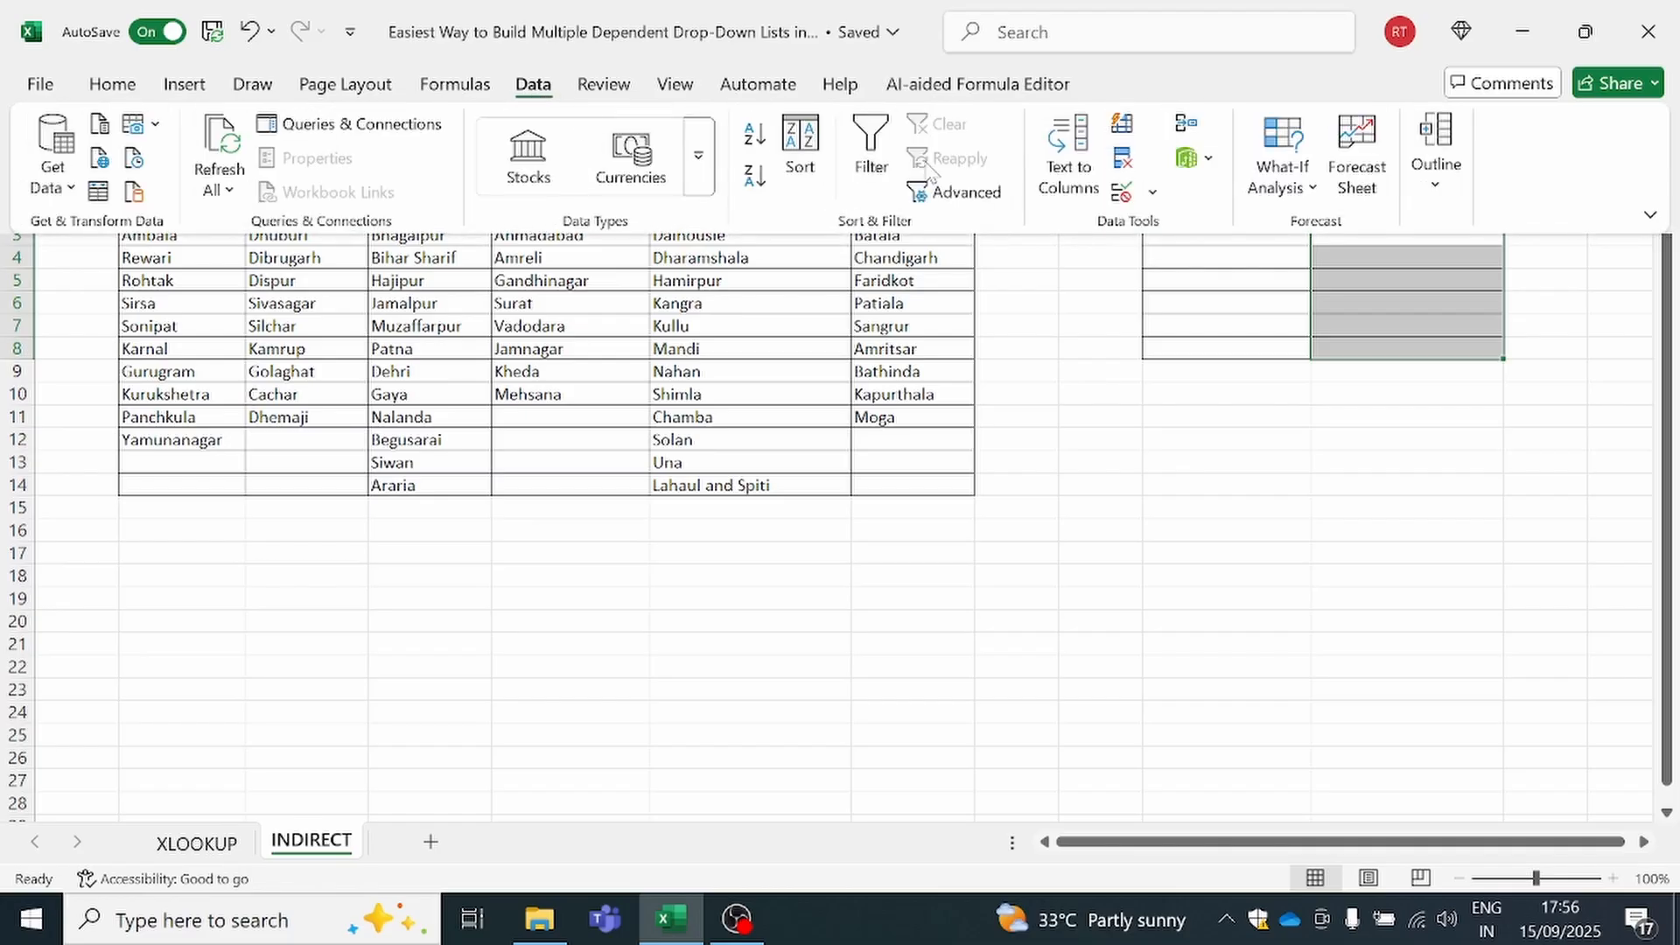
pyautogui.click(1121, 190)
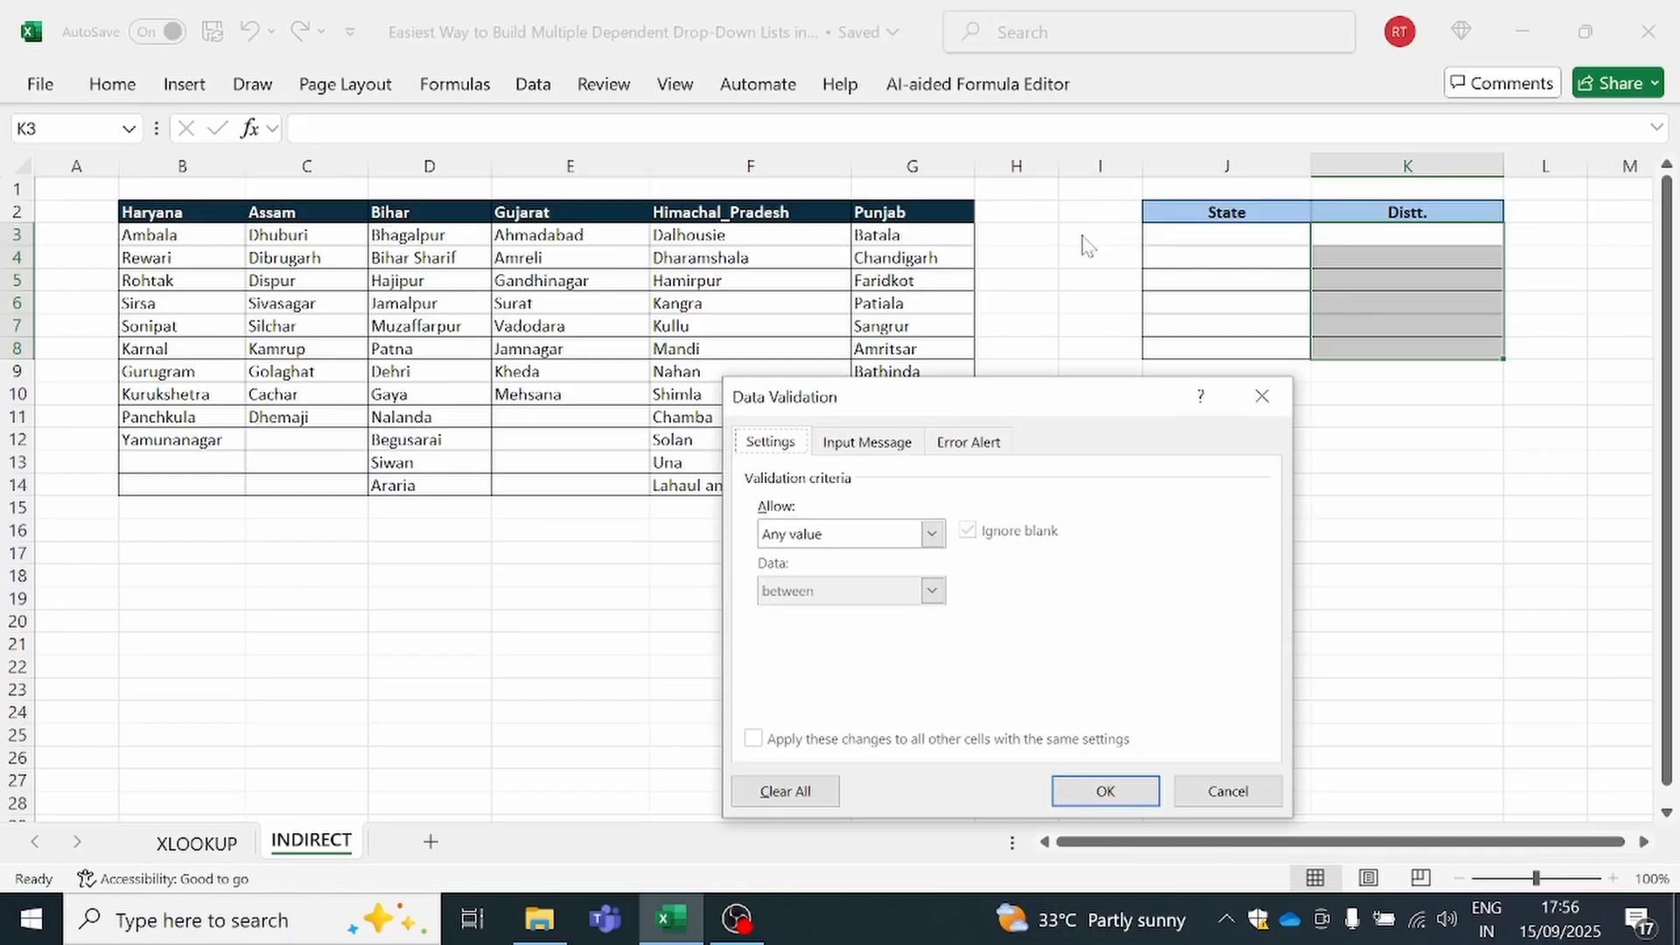
pyautogui.click(893, 531)
pyautogui.click(879, 612)
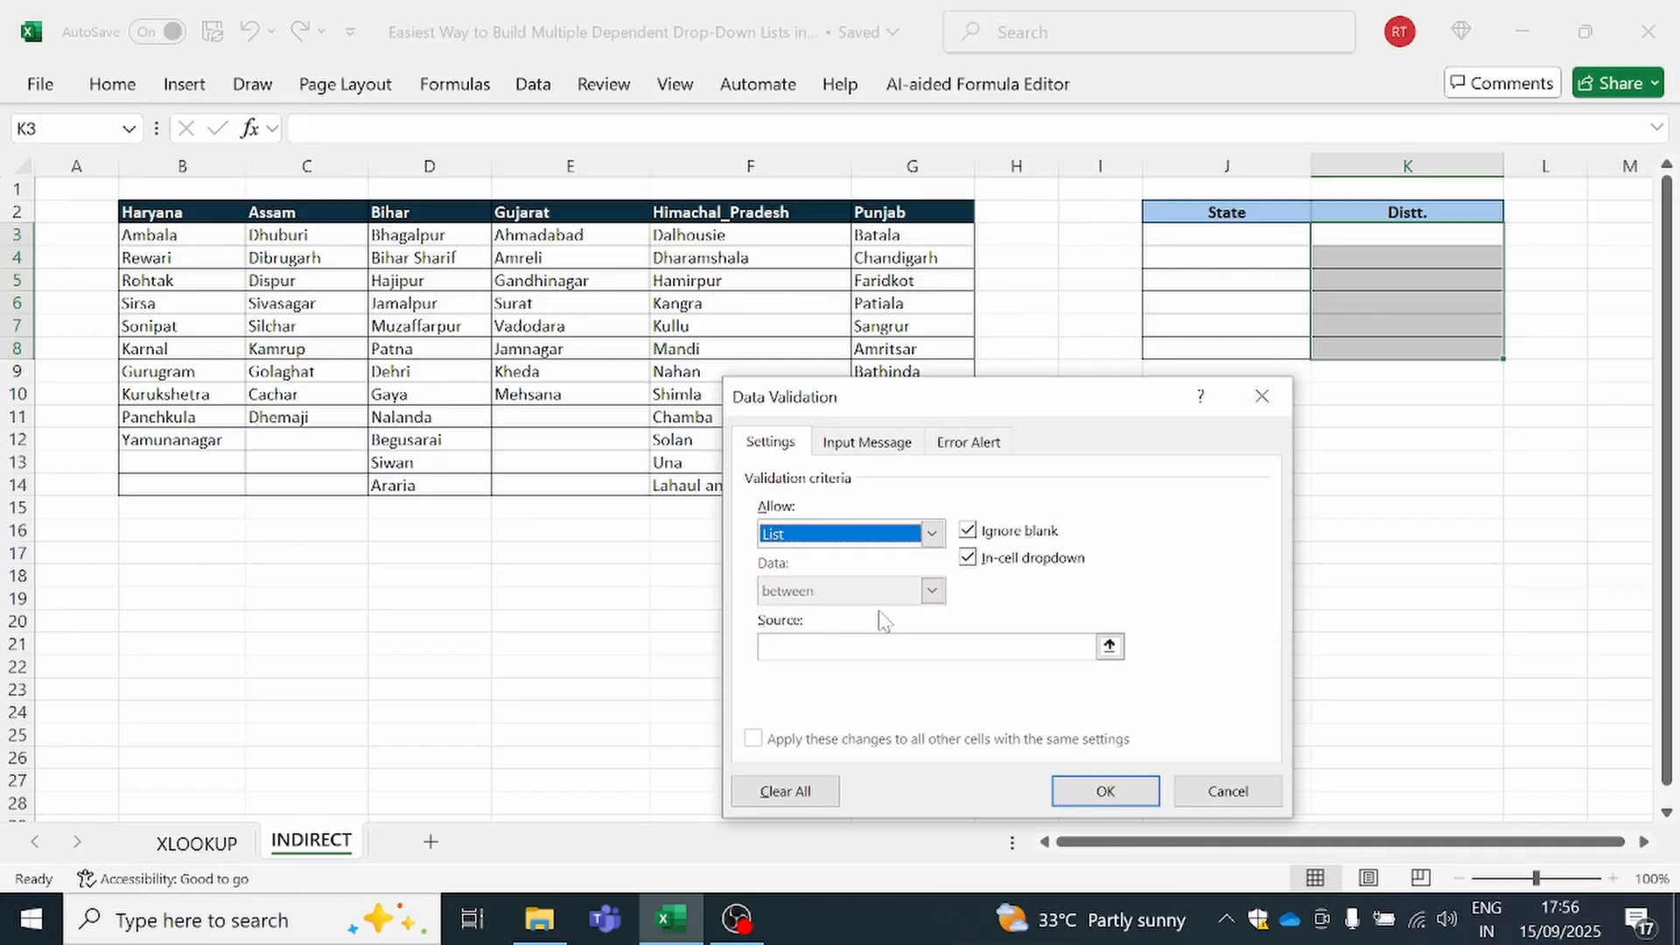
pyautogui.click(884, 647)
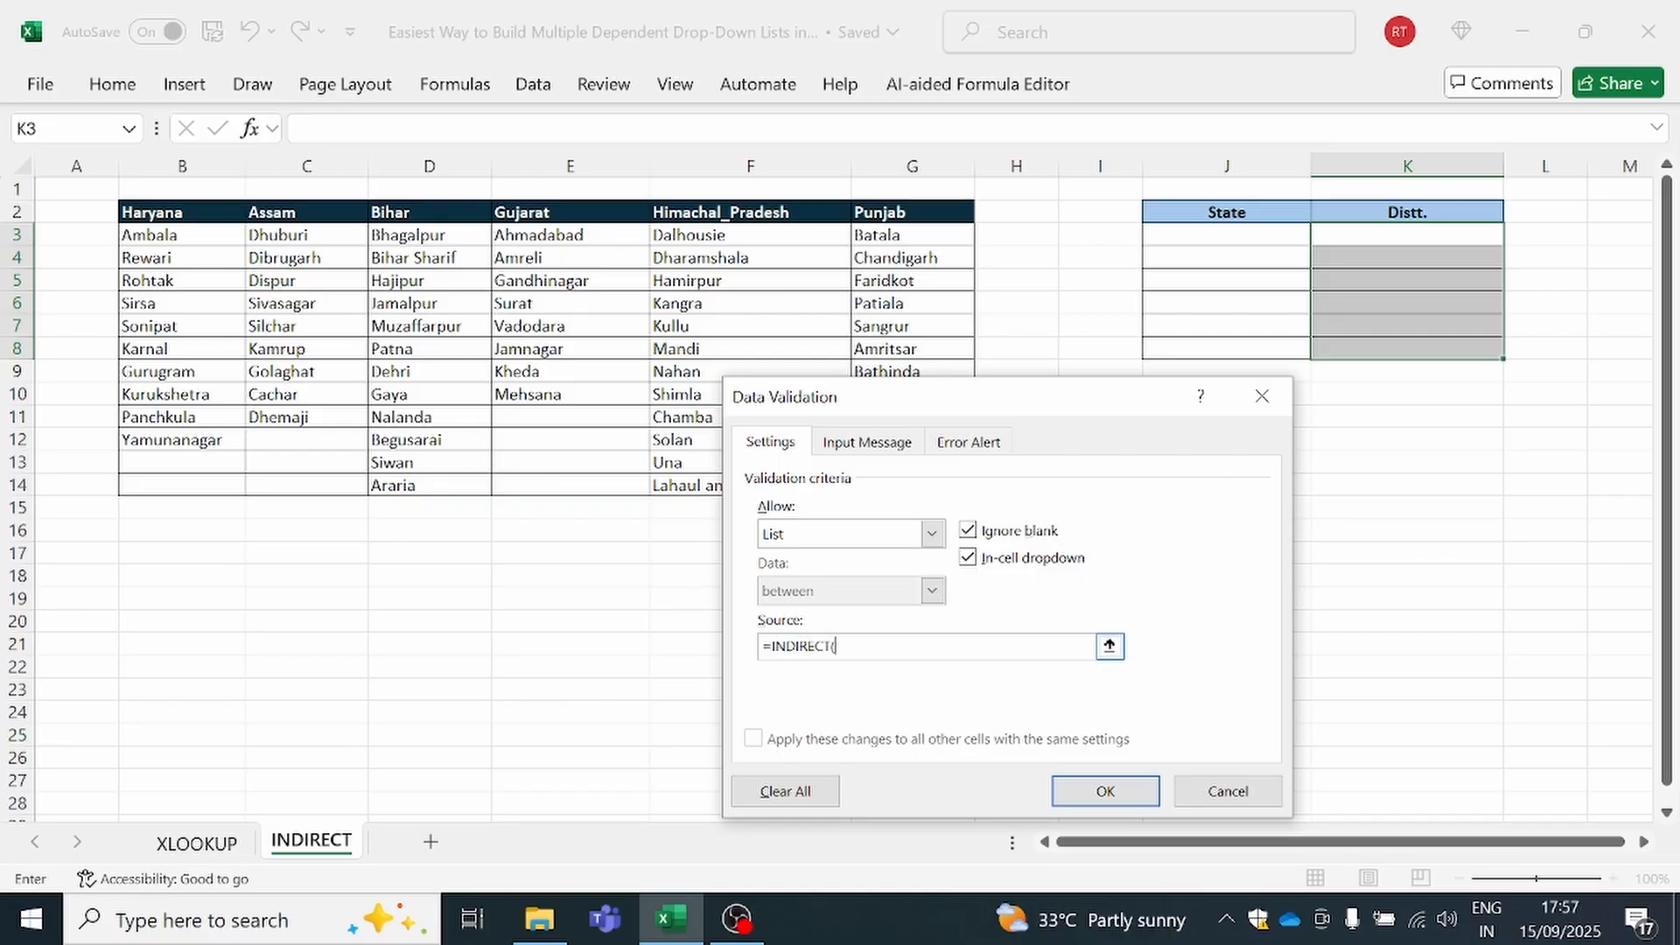
pyautogui.click(1239, 235)
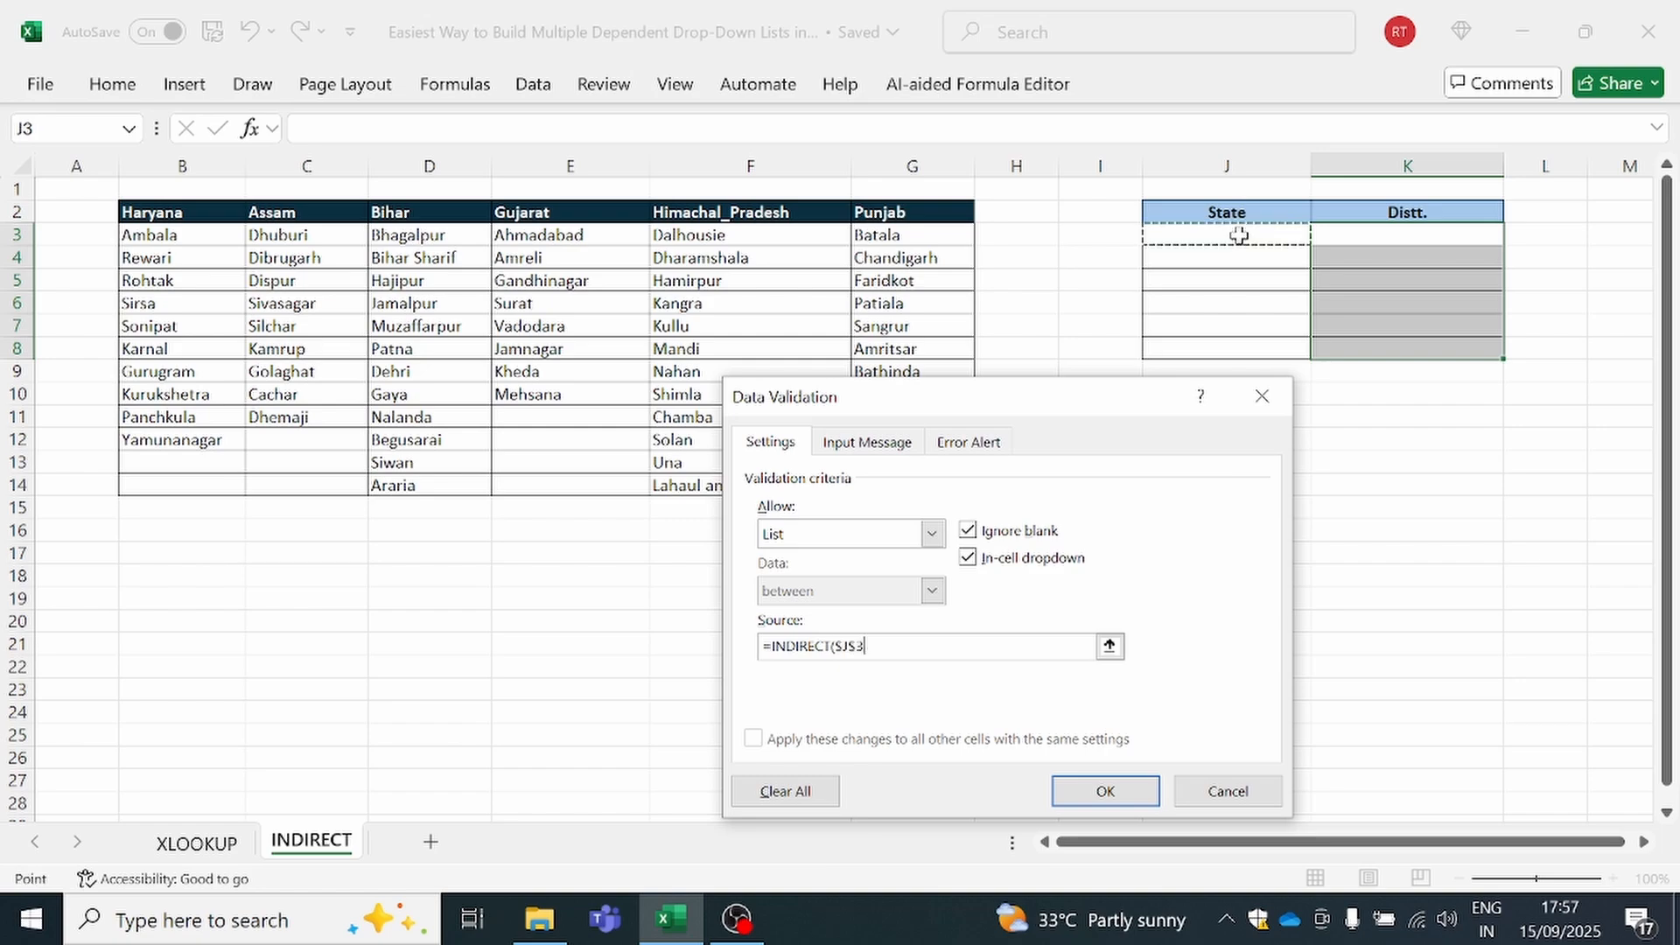
pyautogui.write(')')
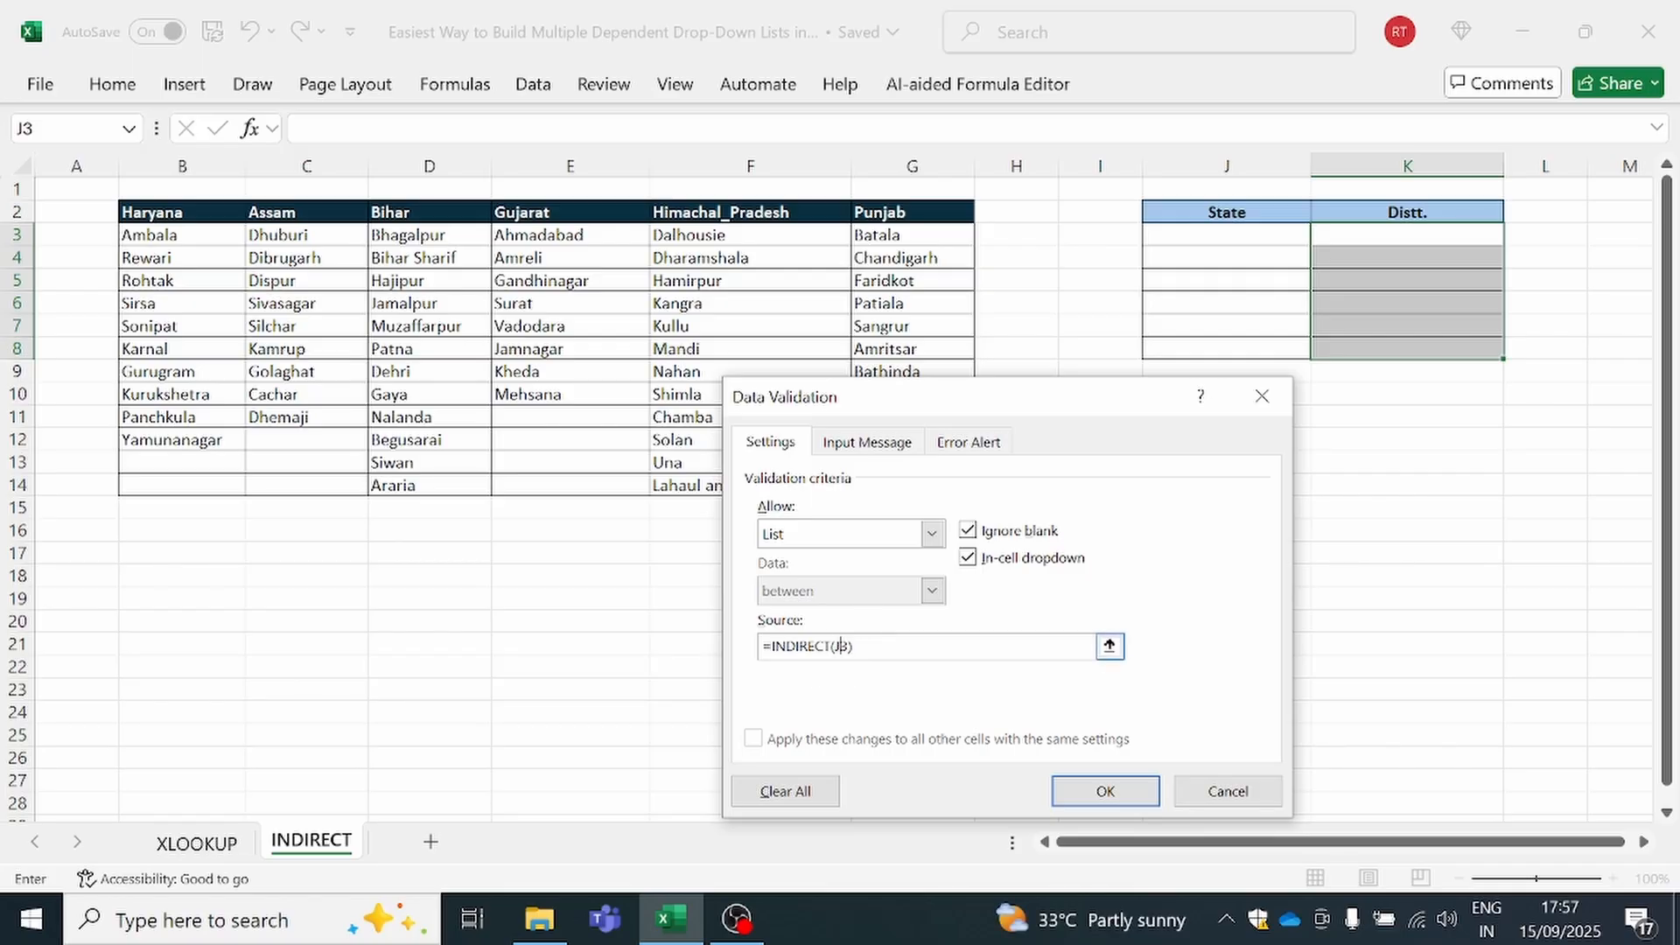
pyautogui.click(1100, 792)
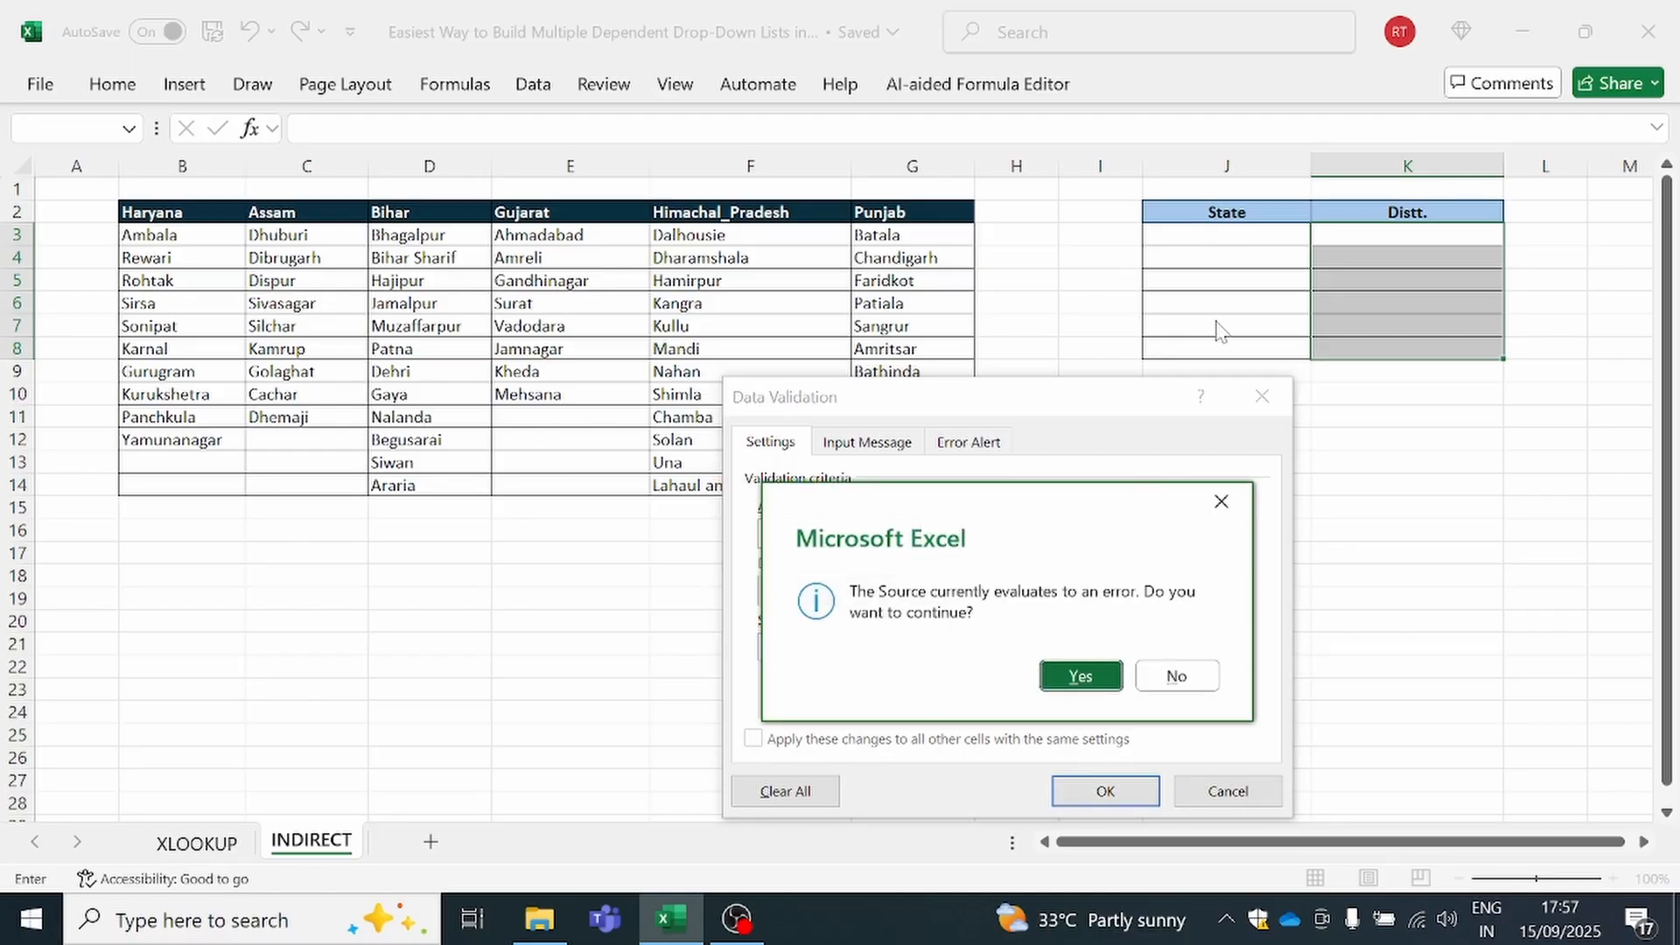
pyautogui.click(1079, 676)
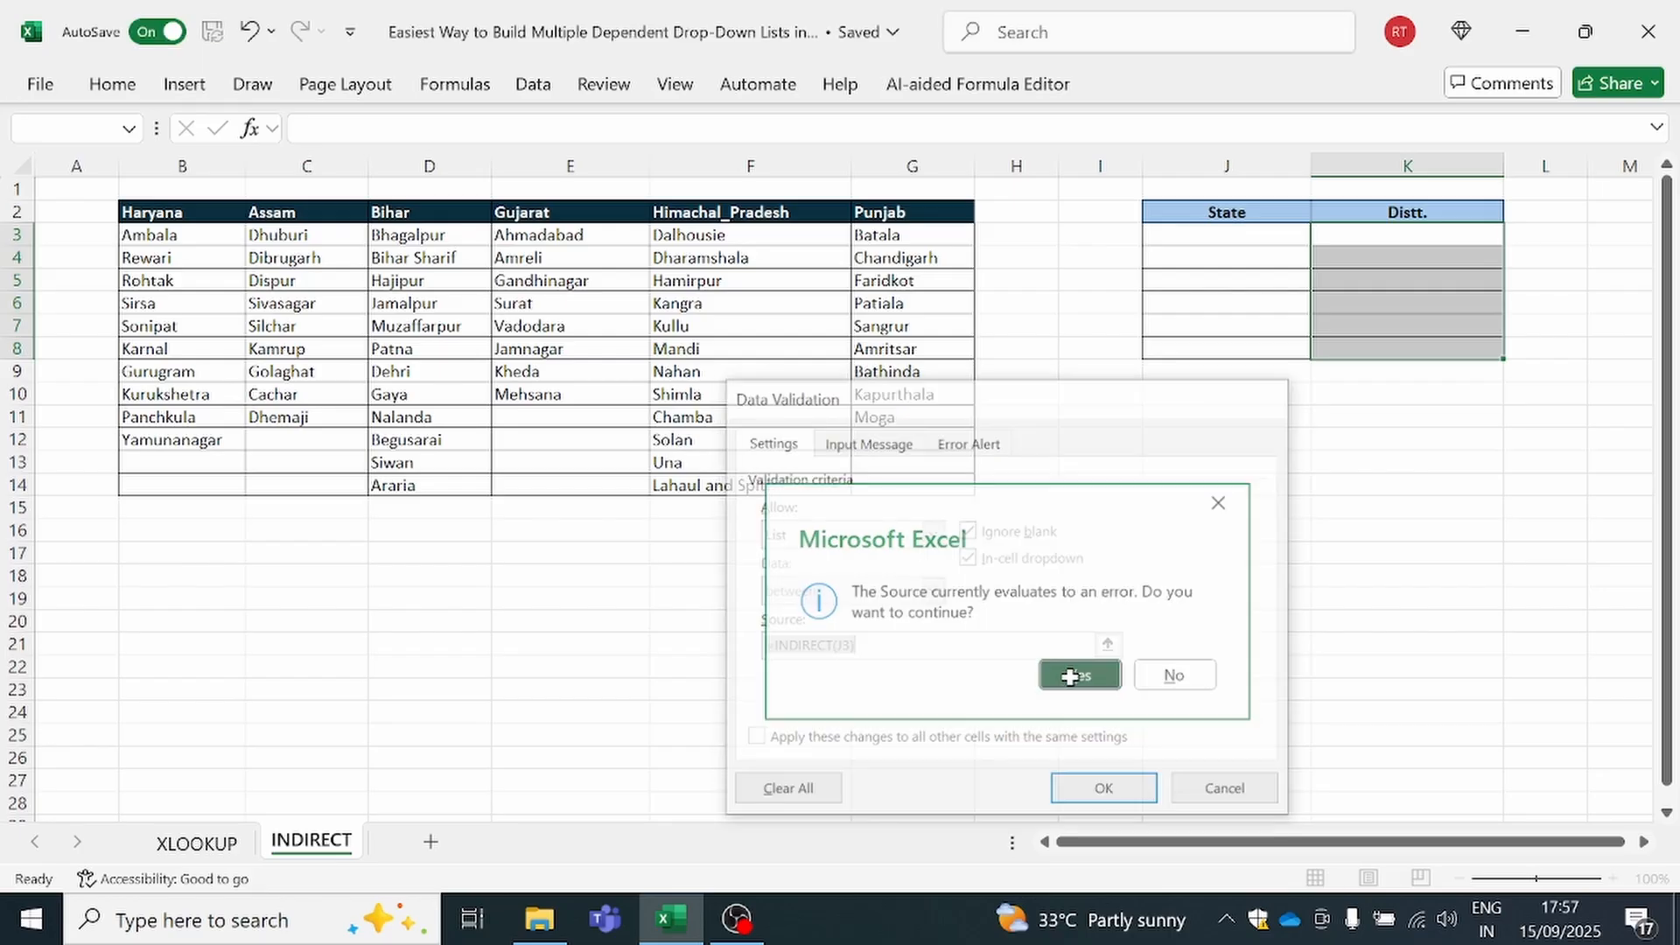
# Choose Himachal_Pradesh as the State in J3 and check the district options offered in K3 without choosing one
pyautogui.click(1261, 235)
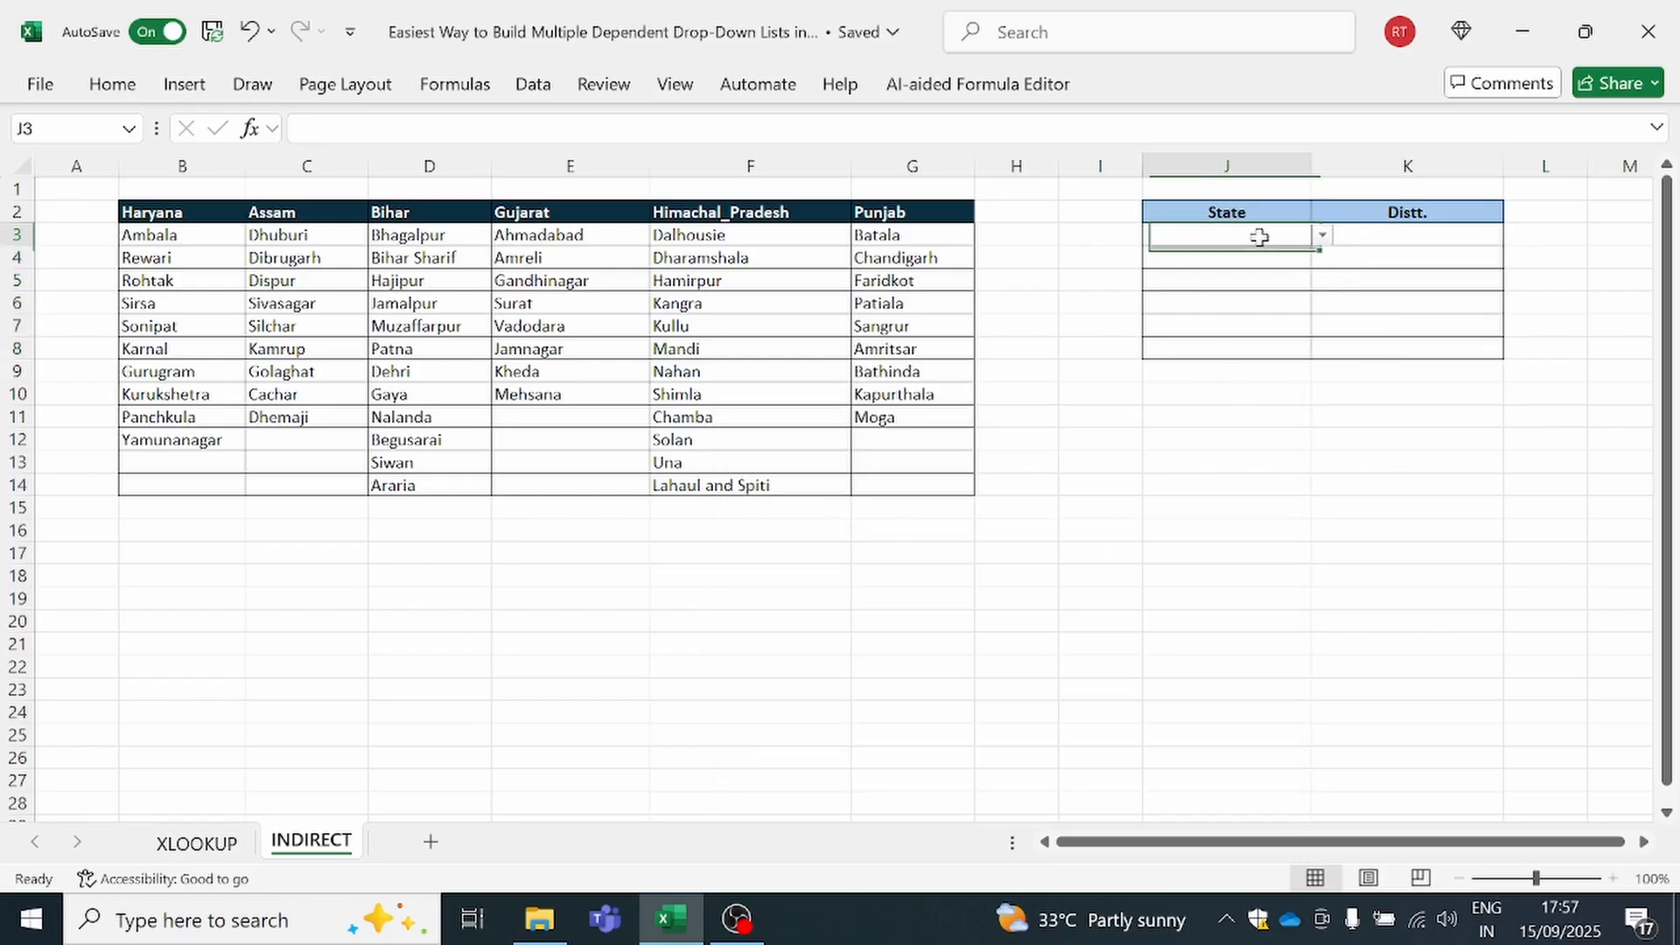
pyautogui.click(1322, 234)
pyautogui.click(1208, 348)
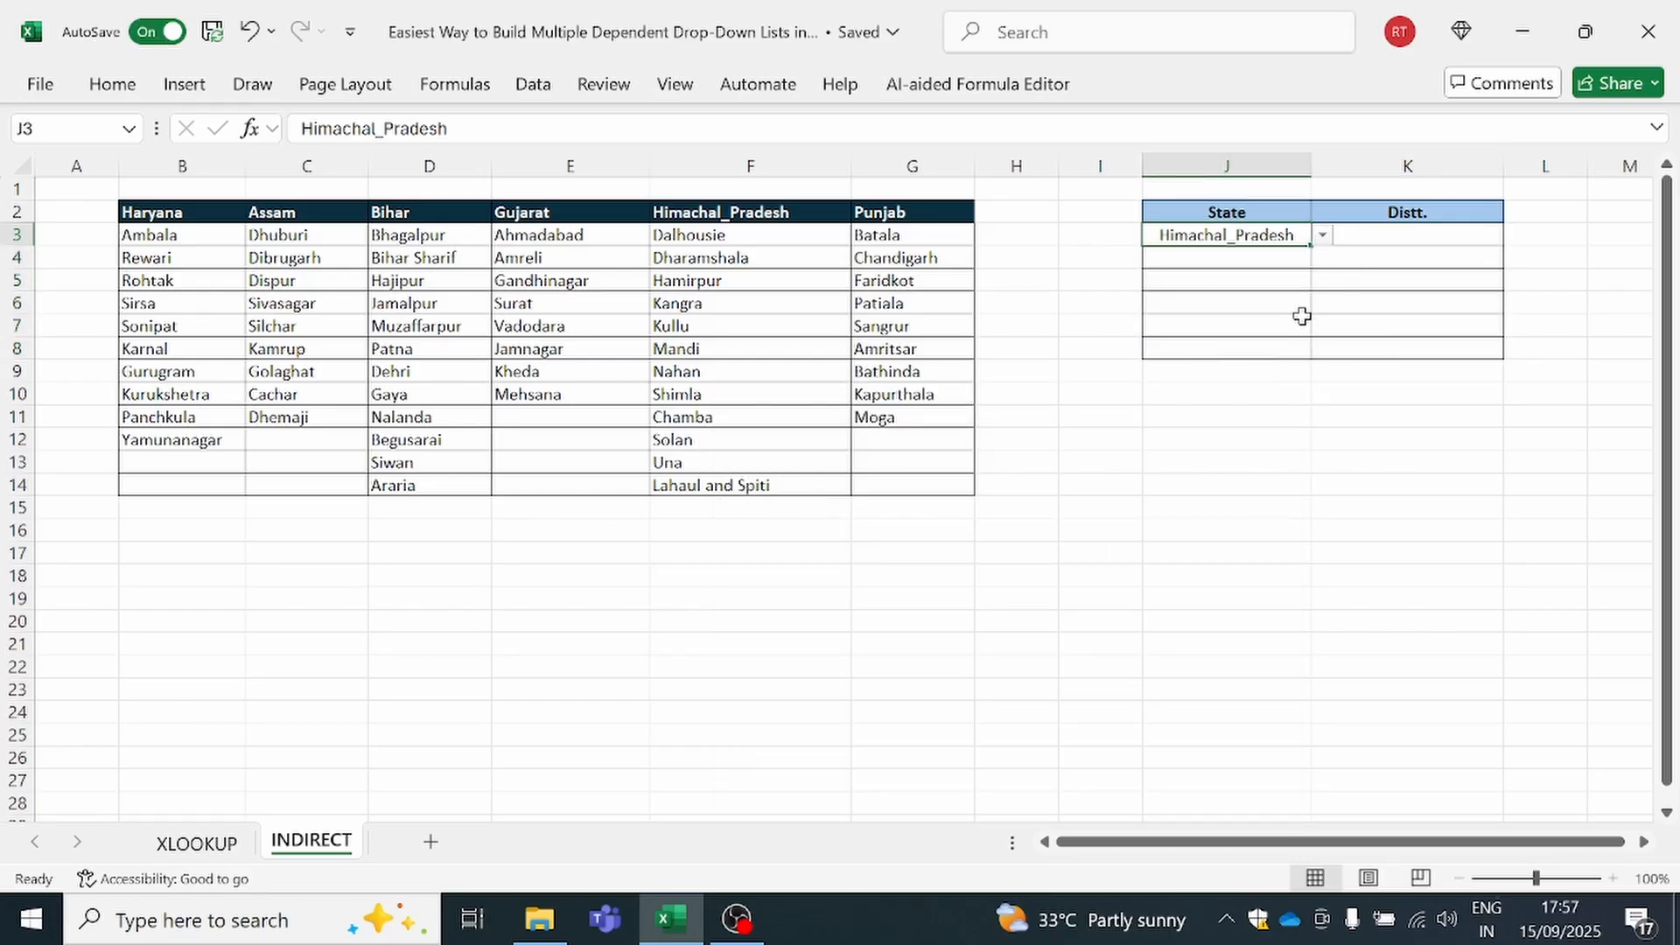
pyautogui.click(1430, 238)
pyautogui.click(1515, 236)
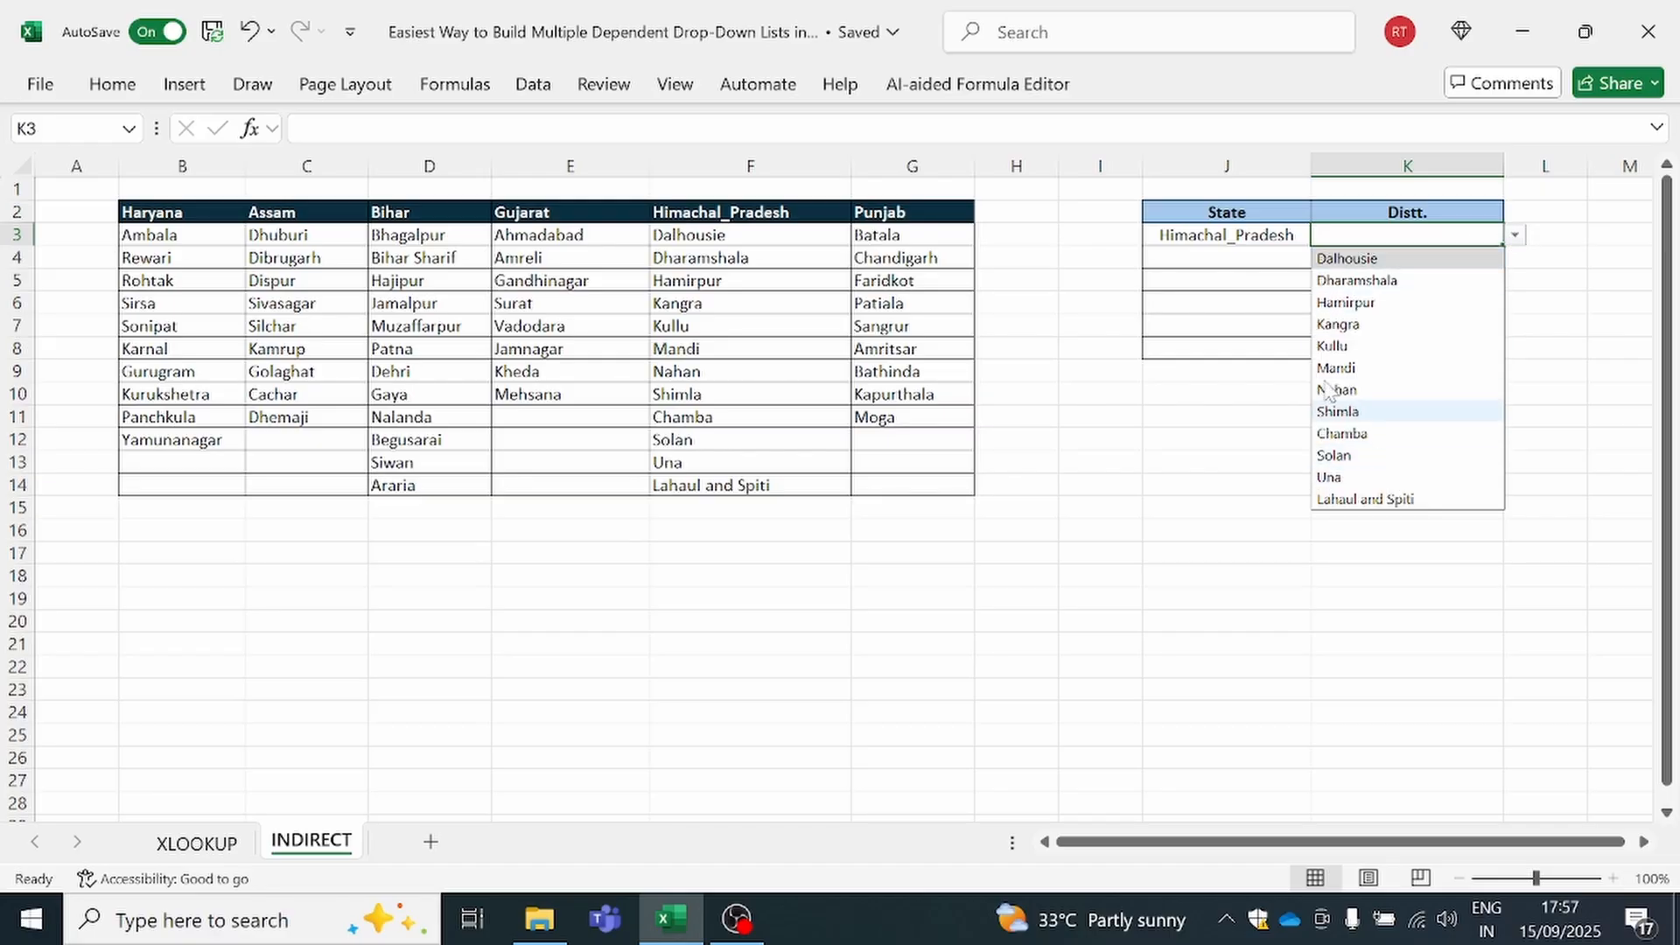
# Choose Assam as the State in J4 and Sivasagar as its district in K4
pyautogui.click(1220, 259)
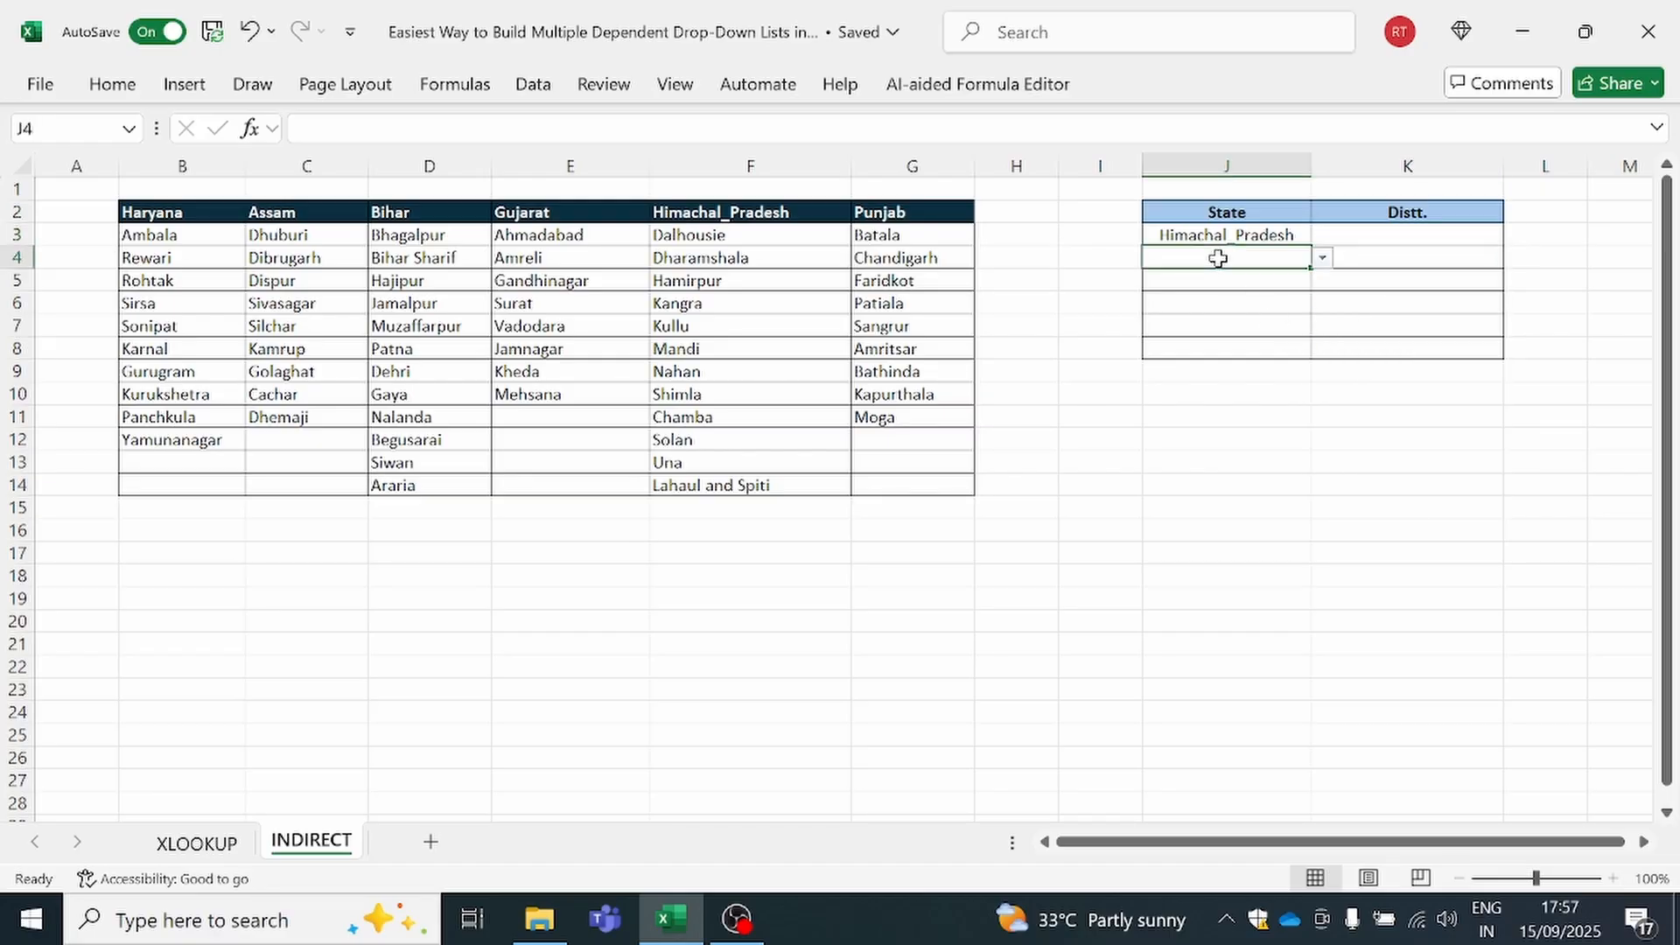
pyautogui.click(1322, 258)
pyautogui.click(1249, 303)
pyautogui.click(1383, 257)
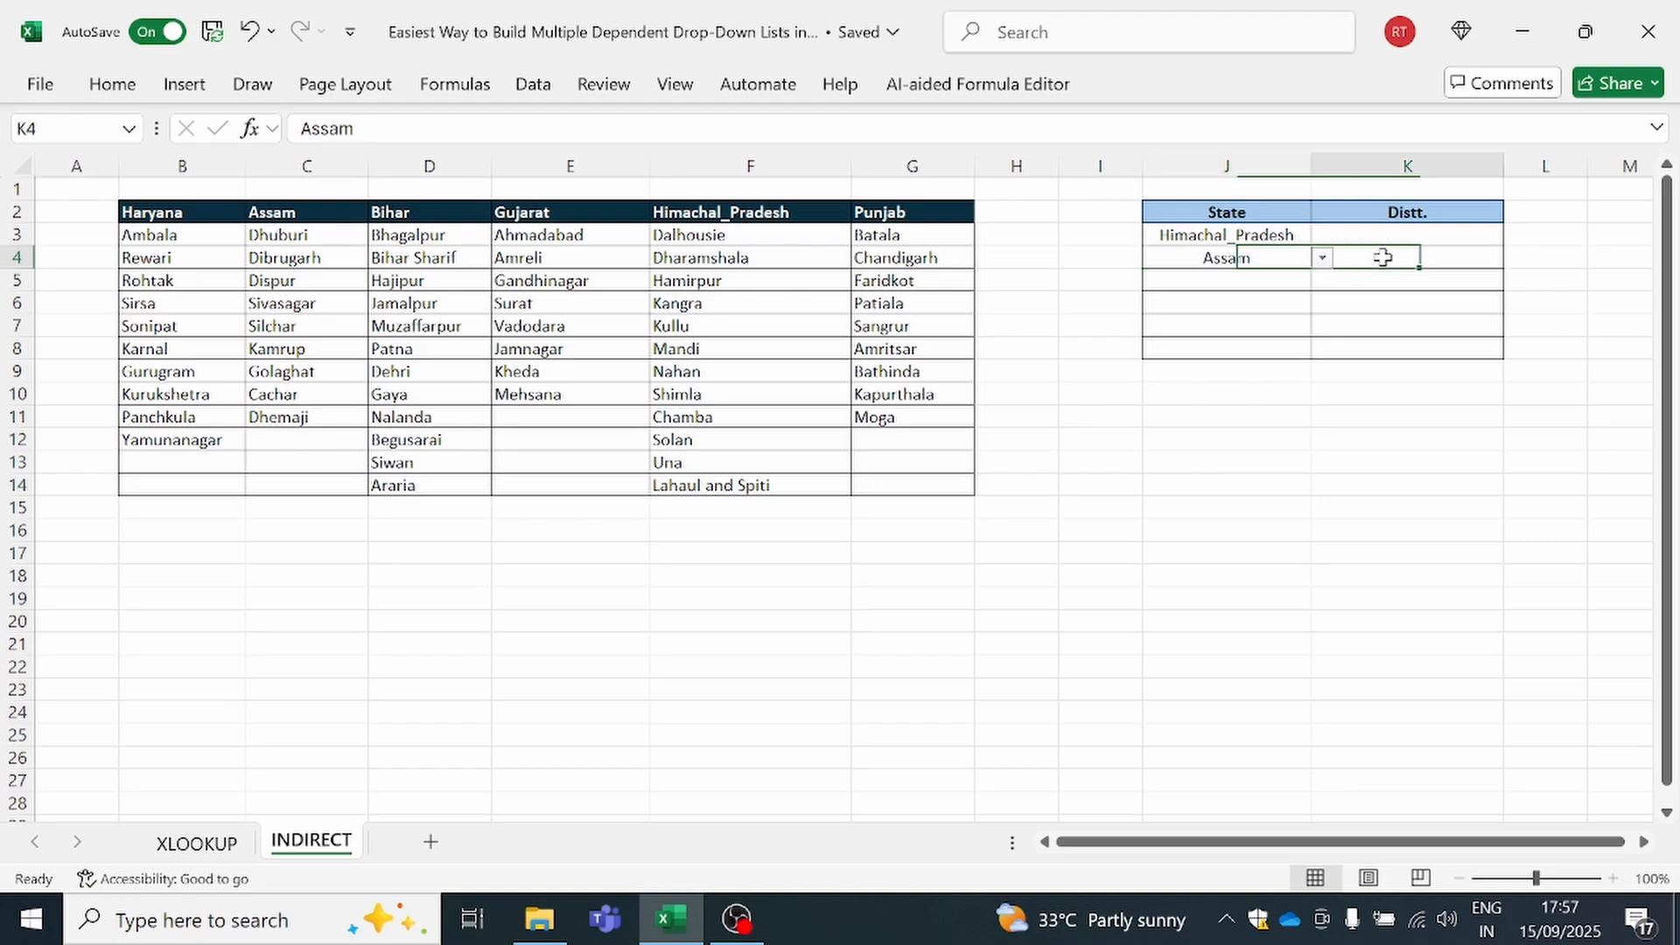
pyautogui.click(1515, 258)
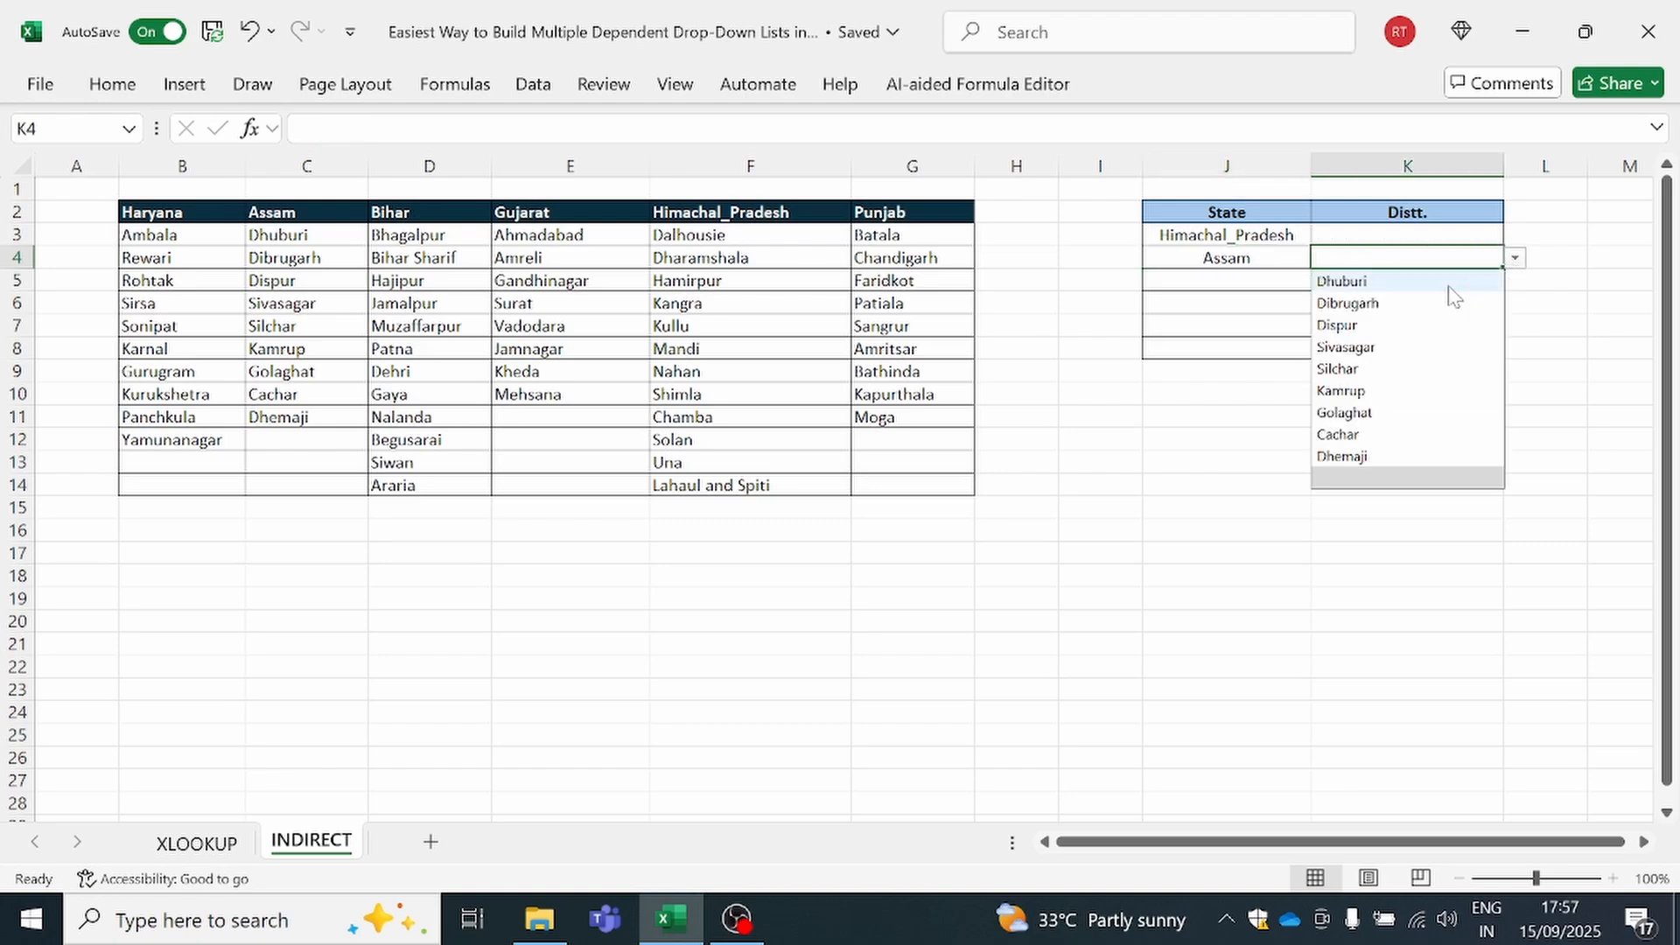
pyautogui.click(1374, 347)
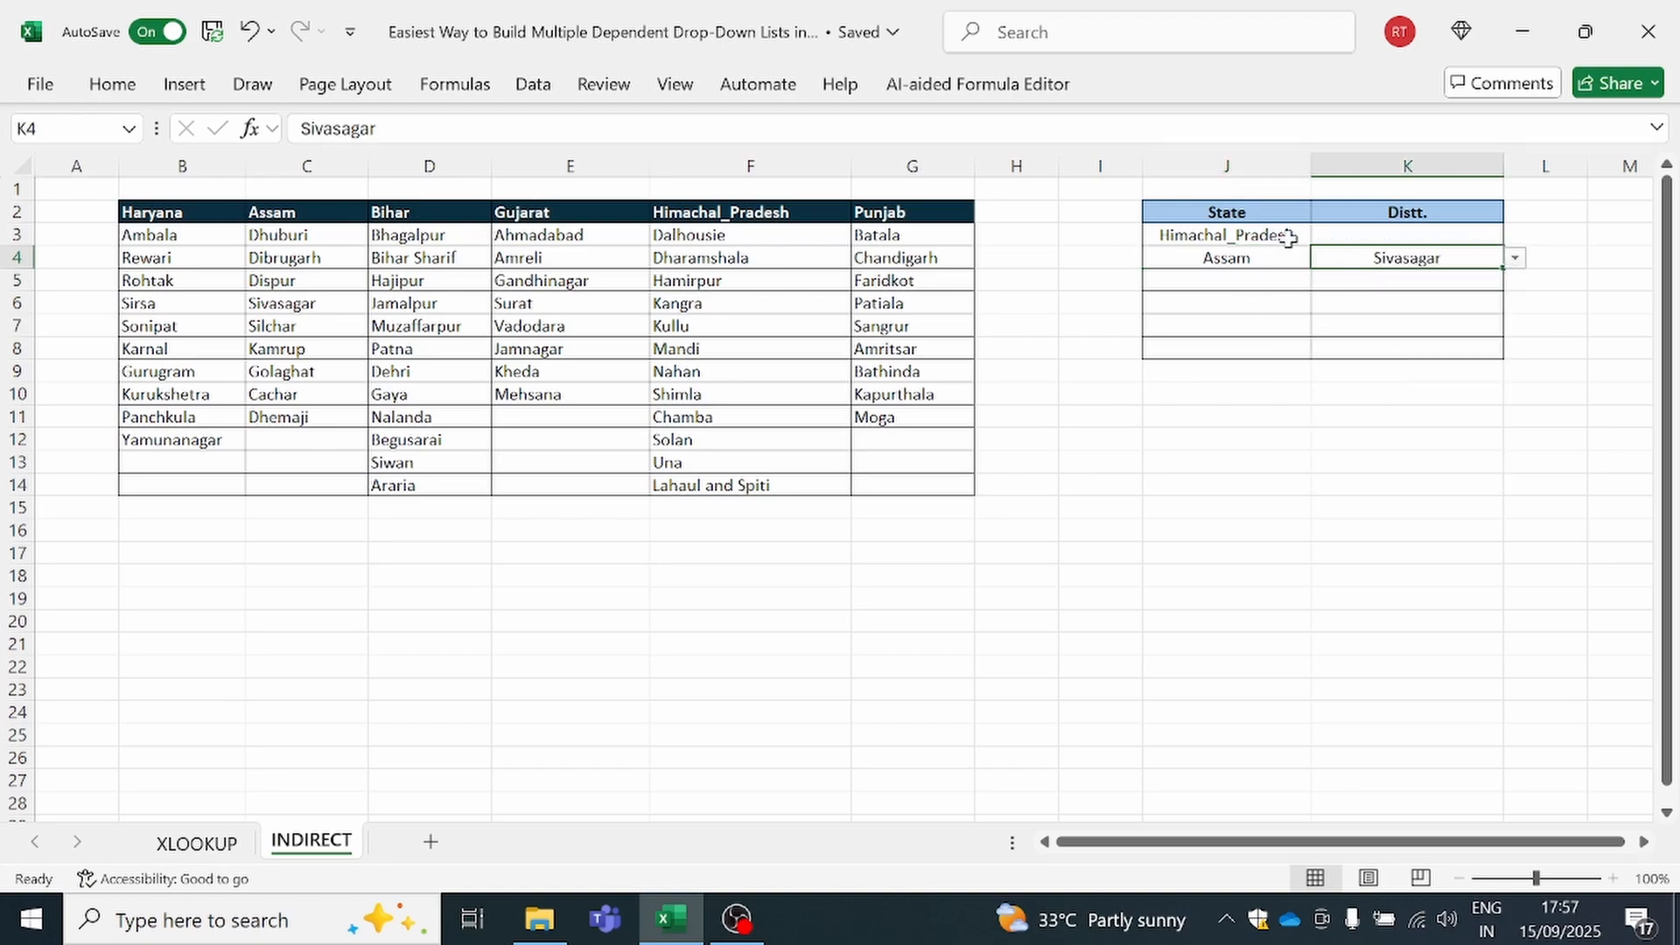
pyautogui.click(729, 591)
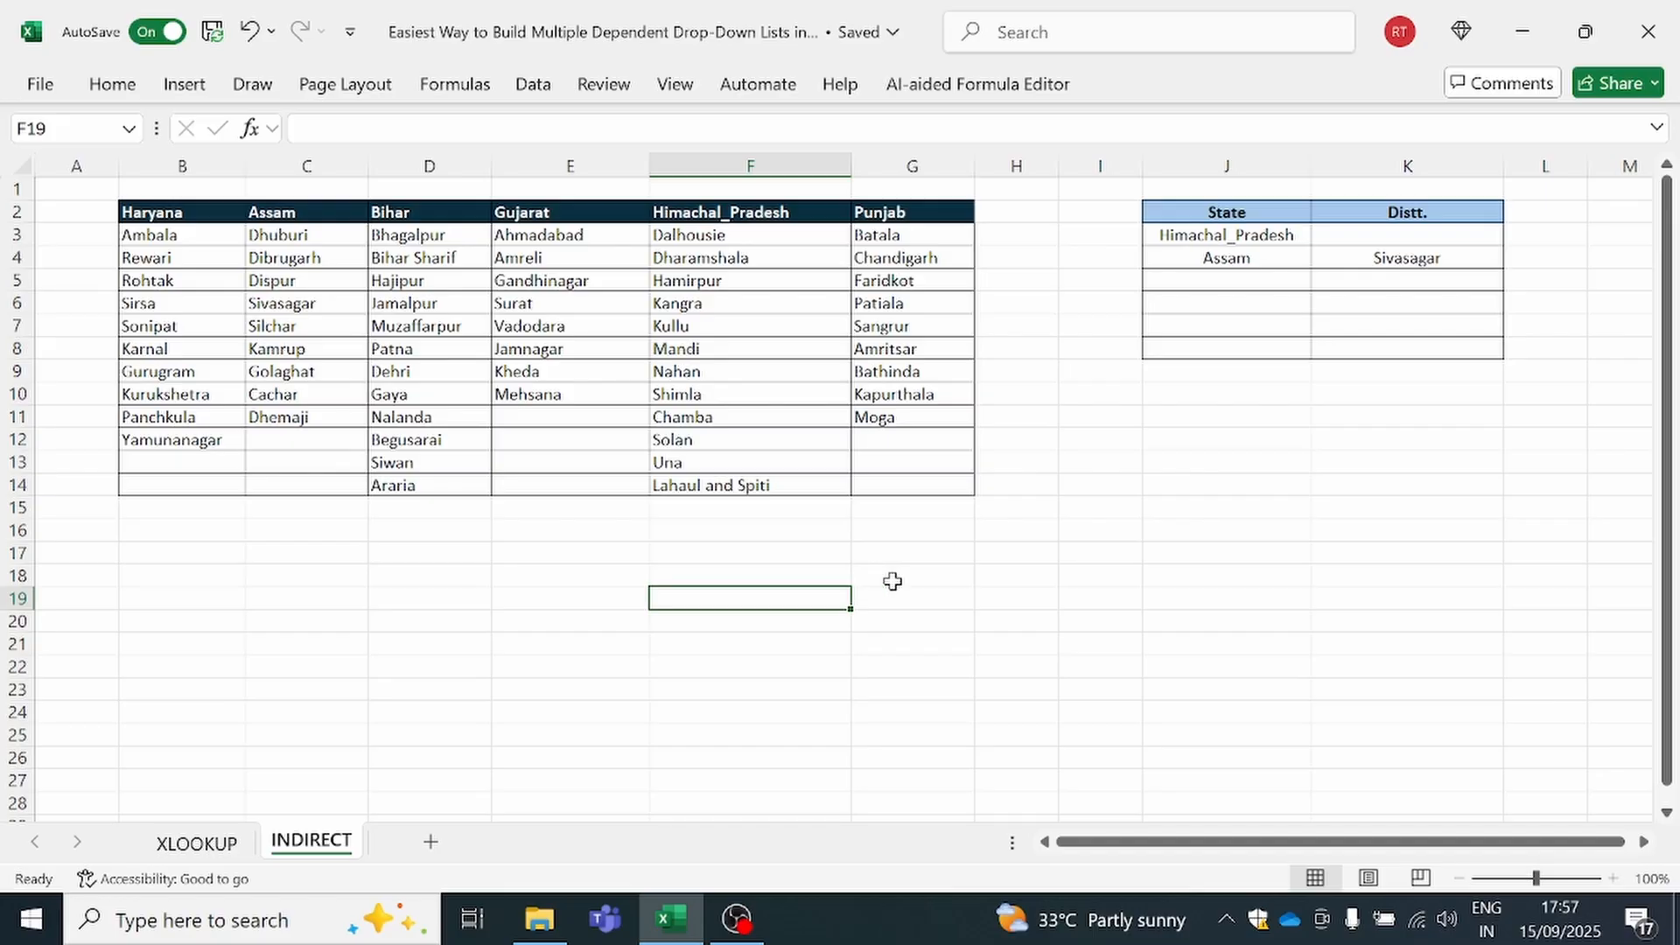